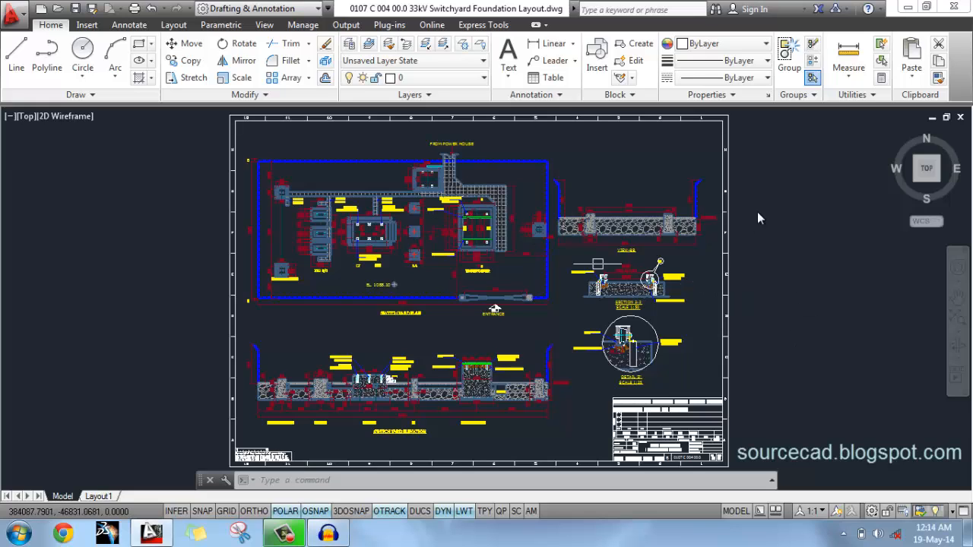
Step: Examine the switchyard foundation drawing, including the plan, trench, transformer area, and section and detail views
{"action": "mouse_move", "coordinate": [447, 193]}
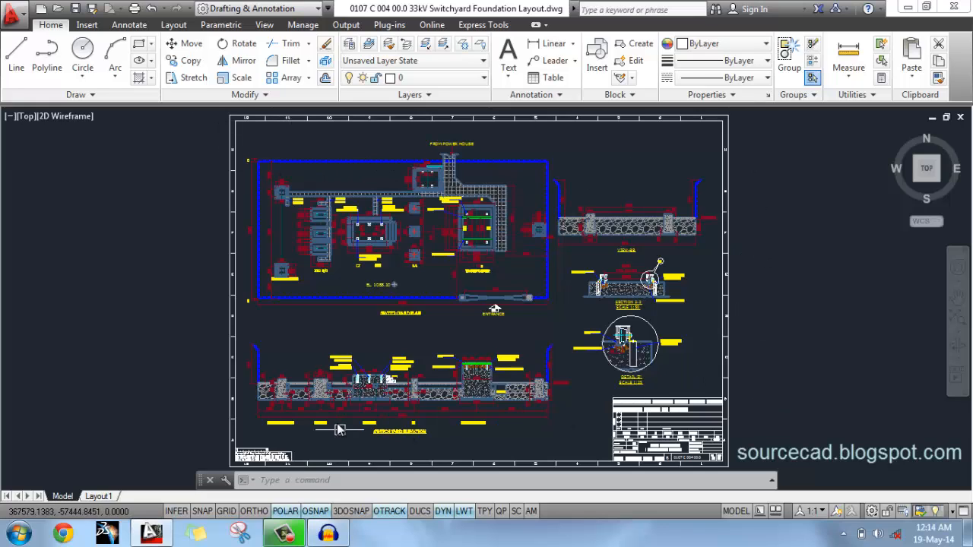
{"action": "scroll", "coordinate": [380, 233], "scroll_direction": "up", "scroll_amount": 6}
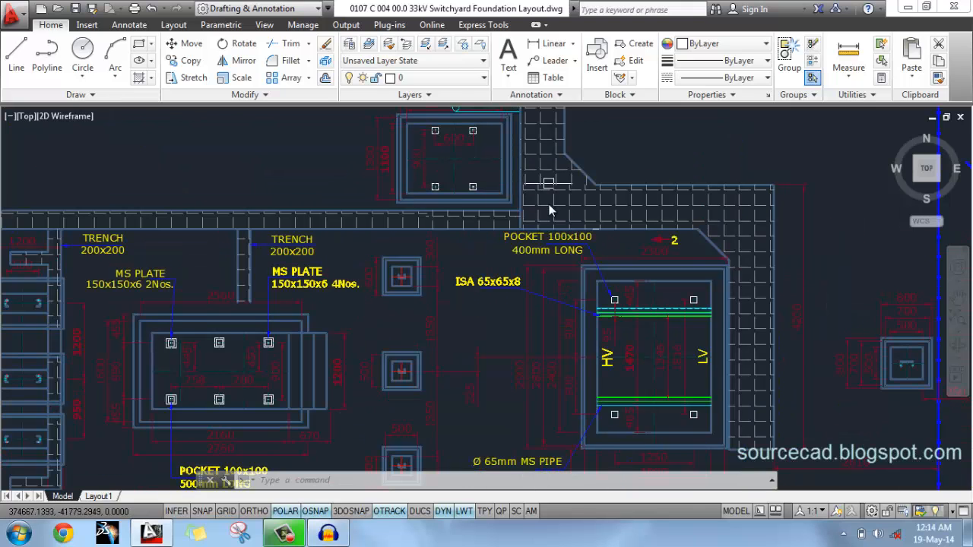
{"action": "scroll", "coordinate": [434, 336], "scroll_direction": "down", "scroll_amount": 5}
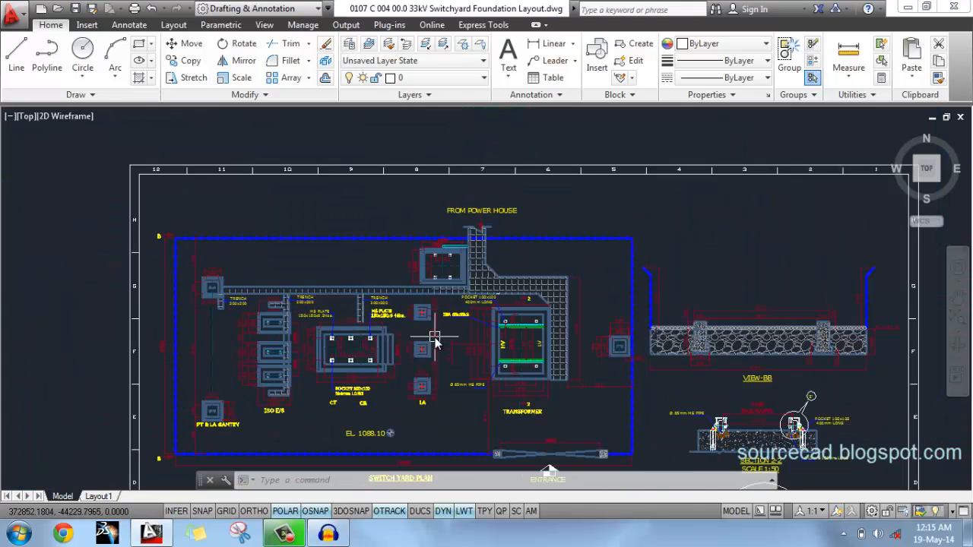
{"action": "scroll", "coordinate": [769, 403], "scroll_direction": "down", "scroll_amount": 2}
{"action": "scroll", "coordinate": [707, 423], "scroll_direction": "up", "scroll_amount": 2}
{"action": "middle_click_drag", "start_coordinate": [706, 423], "coordinate": [710, 348]}
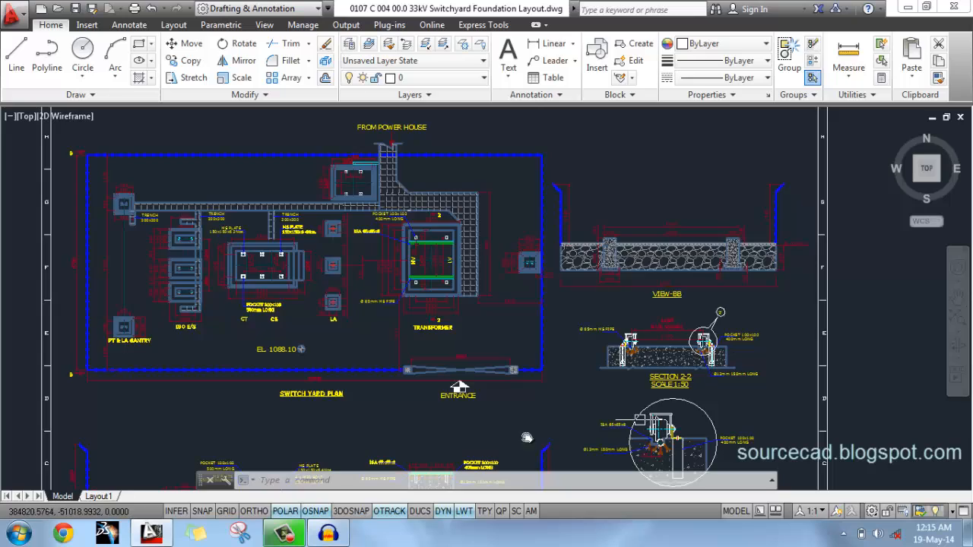
{"action": "middle_click_drag", "start_coordinate": [482, 411], "coordinate": [524, 305]}
{"action": "middle_click_drag", "start_coordinate": [582, 310], "coordinate": [586, 395]}
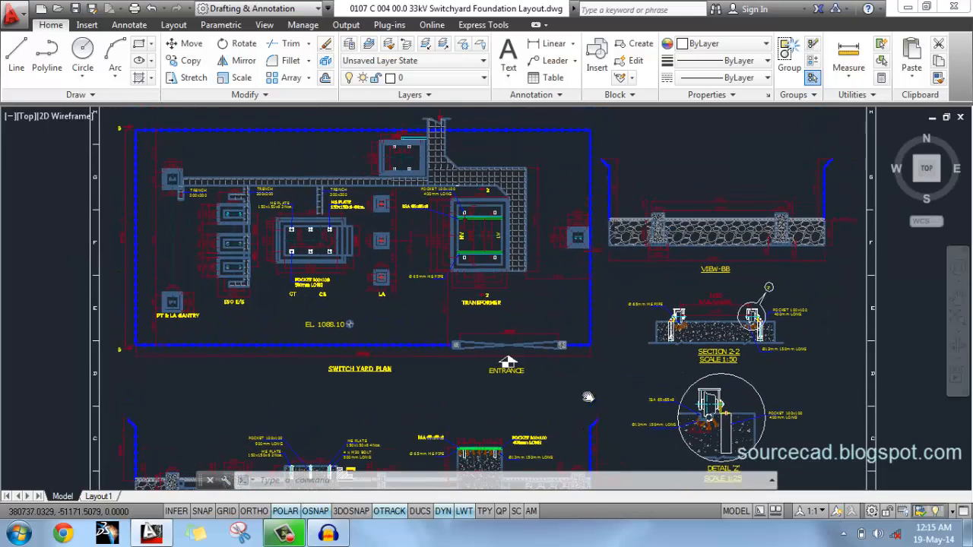
{"action": "mouse_move", "coordinate": [423, 214]}
{"action": "middle_mouse_down"}
{"action": "mouse_move", "coordinate": [398, 269]}
{"action": "mouse_move", "coordinate": [381, 266]}
{"action": "middle_mouse_up"}
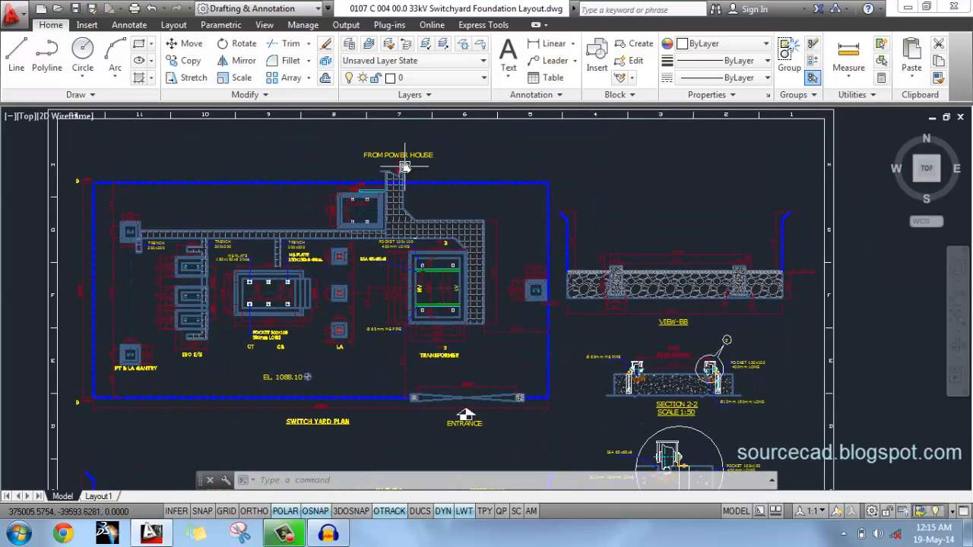
{"action": "scroll", "coordinate": [404, 167], "scroll_direction": "up", "scroll_amount": 2}
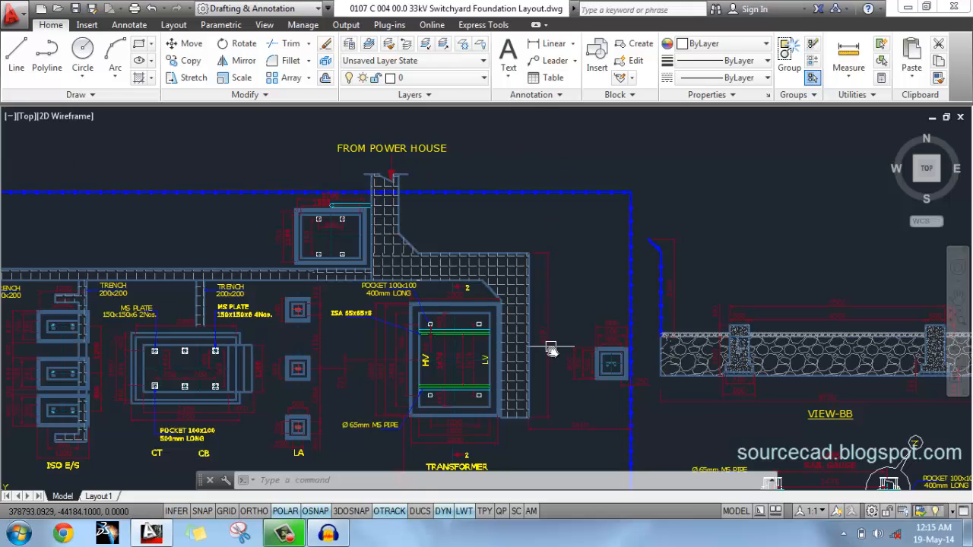
{"action": "scroll", "coordinate": [342, 312], "scroll_direction": "down", "scroll_amount": 5}
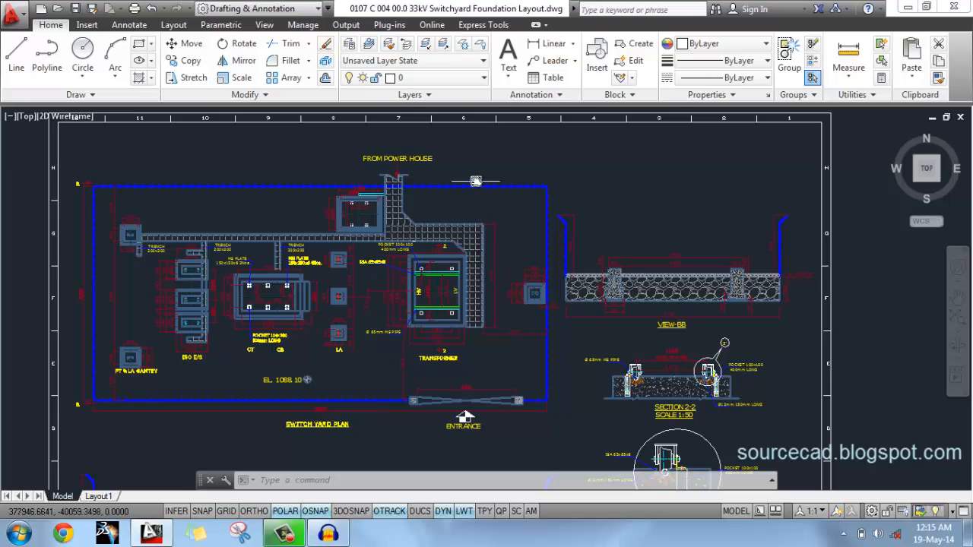
Step: Turn off the Text layer of the switchyard drawing to hide all its annotations
{"action": "left_click", "coordinate": [452, 79]}
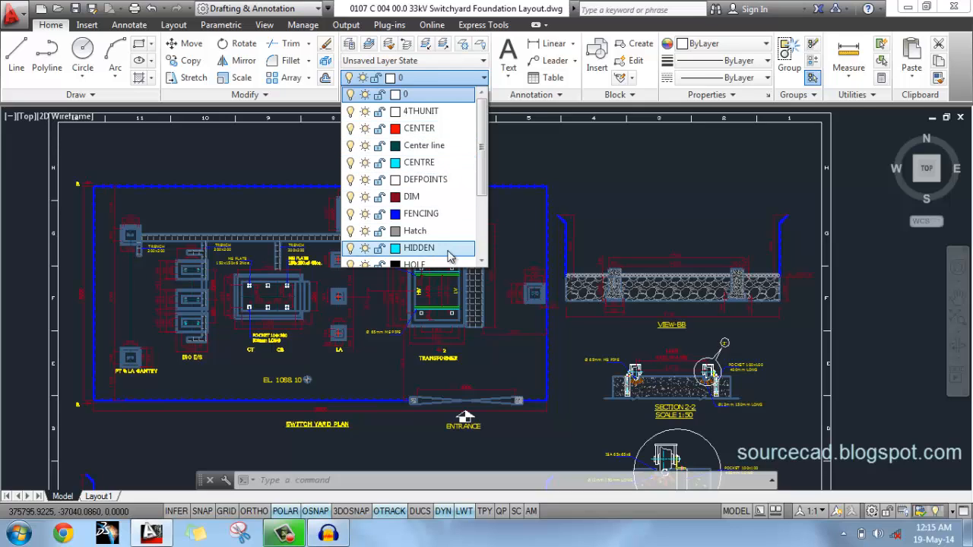
{"action": "left_click_drag", "start_coordinate": [482, 144], "coordinate": [482, 219]}
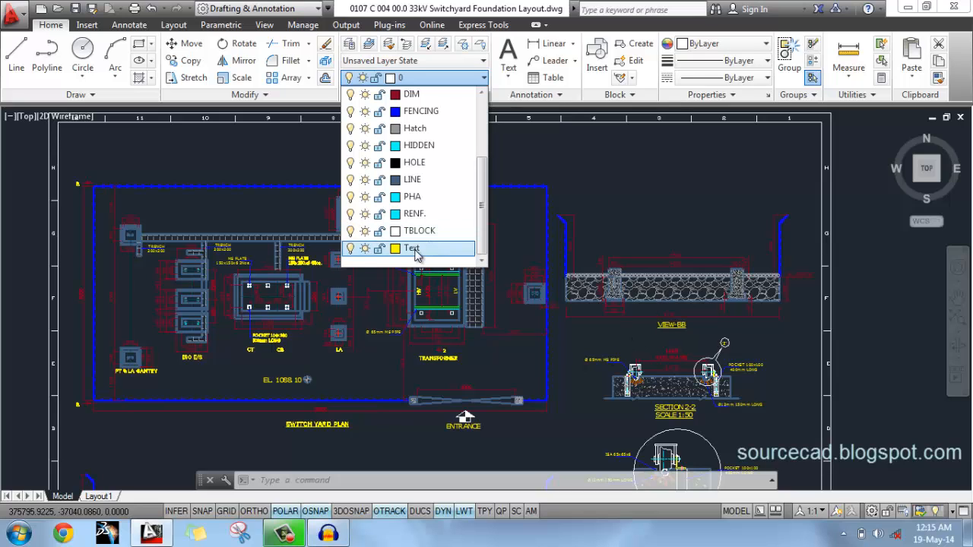
{"action": "scroll", "coordinate": [430, 228], "scroll_direction": "up", "scroll_amount": 2}
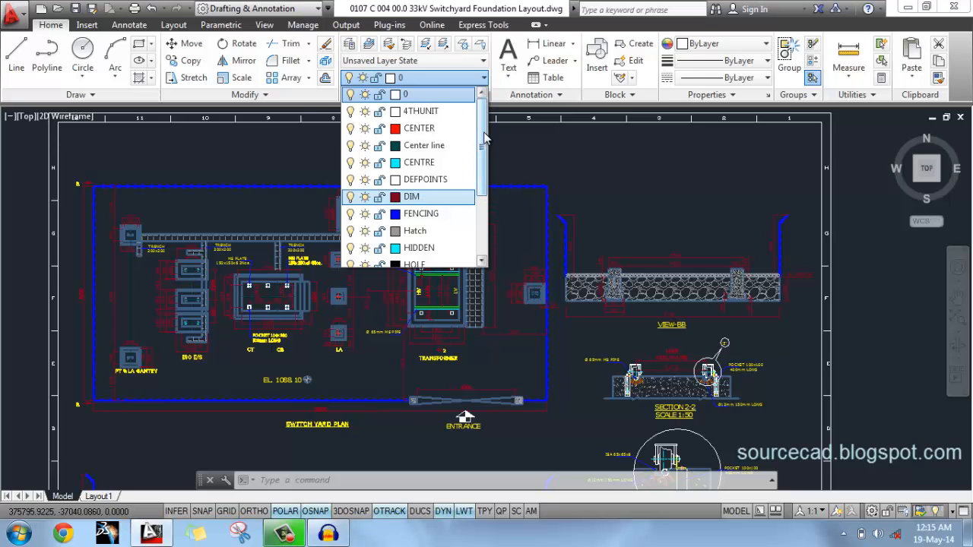
{"action": "left_click_drag", "start_coordinate": [484, 130], "coordinate": [480, 228]}
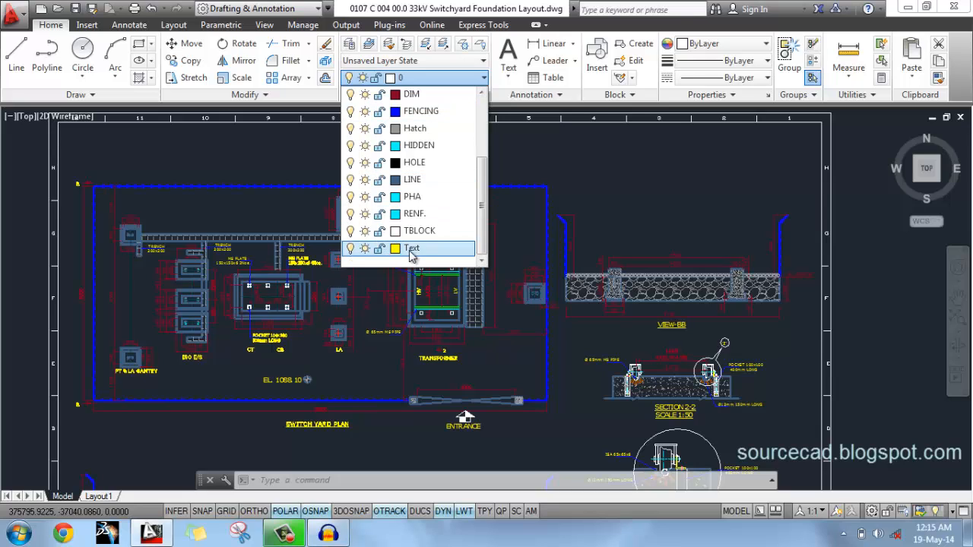
{"action": "left_click", "coordinate": [350, 249]}
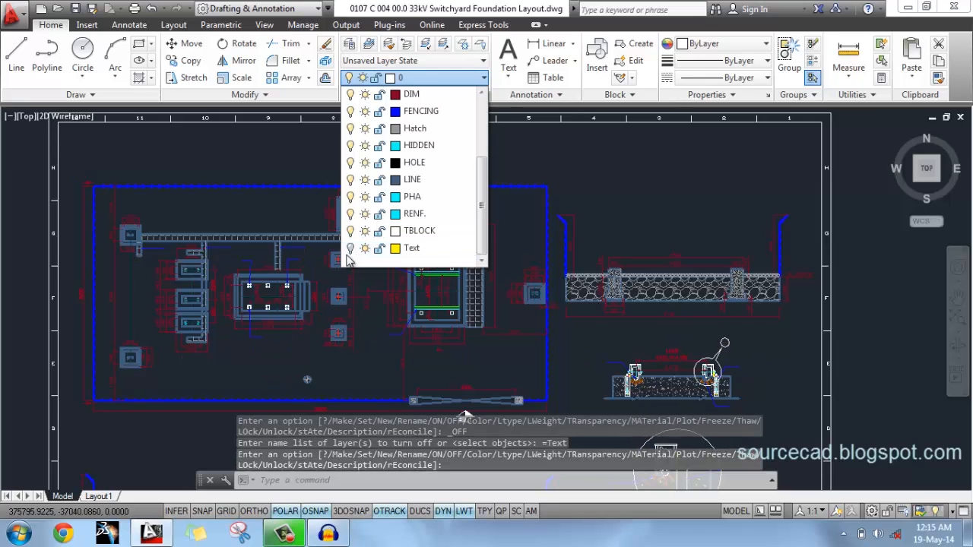
{"action": "left_click", "coordinate": [643, 228]}
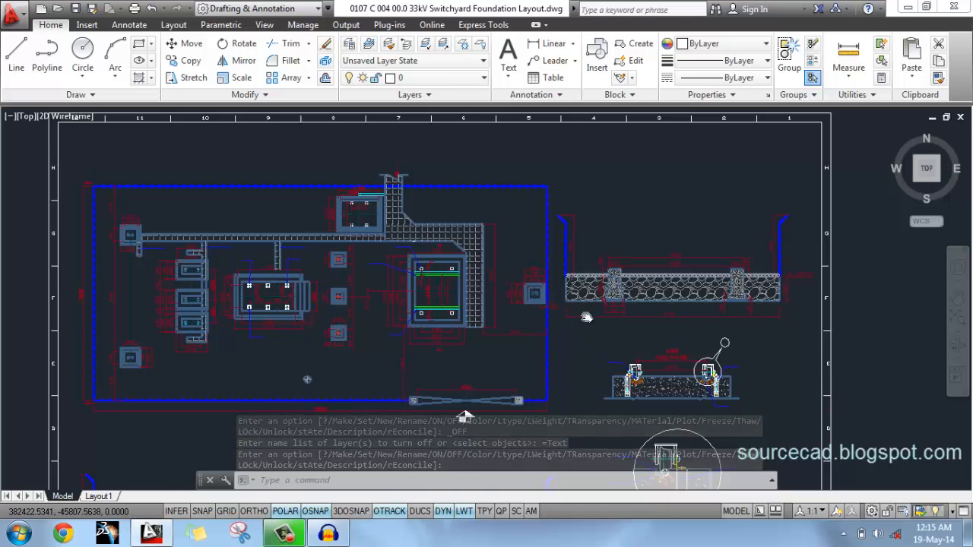
Step: Turn off the DIM layer to hide the dimensions throughout the switchyard drawing
{"action": "middle_click_drag", "start_coordinate": [585, 322], "coordinate": [607, 181]}
{"action": "scroll", "coordinate": [486, 277], "scroll_direction": "down", "scroll_amount": 2}
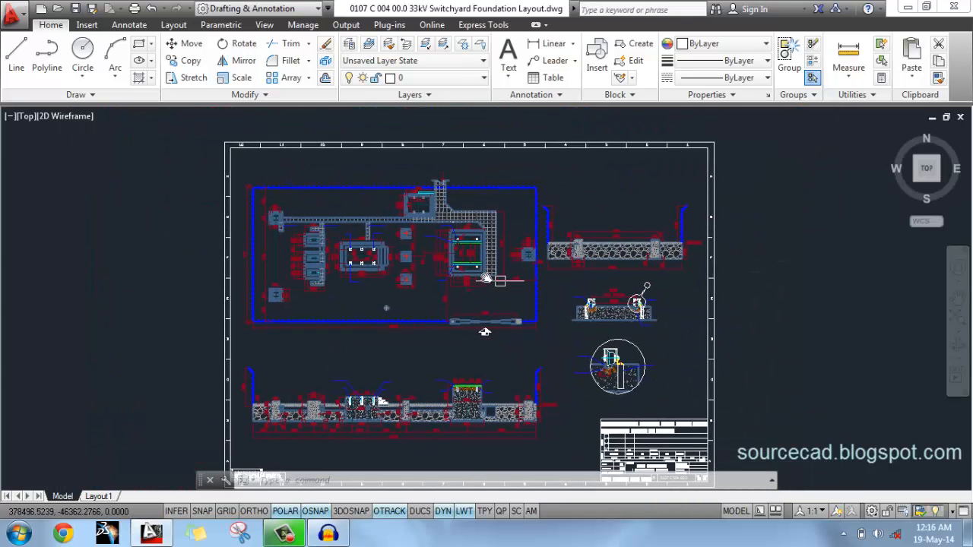
{"action": "scroll", "coordinate": [490, 239], "scroll_direction": "up", "scroll_amount": 4}
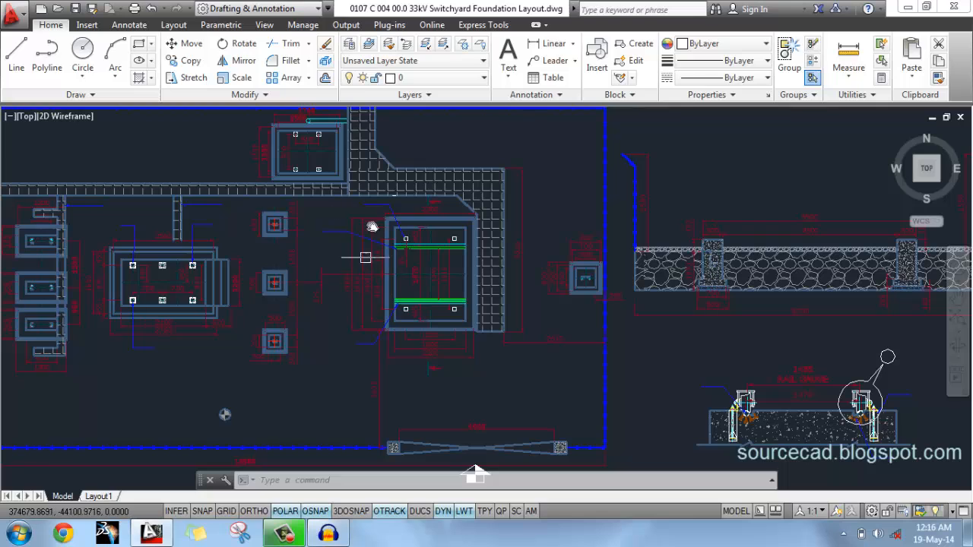
{"action": "left_click", "coordinate": [441, 78]}
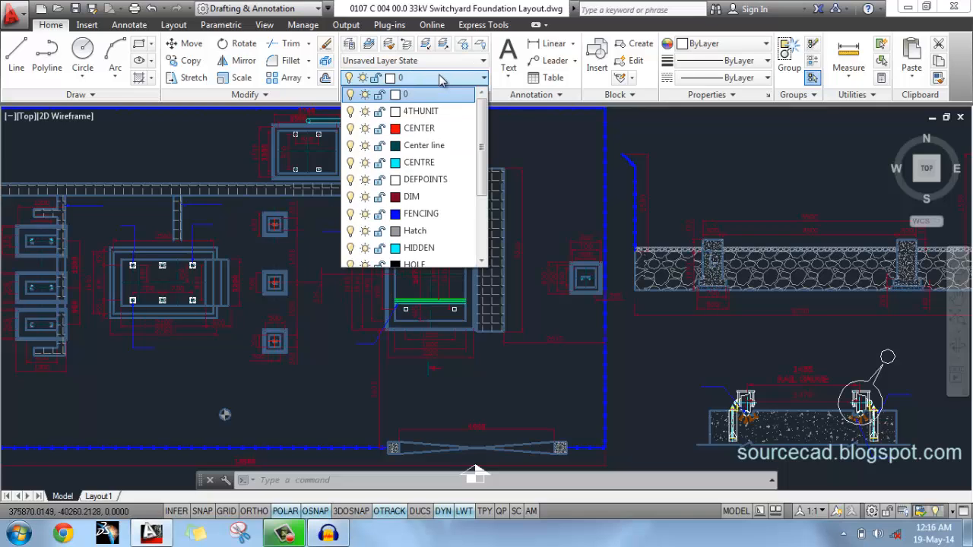
{"action": "left_click", "coordinate": [352, 198]}
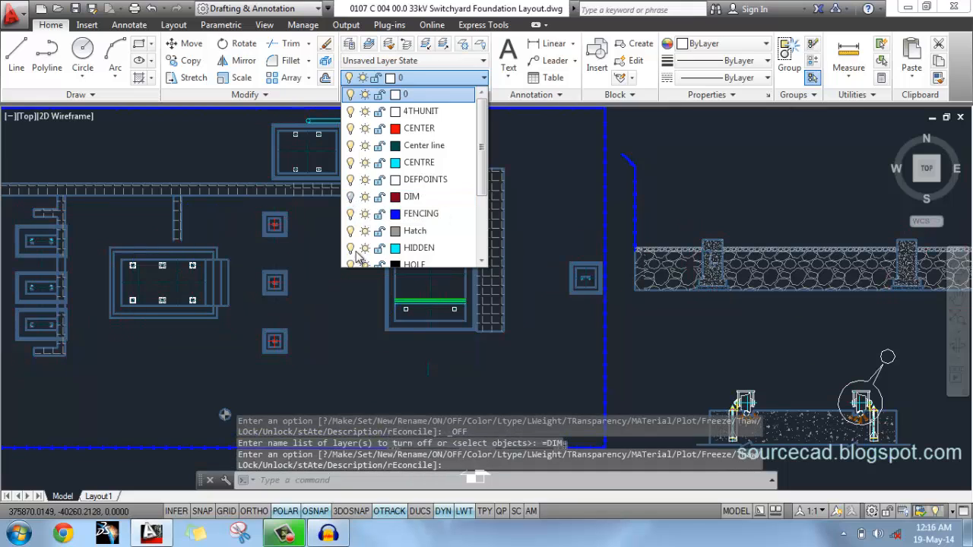
{"action": "left_click", "coordinate": [533, 193]}
Step: Examine the whole drawing sheet with text and dimensions hidden, and review its list of layers
{"action": "scroll", "coordinate": [536, 270], "scroll_direction": "down", "scroll_amount": 5}
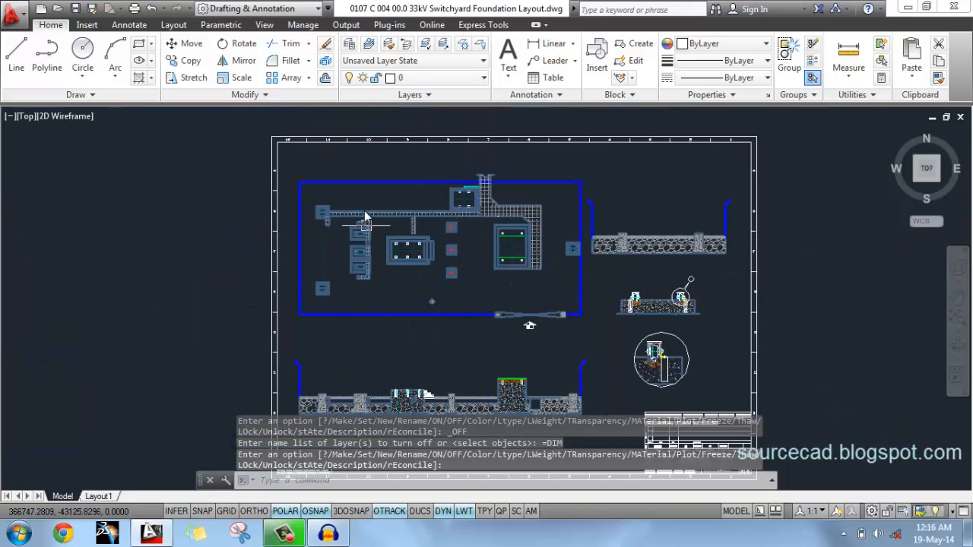
{"action": "middle_click_drag", "start_coordinate": [580, 352], "coordinate": [576, 302]}
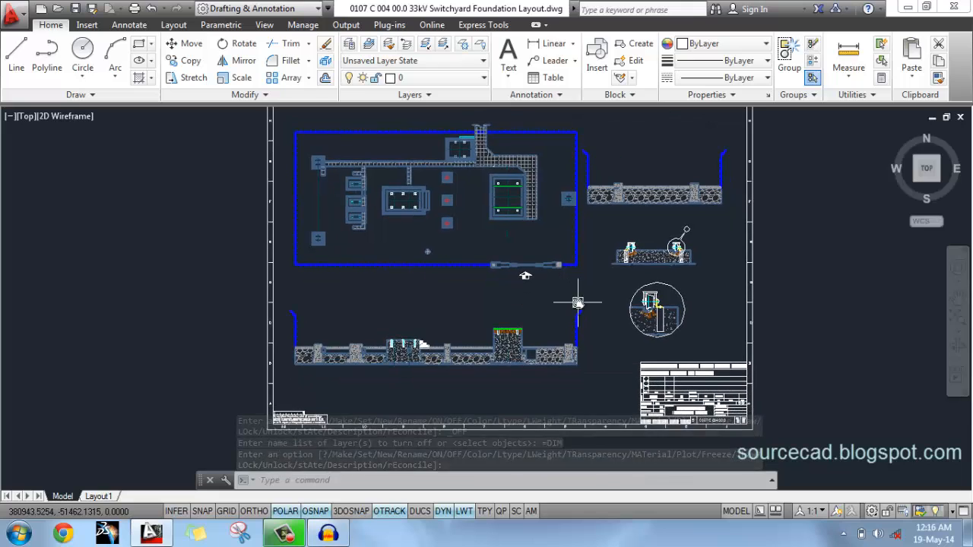
{"action": "mouse_move", "coordinate": [310, 191]}
{"action": "middle_mouse_down"}
{"action": "mouse_move", "coordinate": [282, 207]}
{"action": "mouse_move", "coordinate": [281, 238]}
{"action": "mouse_move", "coordinate": [304, 236]}
{"action": "mouse_move", "coordinate": [303, 221]}
{"action": "middle_mouse_up"}
{"action": "middle_click_drag", "start_coordinate": [279, 121], "coordinate": [282, 142]}
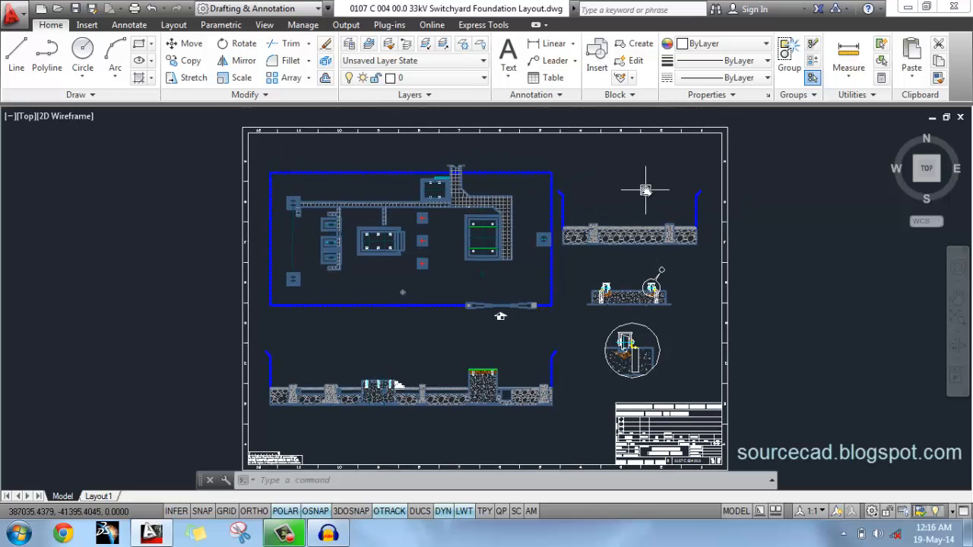
{"action": "left_click", "coordinate": [449, 79]}
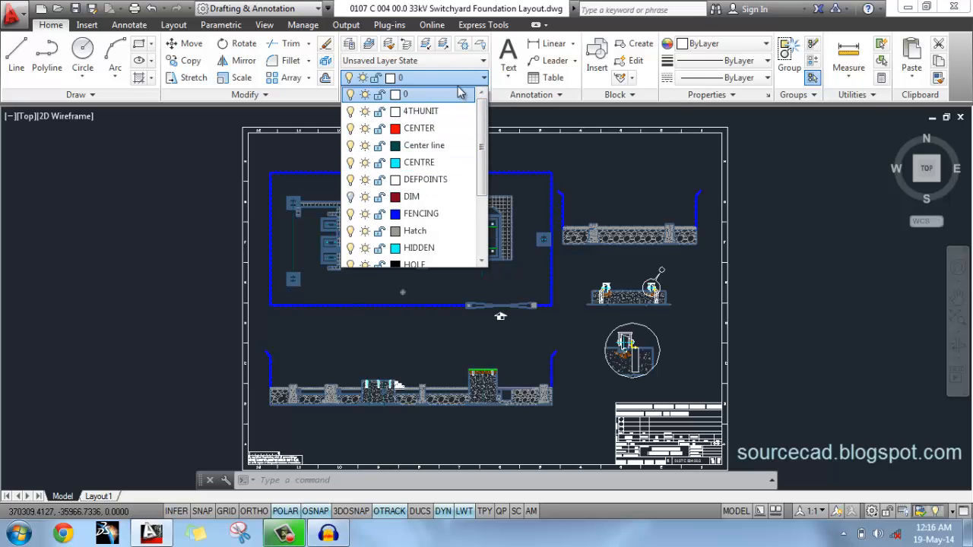
{"action": "mouse_move", "coordinate": [483, 114]}
{"action": "left_mouse_down"}
{"action": "mouse_move", "coordinate": [481, 207]}
{"action": "mouse_move", "coordinate": [481, 118]}
{"action": "left_mouse_up"}
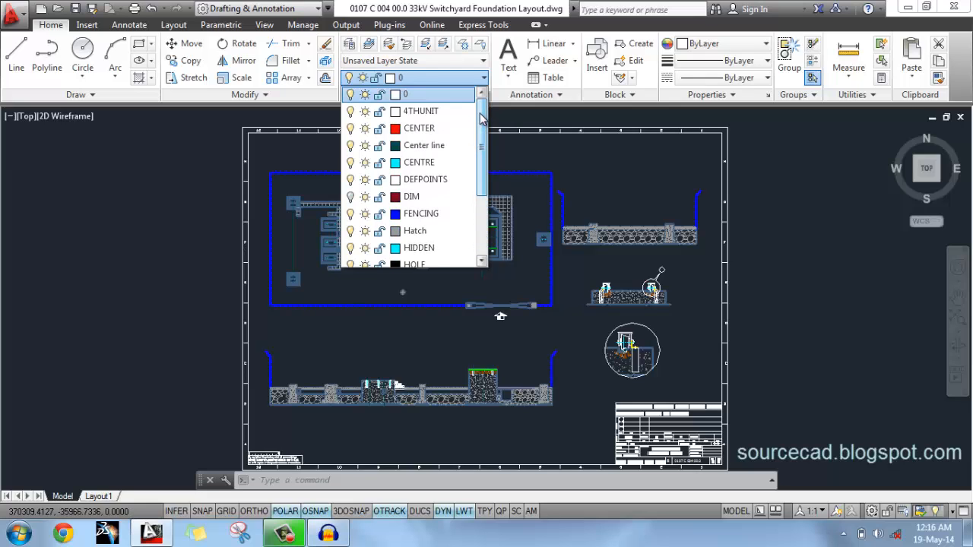
{"action": "left_click", "coordinate": [573, 170]}
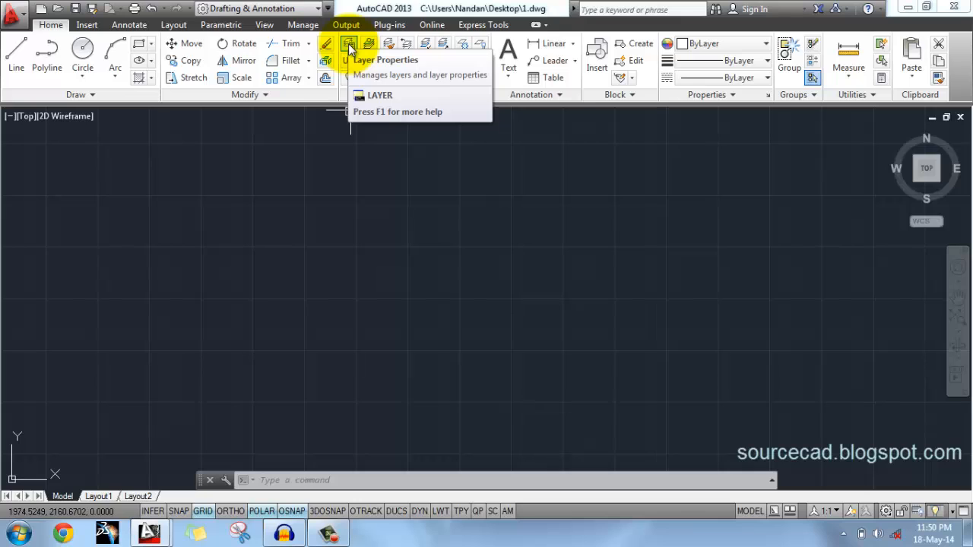
Step: Open the Layer Properties Manager in the empty drawing and create a new layer named abc
{"action": "left_click", "coordinate": [349, 48]}
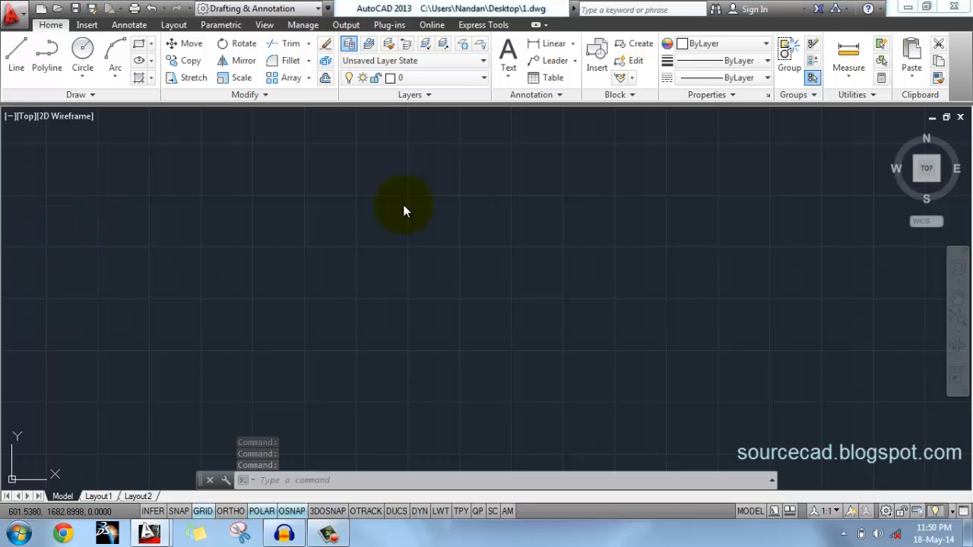
{"action": "left_click", "coordinate": [349, 43]}
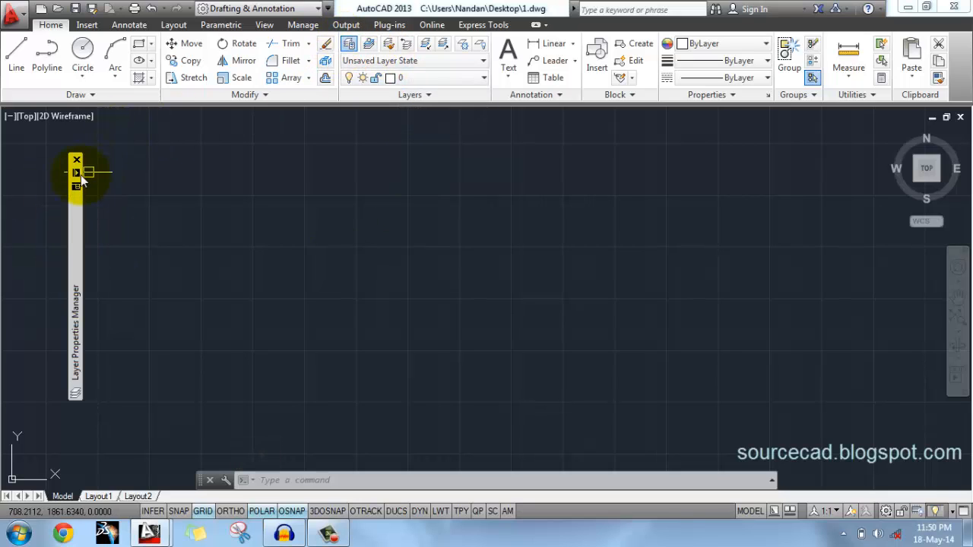
{"action": "mouse_move", "coordinate": [76, 169]}
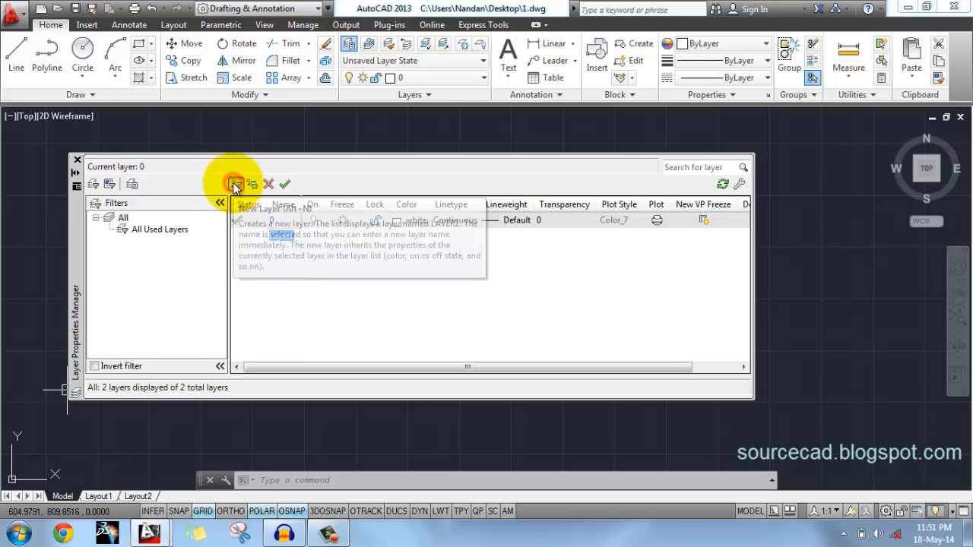
{"action": "left_click", "coordinate": [236, 187]}
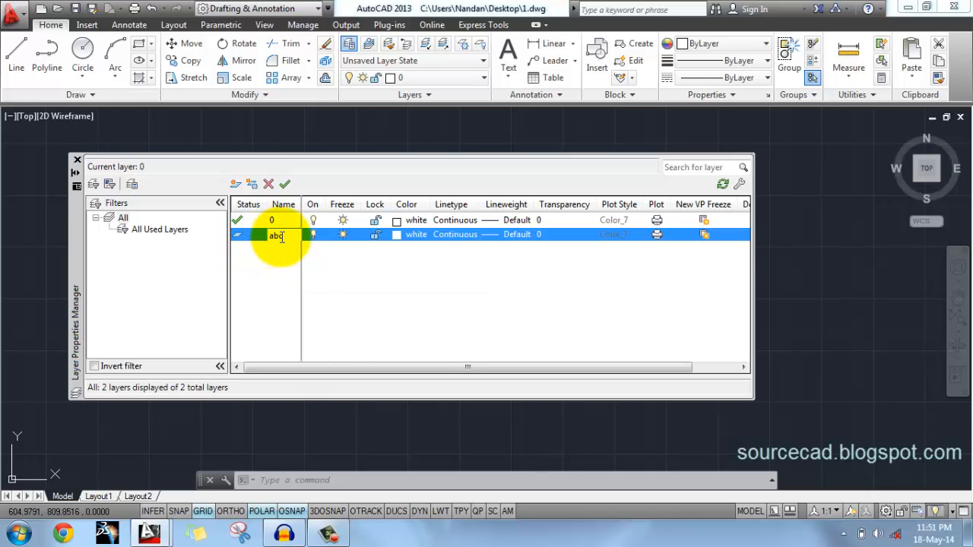
{"action": "left_click", "coordinate": [353, 282]}
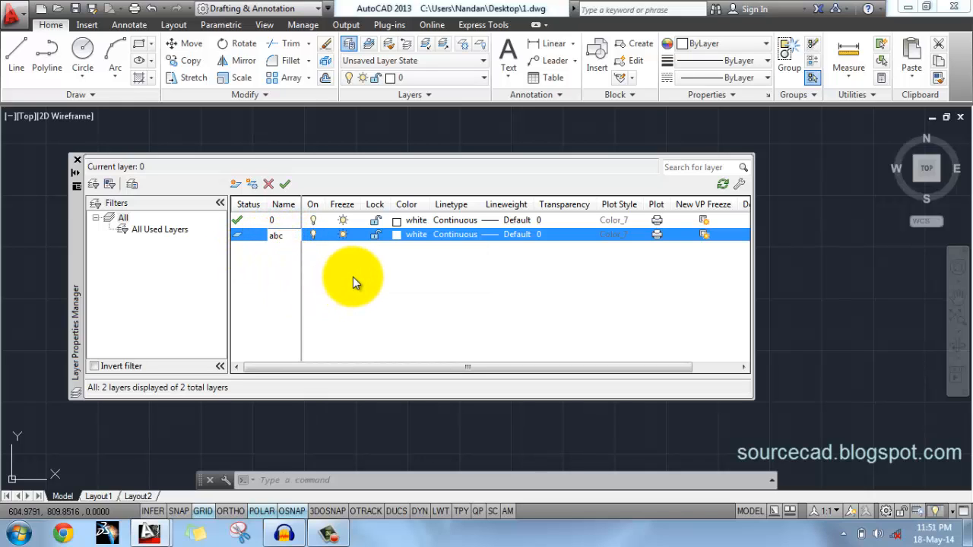
{"action": "left_click", "coordinate": [353, 276]}
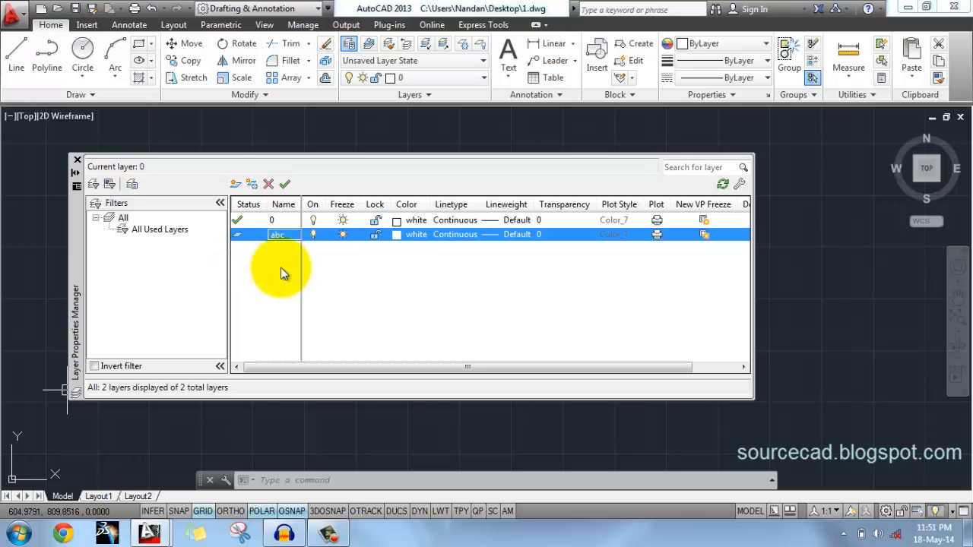
Step: Create another new layer named xyz
{"action": "left_click", "coordinate": [234, 185]}
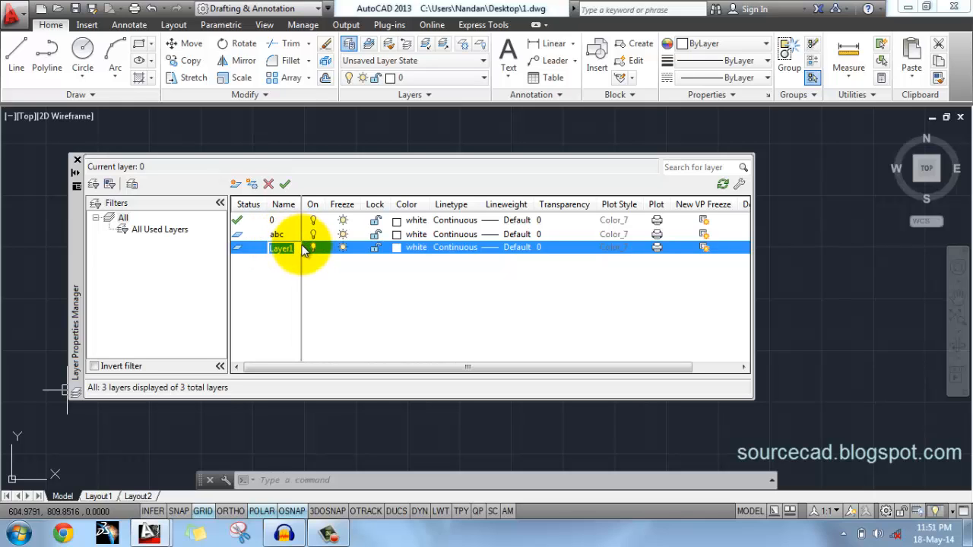
{"action": "type", "text": "xyz"}
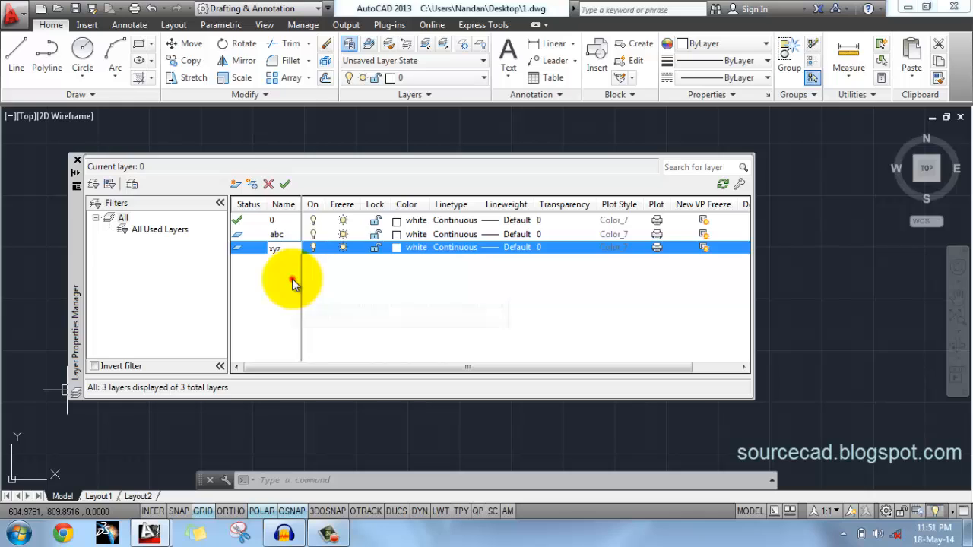
{"action": "key", "text": "Return"}
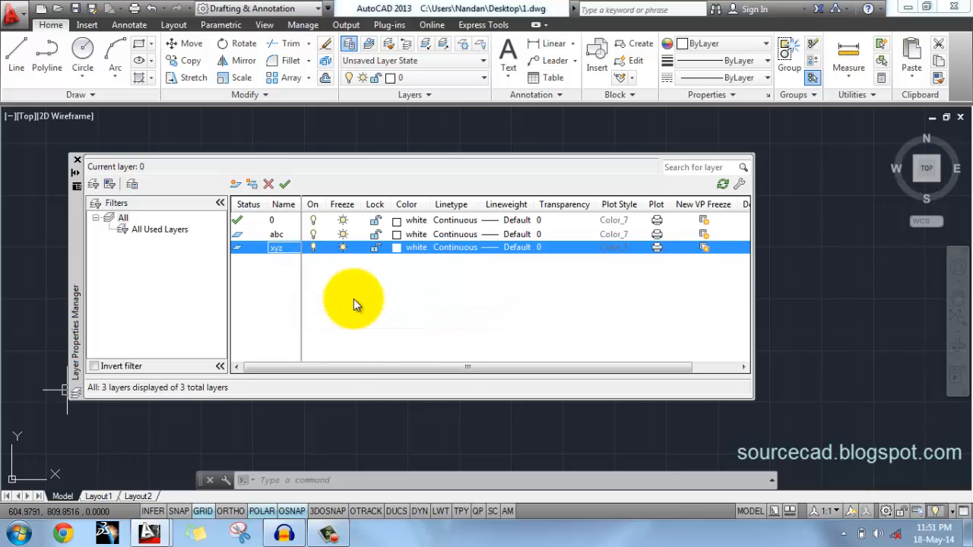
Step: Delete the abc layer from the drawing's layer list
{"action": "left_click", "coordinate": [286, 235], "text": "ctrl"}
{"action": "left_click", "coordinate": [286, 236]}
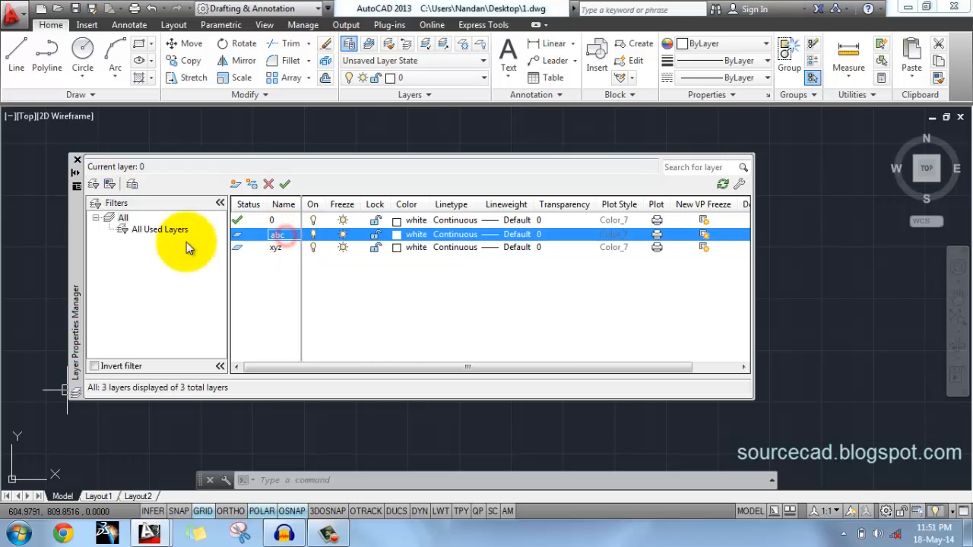
{"action": "left_click", "coordinate": [269, 186]}
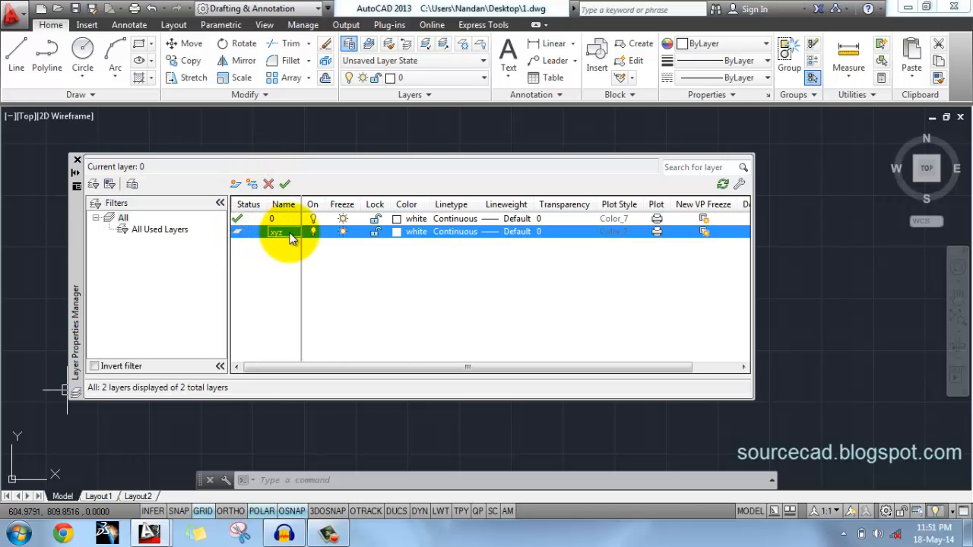
Step: Delete the xyz layer and add two new layers with their default names
{"action": "left_click", "coordinate": [268, 185]}
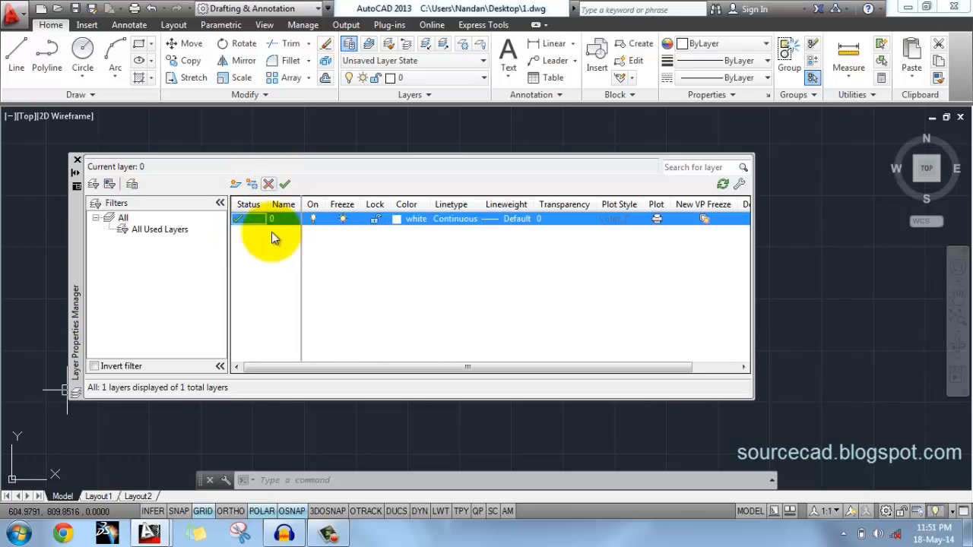
{"action": "left_click", "coordinate": [235, 185]}
{"action": "left_click", "coordinate": [236, 186]}
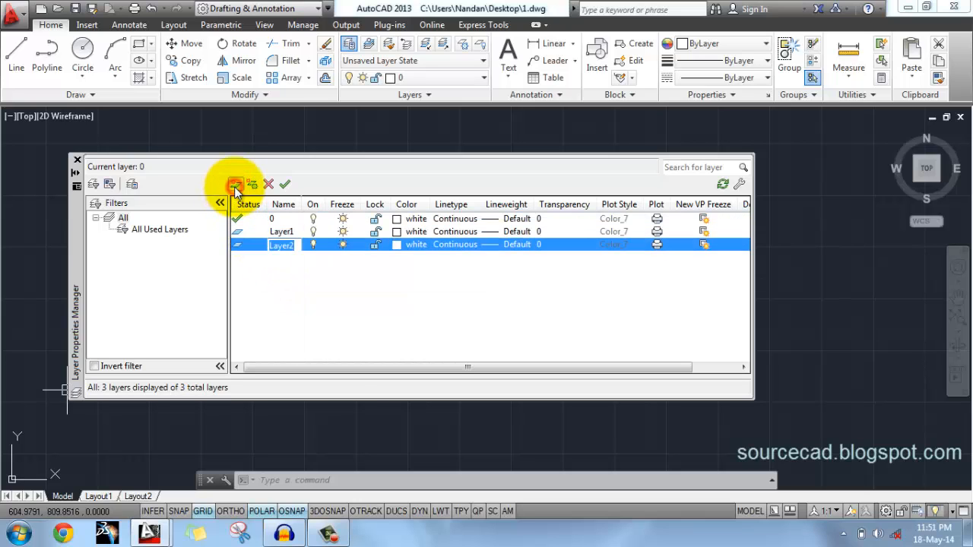
Step: Make Layer2 the current layer and dismiss the Windows color scheme message
{"action": "double_click", "coordinate": [282, 231]}
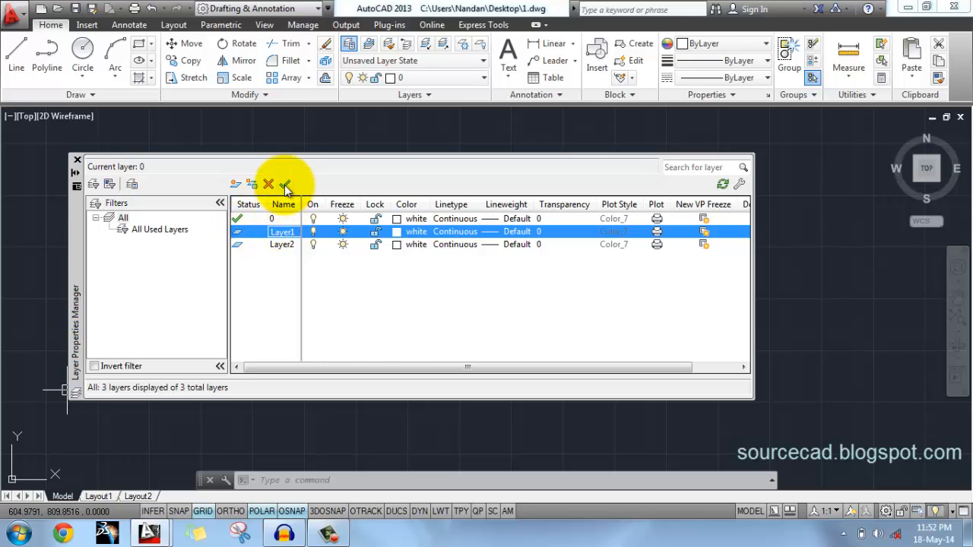
{"action": "left_click", "coordinate": [266, 247]}
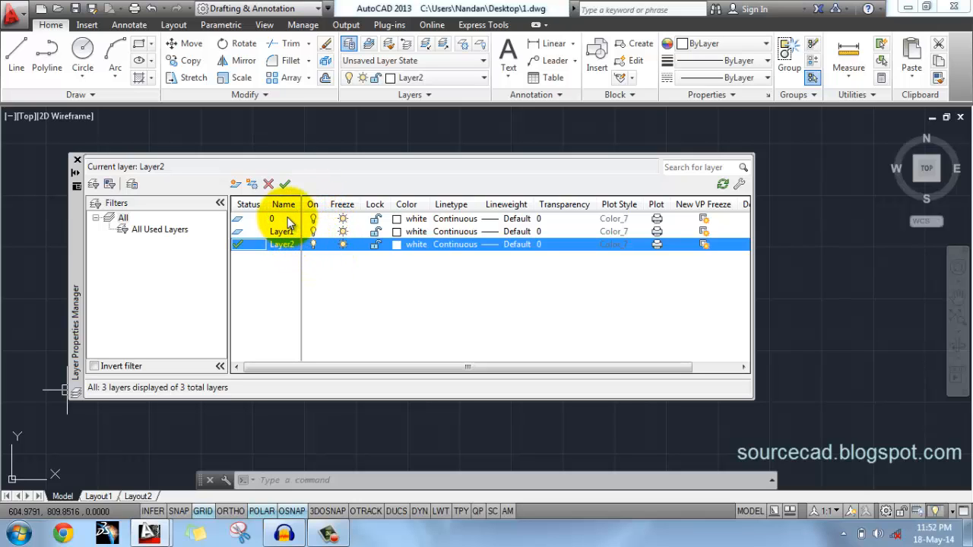
{"action": "left_click", "coordinate": [287, 219]}
{"action": "left_click", "coordinate": [289, 231]}
{"action": "left_click", "coordinate": [290, 245]}
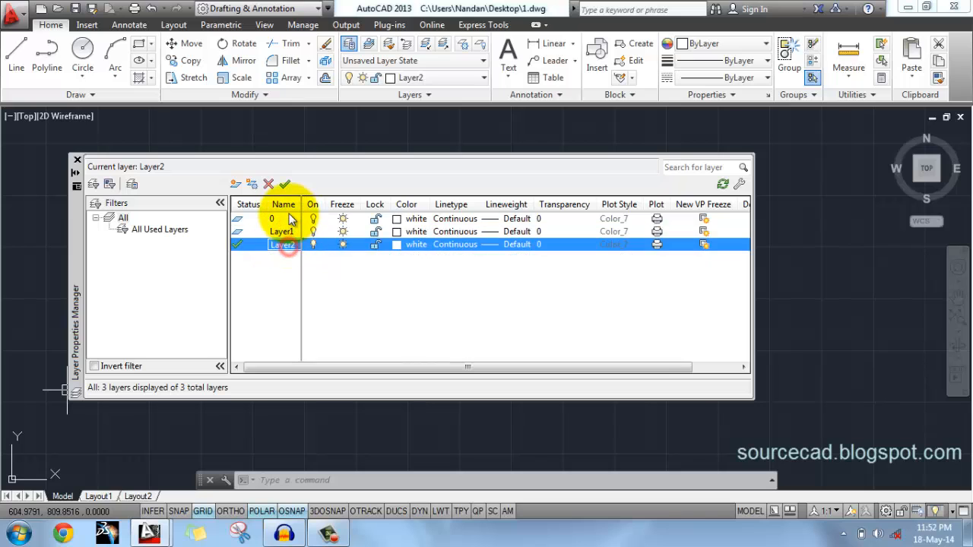
{"action": "left_click", "coordinate": [655, 115]}
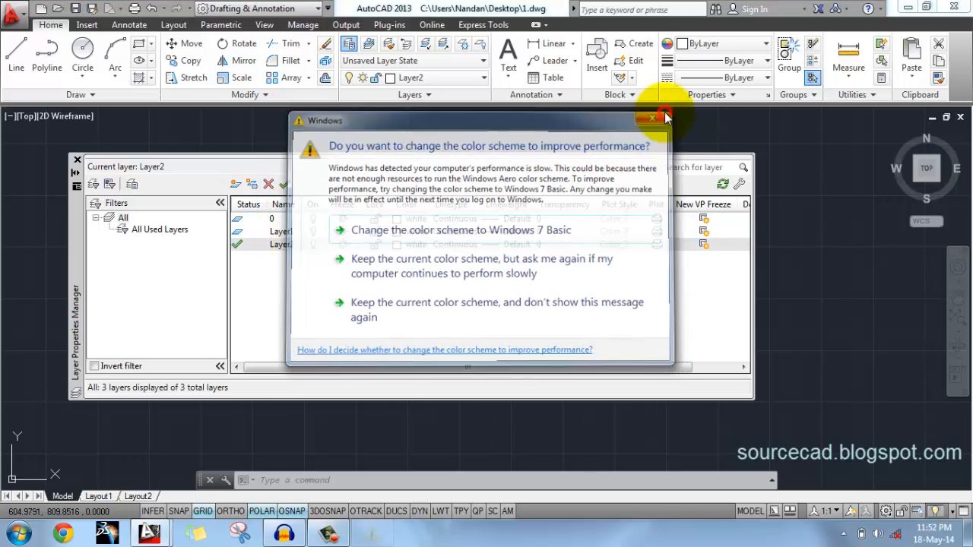
Step: Make layer 0 current and draw a large circle on it
{"action": "left_click", "coordinate": [278, 219]}
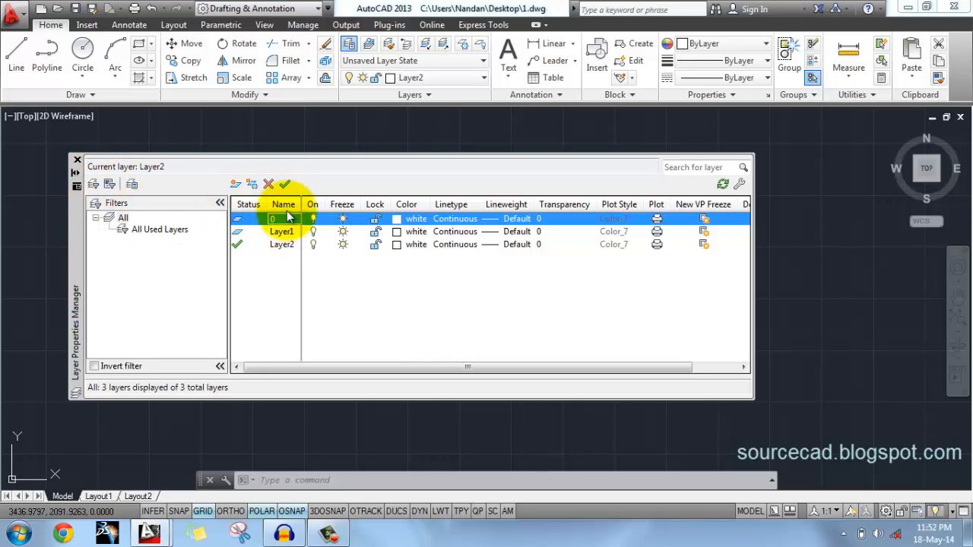
{"action": "left_click", "coordinate": [285, 185]}
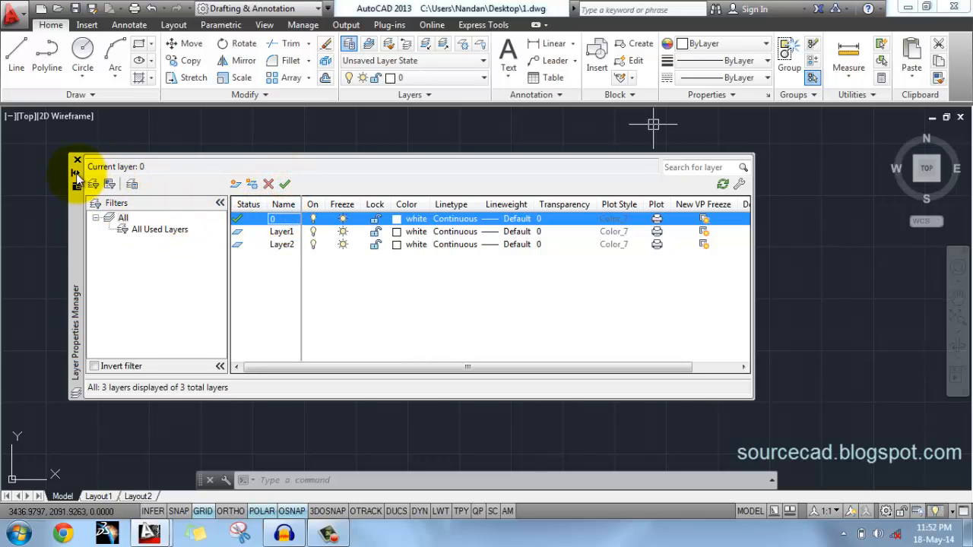
{"action": "left_click", "coordinate": [76, 174]}
{"action": "left_click", "coordinate": [82, 50]}
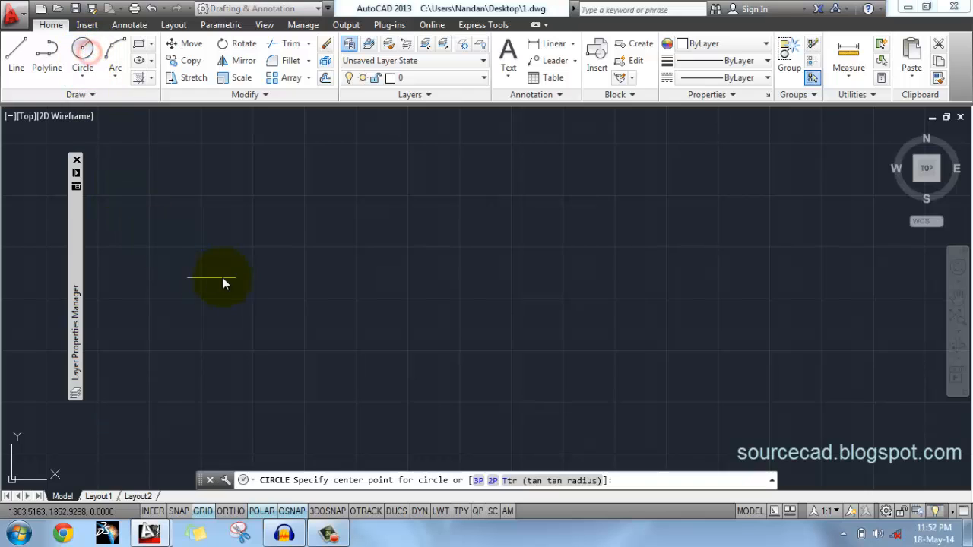
{"action": "left_click", "coordinate": [233, 250]}
{"action": "left_click", "coordinate": [231, 358]}
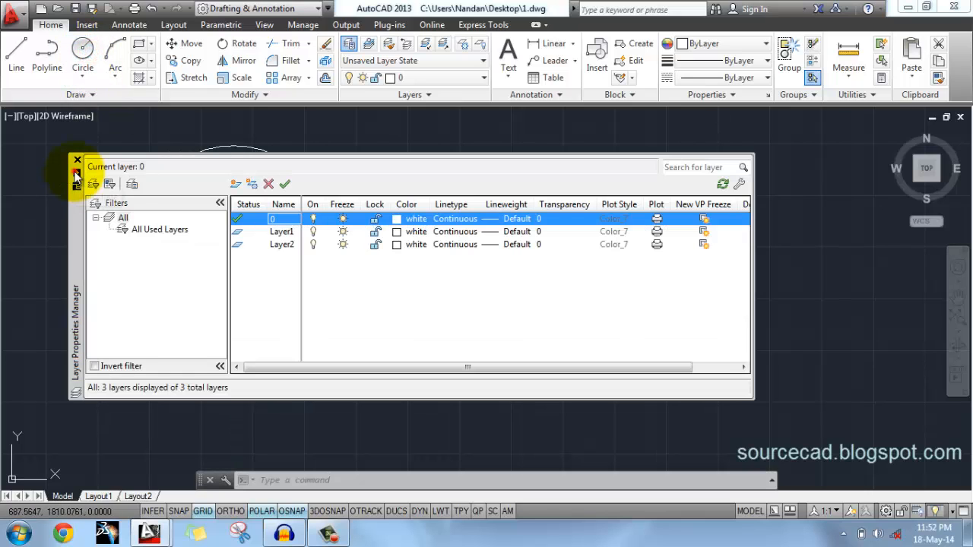
Step: Make Layer1 current and draw a rectangle to the right of the circle
{"action": "left_click", "coordinate": [76, 172]}
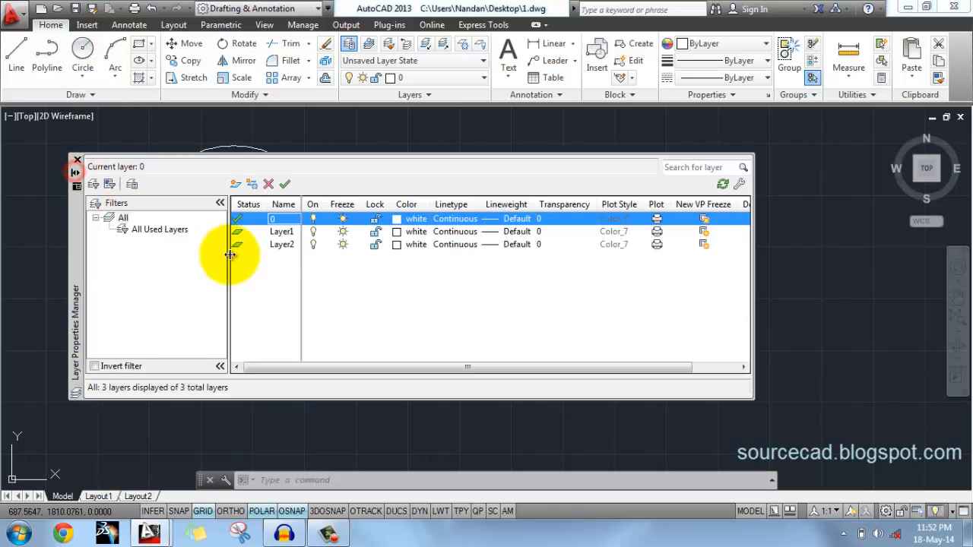
{"action": "left_click", "coordinate": [275, 231]}
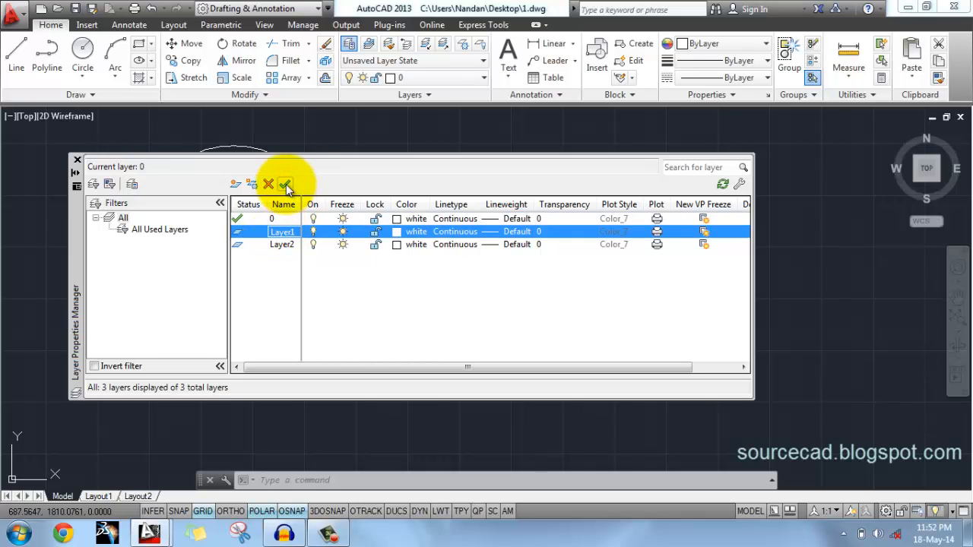
{"action": "left_click", "coordinate": [286, 185]}
{"action": "left_click", "coordinate": [76, 172]}
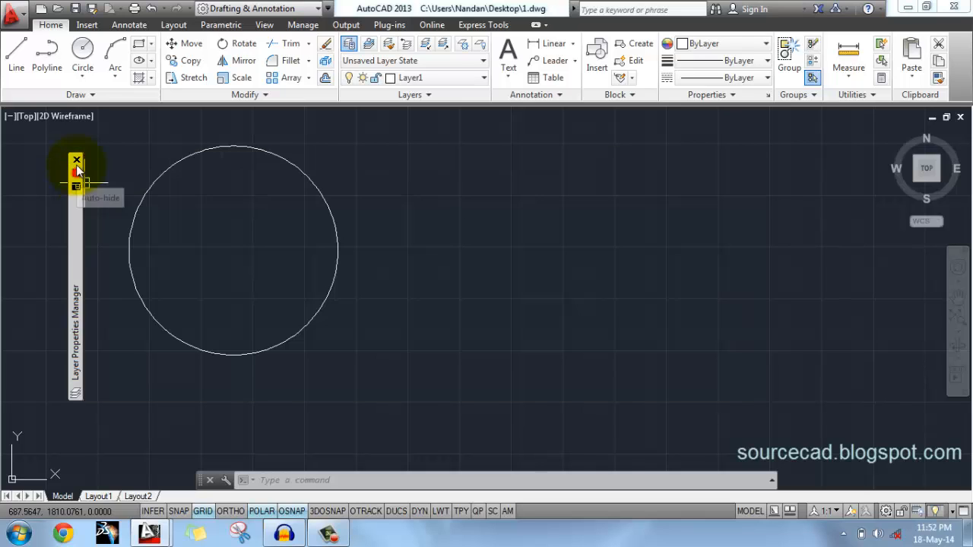
{"action": "left_click", "coordinate": [140, 44]}
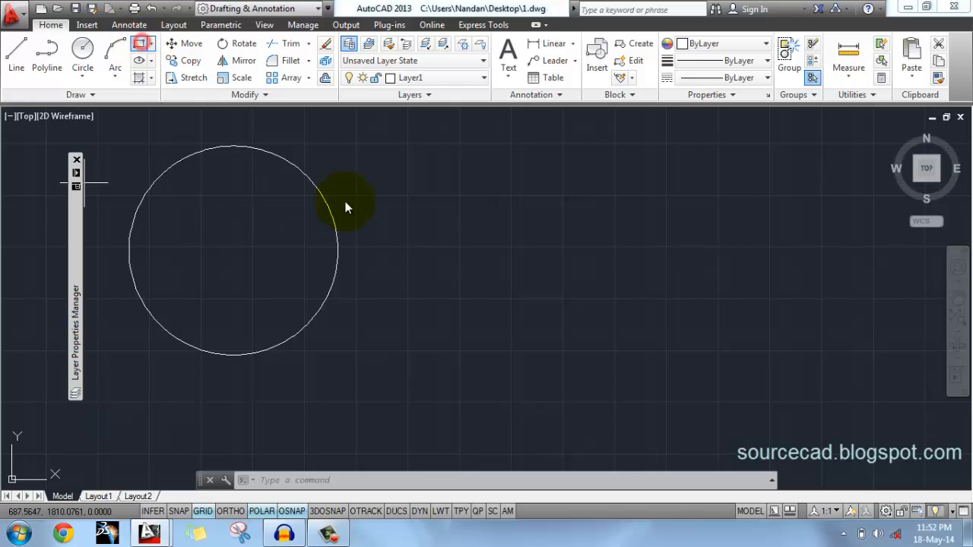
{"action": "left_click", "coordinate": [396, 171]}
{"action": "left_click", "coordinate": [593, 322]}
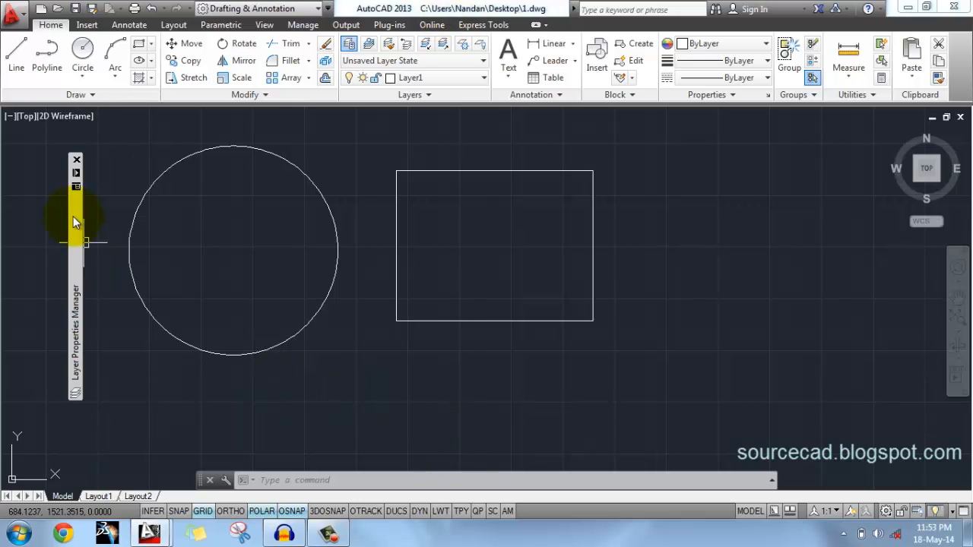
Step: Make Layer2 current and draw a triangle to the right of the rectangle with the Polyline tool
{"action": "mouse_move", "coordinate": [76, 176]}
{"action": "double_click", "coordinate": [279, 245]}
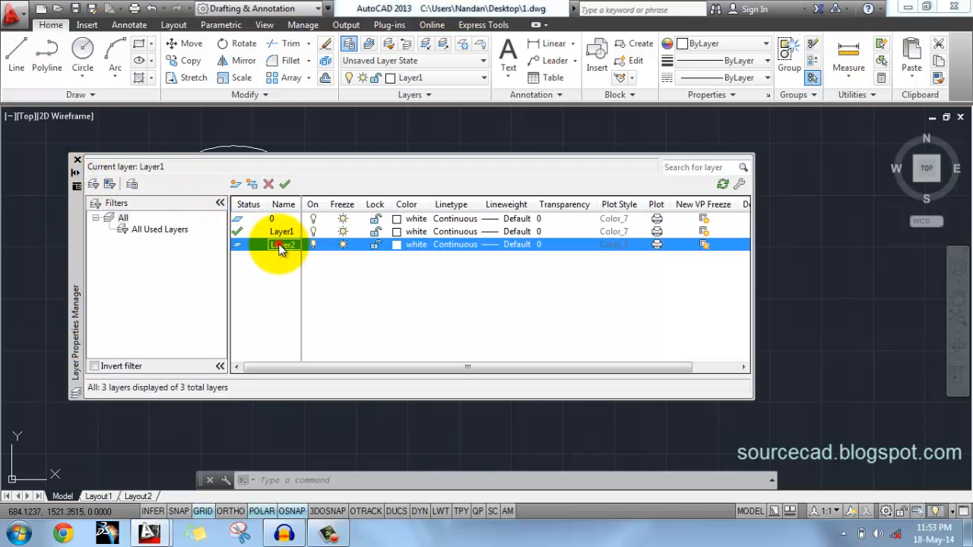
{"action": "left_click", "coordinate": [285, 183]}
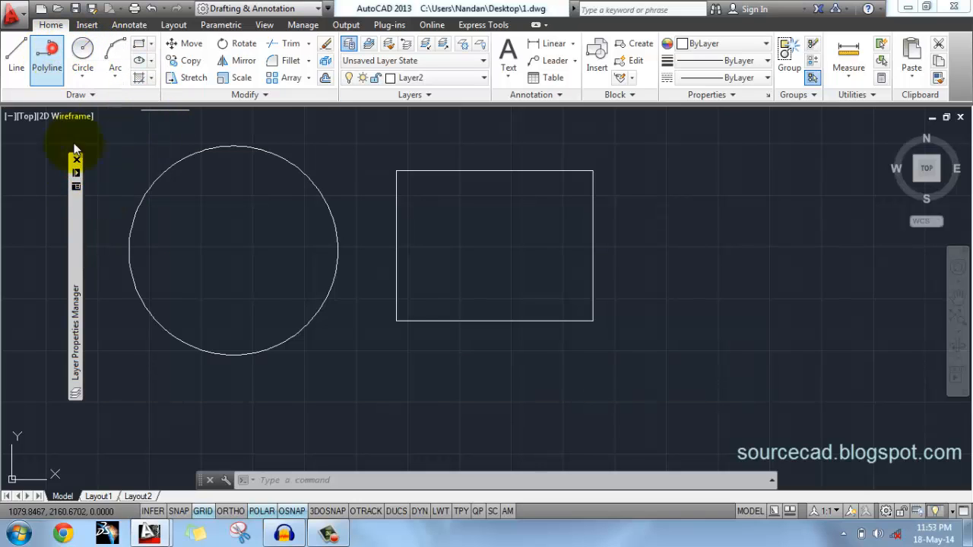
{"action": "left_click", "coordinate": [740, 173]}
{"action": "left_click", "coordinate": [665, 324]}
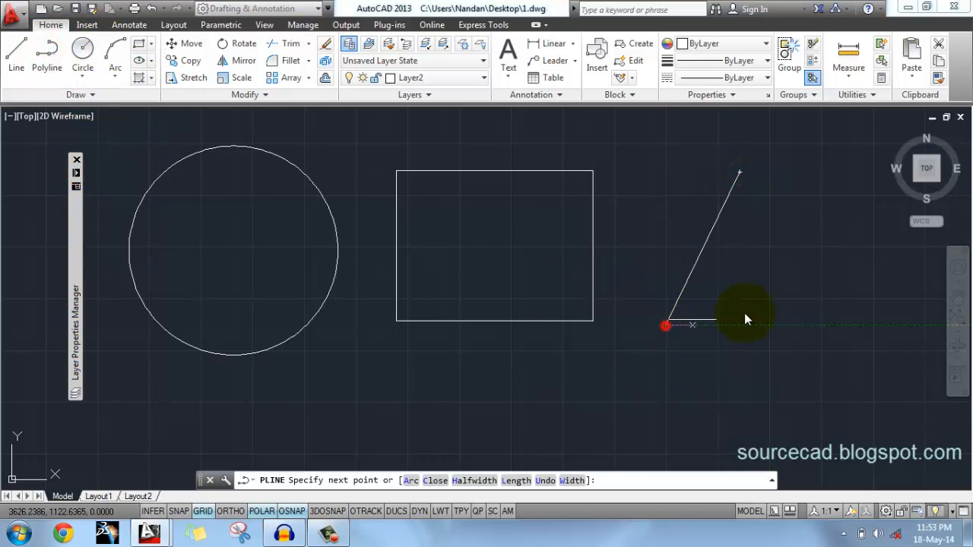
{"action": "left_click", "coordinate": [840, 326]}
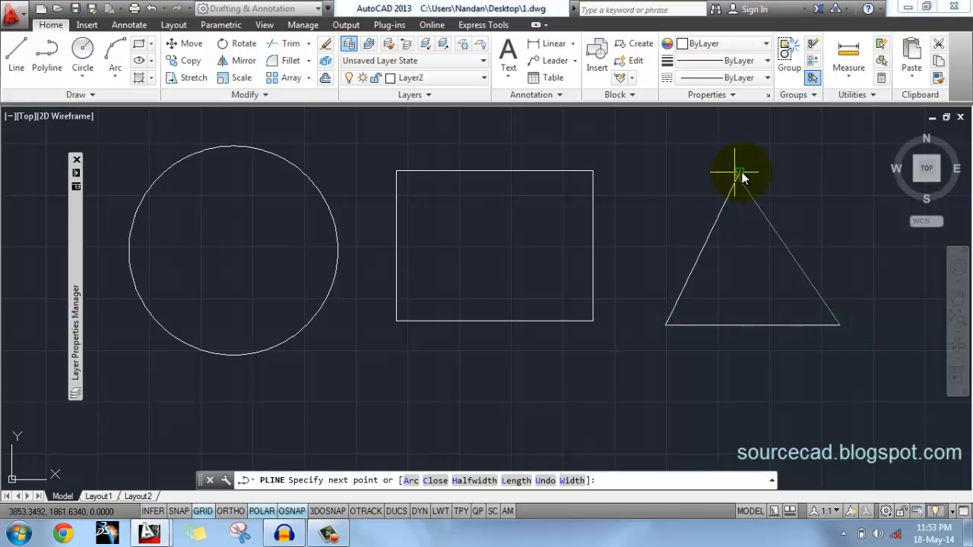
{"action": "left_click", "coordinate": [740, 173]}
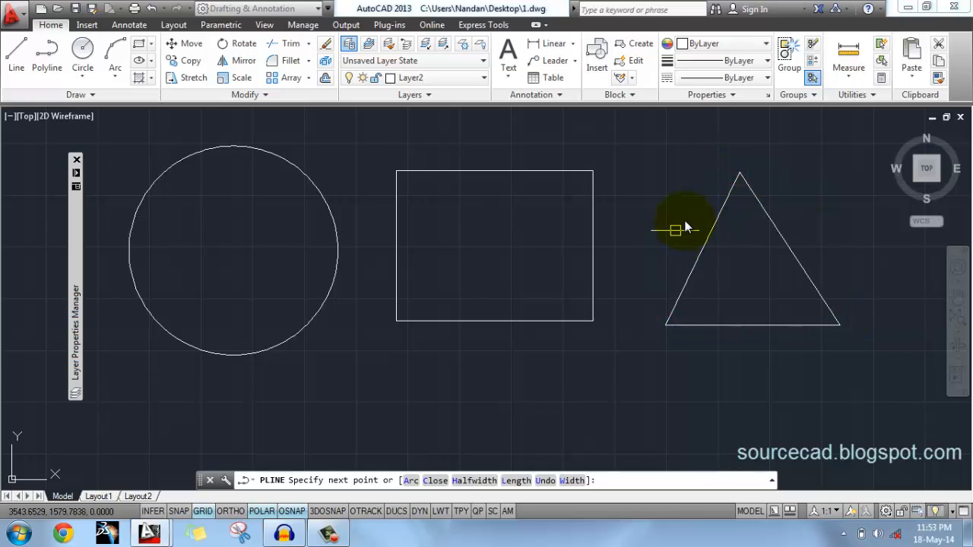
{"action": "key", "text": "Return"}
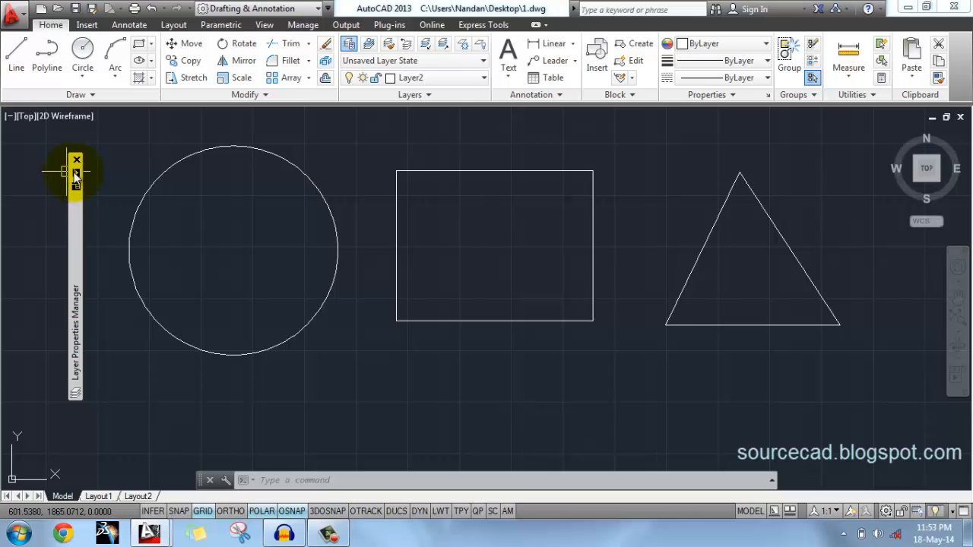
Step: Move the Layer Properties Manager lower so that the circle, rectangle and triangle can be seen above it
{"action": "mouse_move", "coordinate": [76, 175]}
{"action": "left_click_drag", "start_coordinate": [75, 203], "coordinate": [65, 251]}
{"action": "left_click", "coordinate": [440, 148]}
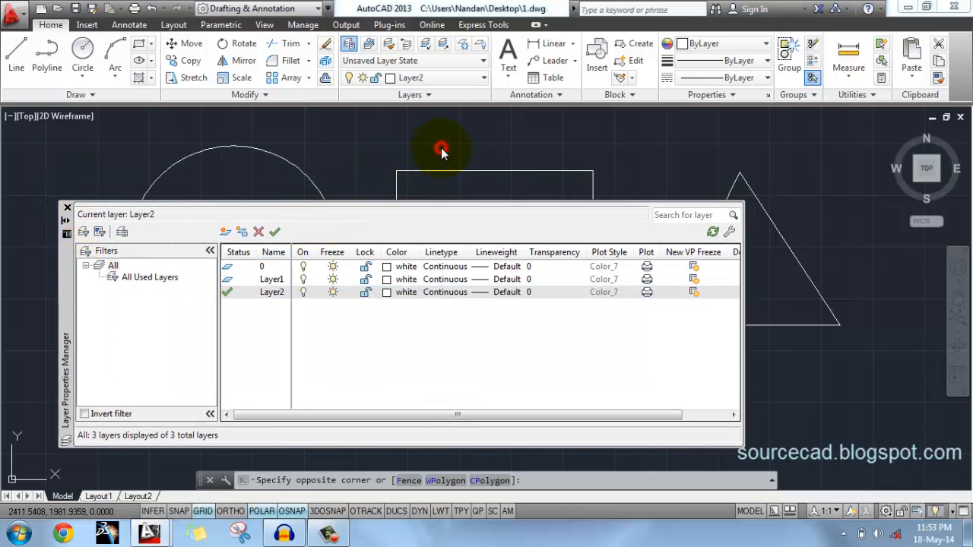
{"action": "left_click", "coordinate": [463, 150]}
{"action": "scroll", "coordinate": [462, 150], "scroll_direction": "down", "scroll_amount": 2}
{"action": "mouse_move", "coordinate": [476, 149]}
{"action": "middle_mouse_down"}
{"action": "mouse_move", "coordinate": [584, 147]}
{"action": "mouse_move", "coordinate": [609, 126]}
{"action": "middle_mouse_up"}
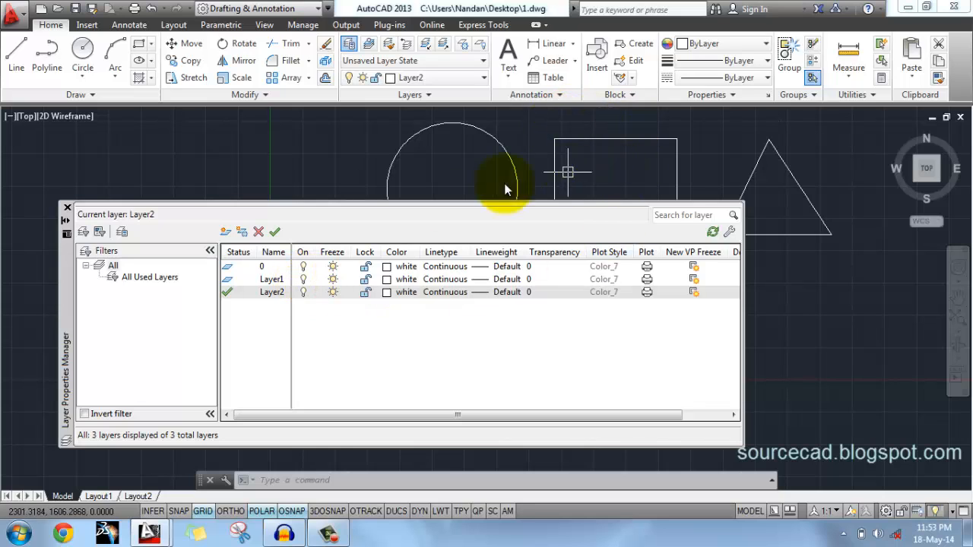
Step: Turn Layer1 off and on again, and do the same with layer 0, to check which shape each controls
{"action": "left_click", "coordinate": [304, 279]}
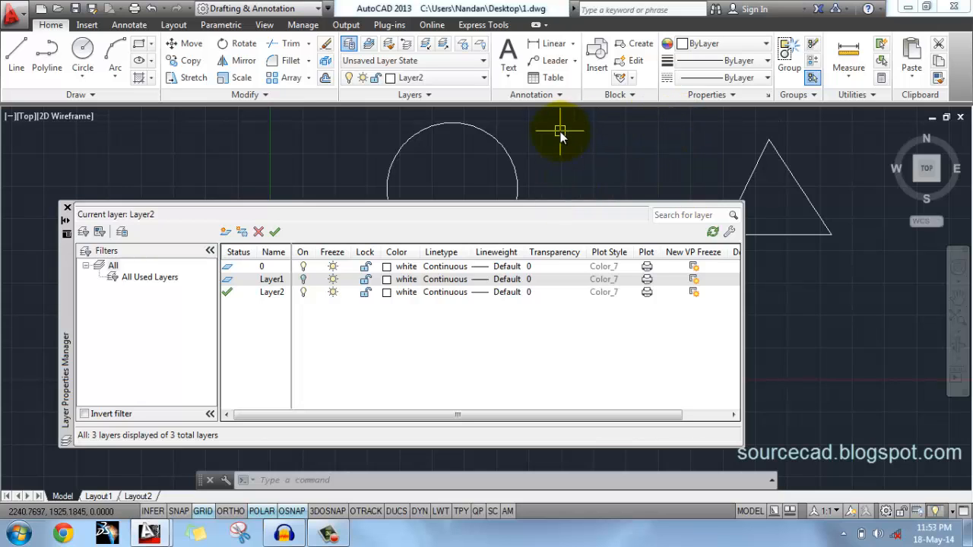
{"action": "left_click", "coordinate": [304, 280]}
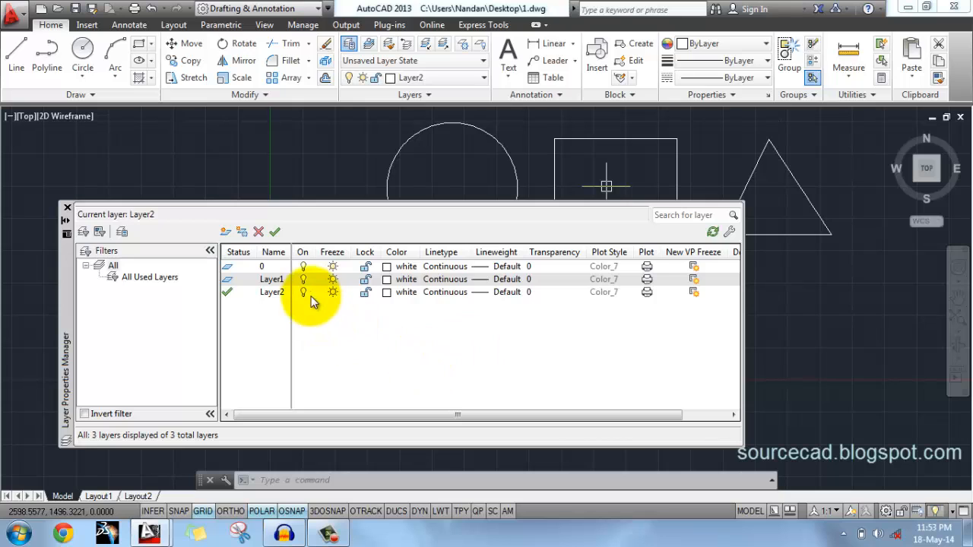
{"action": "left_click", "coordinate": [303, 269]}
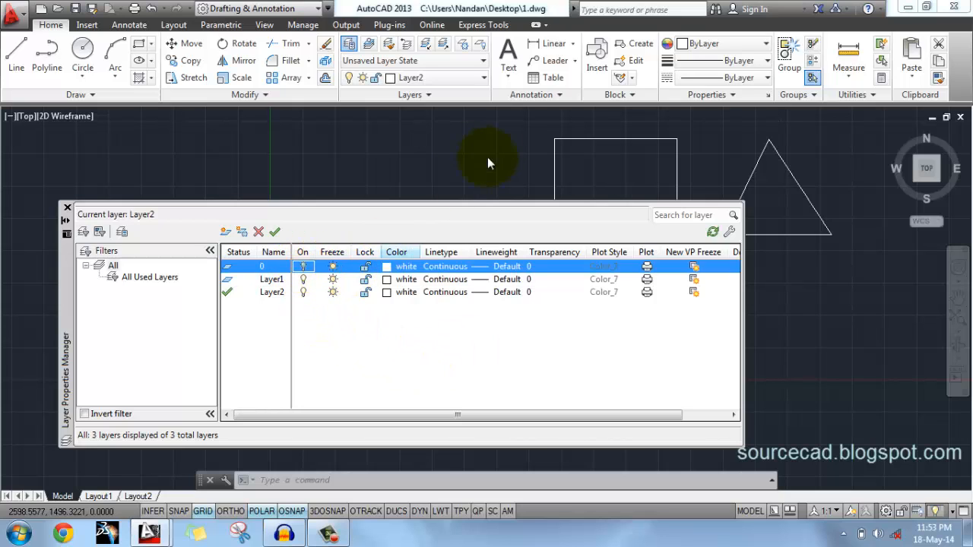
{"action": "left_click", "coordinate": [303, 266]}
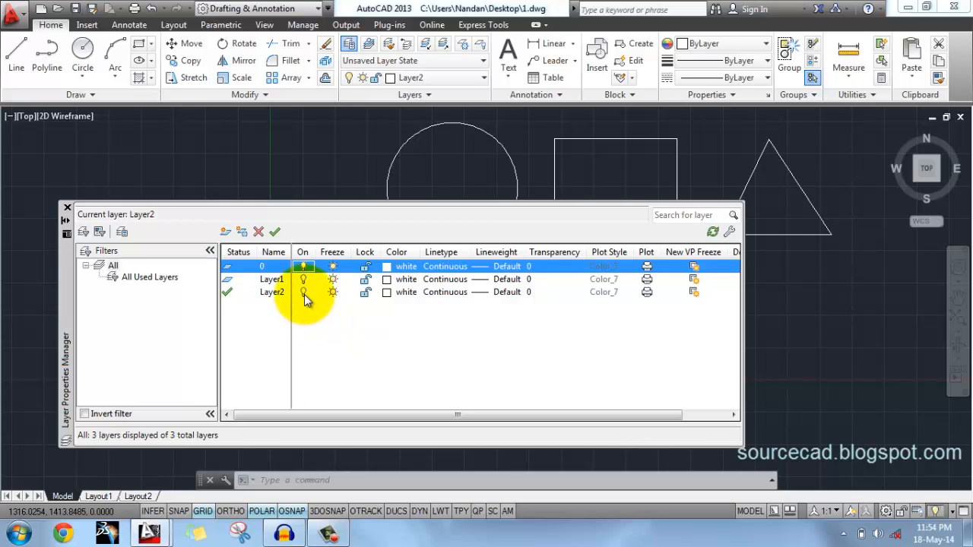
Step: Draw a three-point arc below the triangle while the current layer Layer2 is turned off, and turn Layer2 back on
{"action": "left_click", "coordinate": [304, 295]}
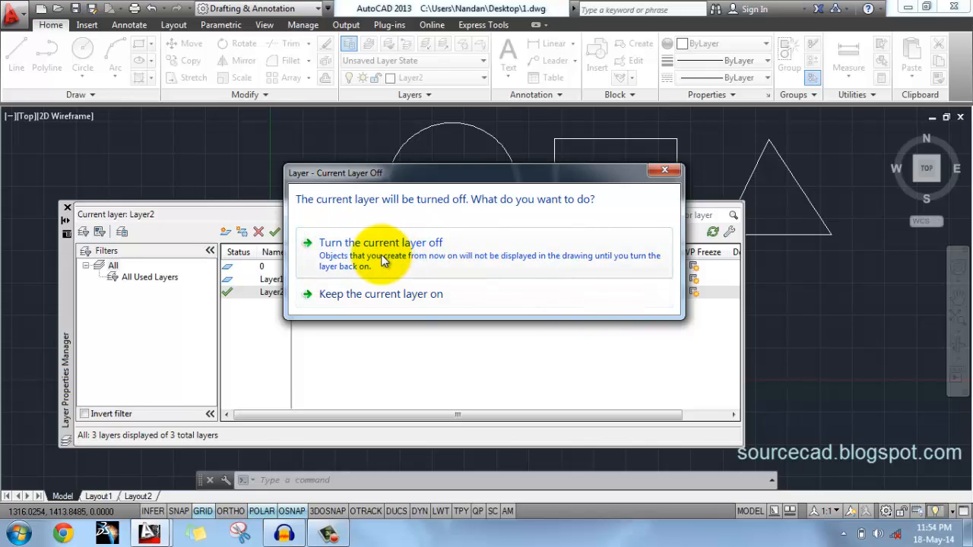
{"action": "left_click", "coordinate": [424, 248]}
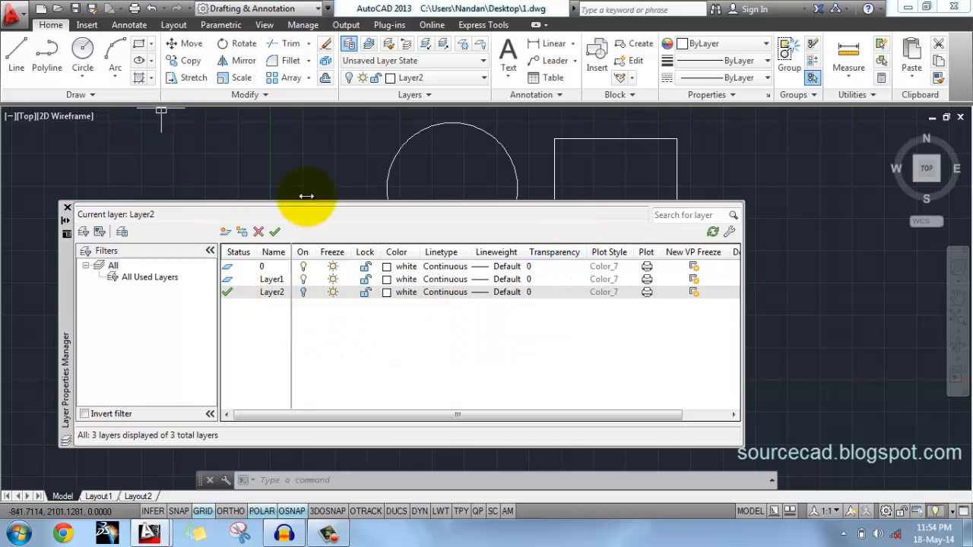
{"action": "left_click", "coordinate": [116, 50]}
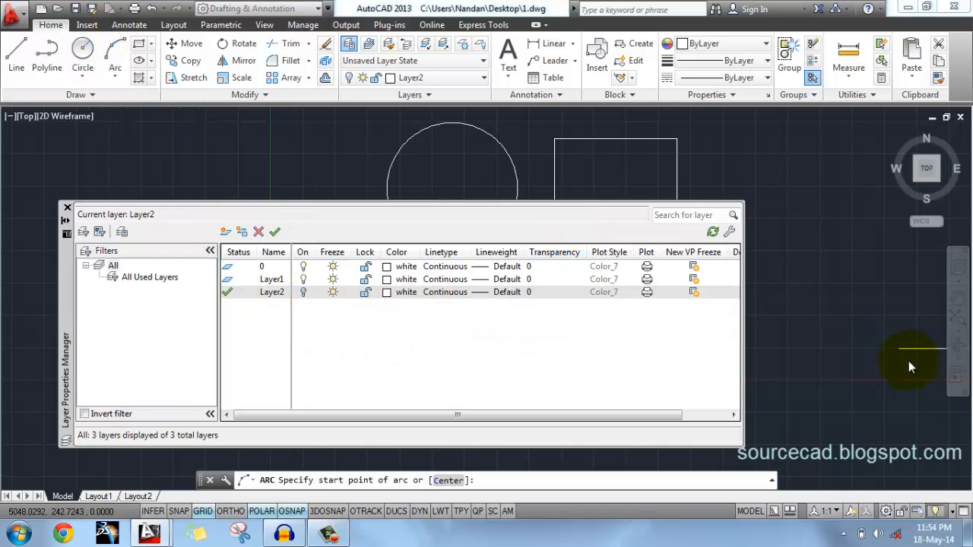
{"action": "left_click", "coordinate": [810, 350]}
{"action": "left_click", "coordinate": [860, 266]}
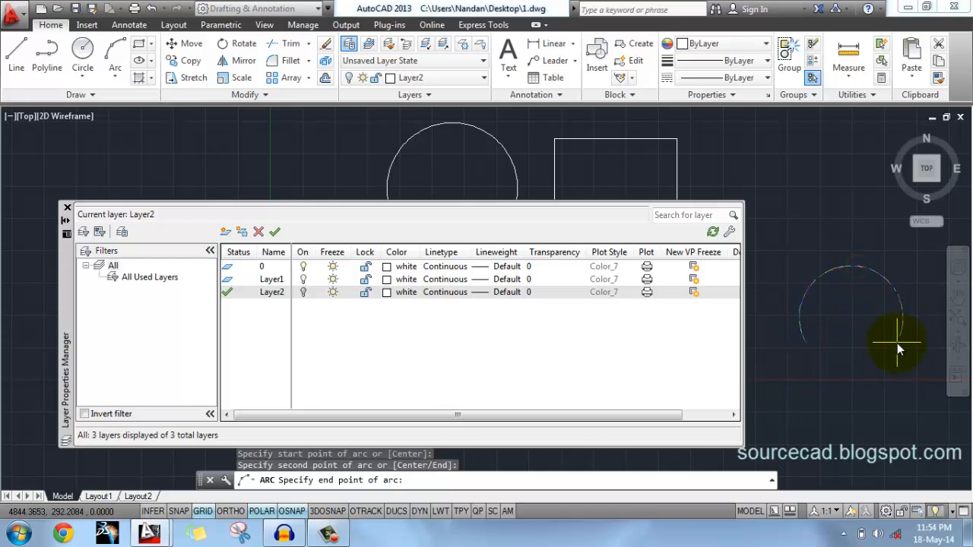
{"action": "left_click", "coordinate": [897, 343]}
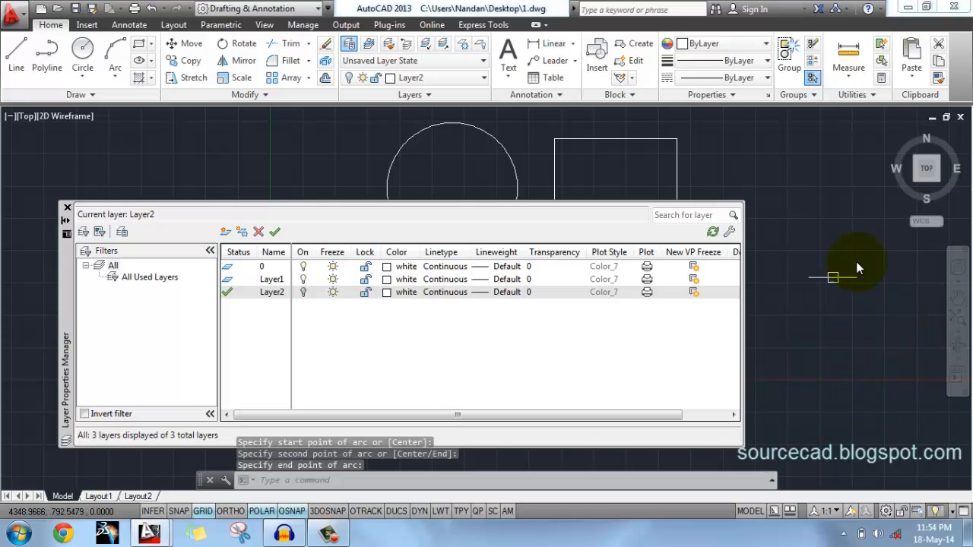
{"action": "left_click", "coordinate": [304, 293]}
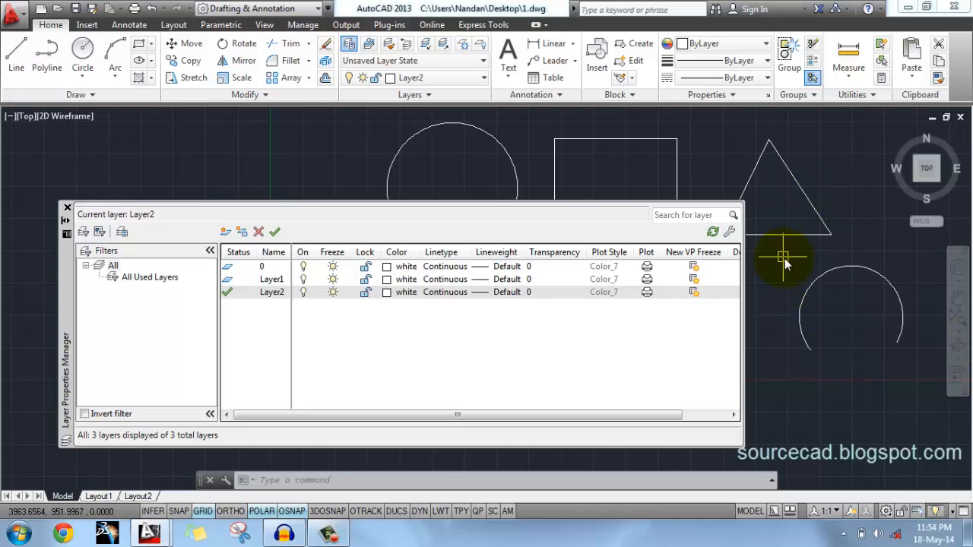
Step: Freeze and thaw layer 0, and do the same with Layer1, to check which shape each controls
{"action": "left_click", "coordinate": [334, 269]}
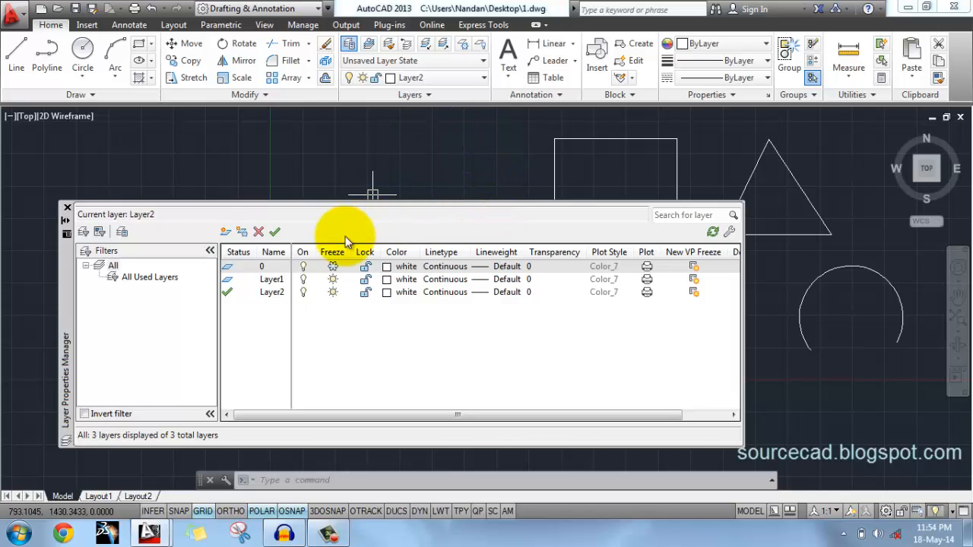
{"action": "left_click", "coordinate": [333, 266]}
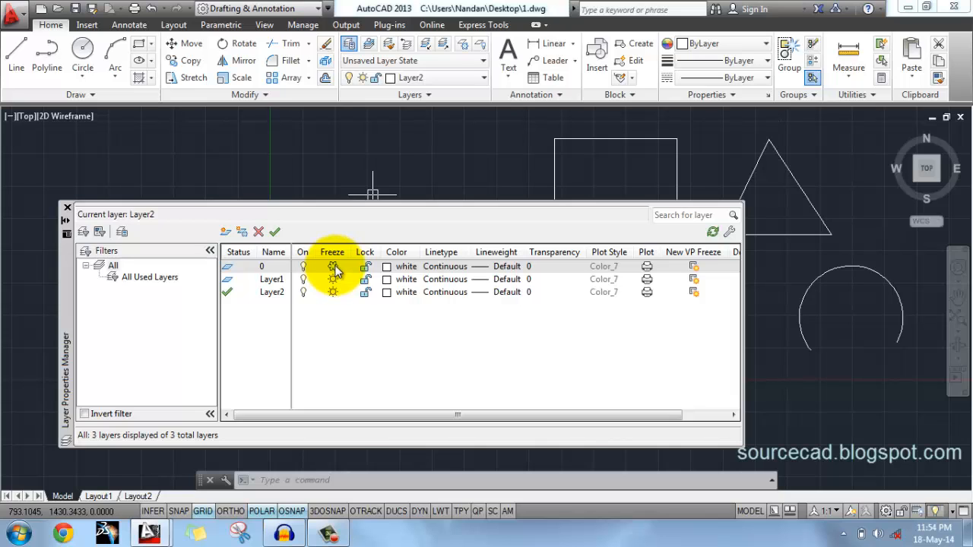
{"action": "left_click", "coordinate": [333, 267]}
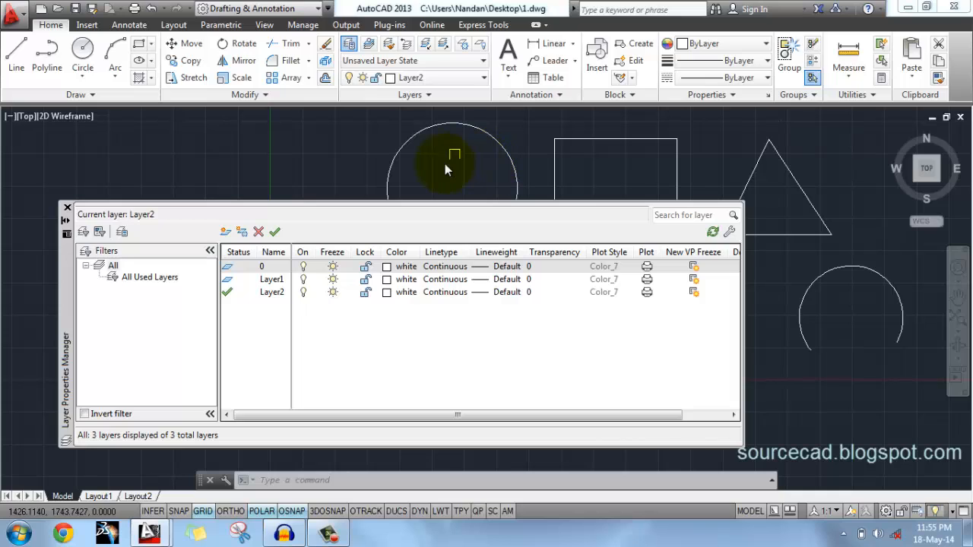
{"action": "left_click", "coordinate": [334, 280]}
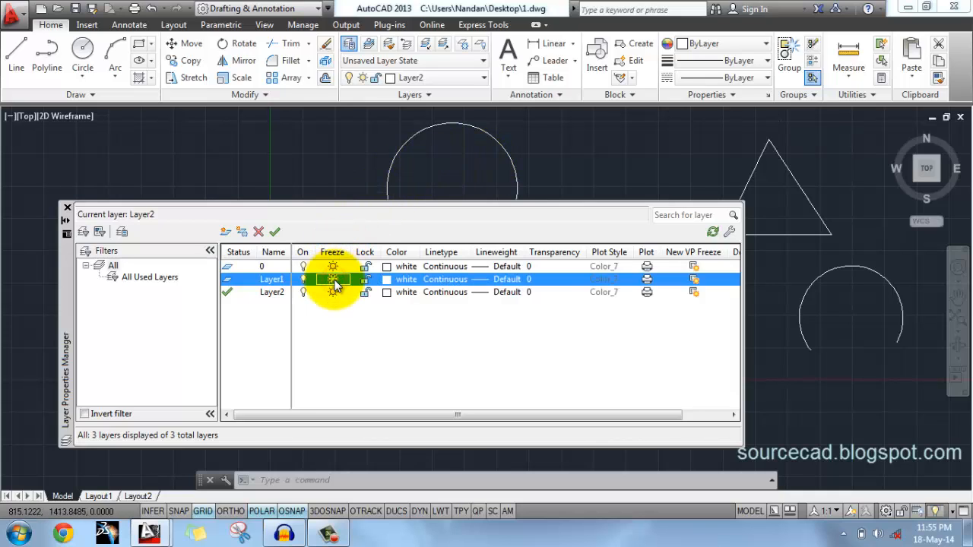
{"action": "left_click", "coordinate": [334, 280]}
Step: Lock Layer1 and try to select the rectangle drawn on it for editing
{"action": "left_click", "coordinate": [365, 279]}
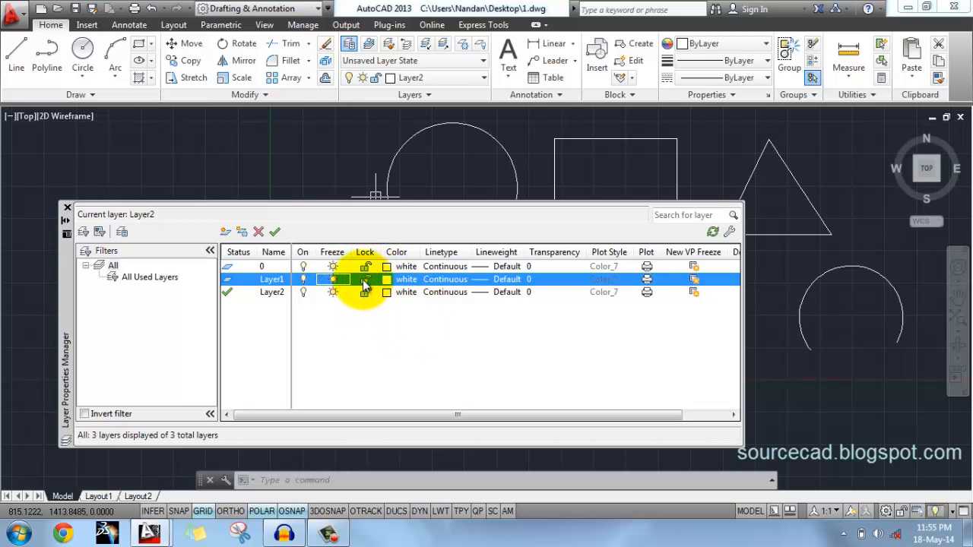
{"action": "left_click", "coordinate": [623, 140]}
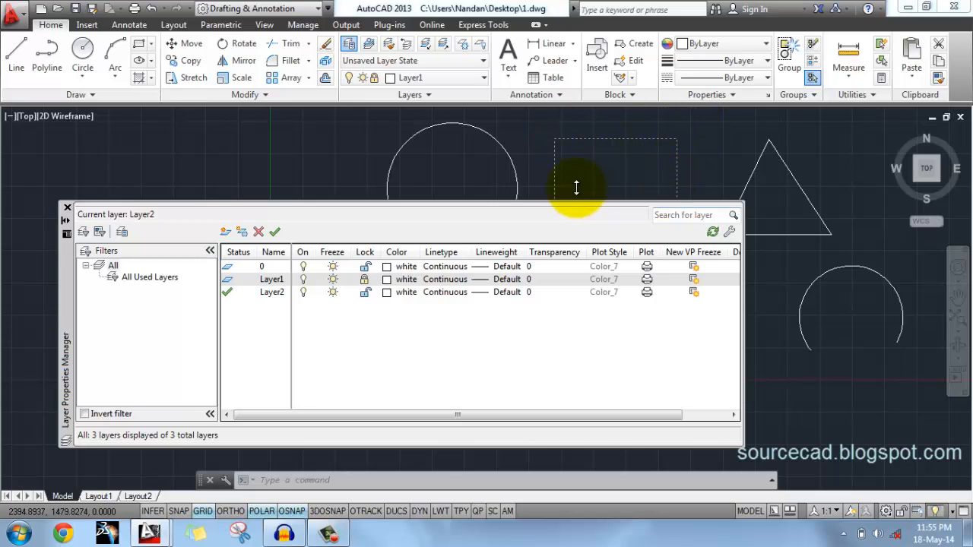
{"action": "left_click", "coordinate": [366, 278]}
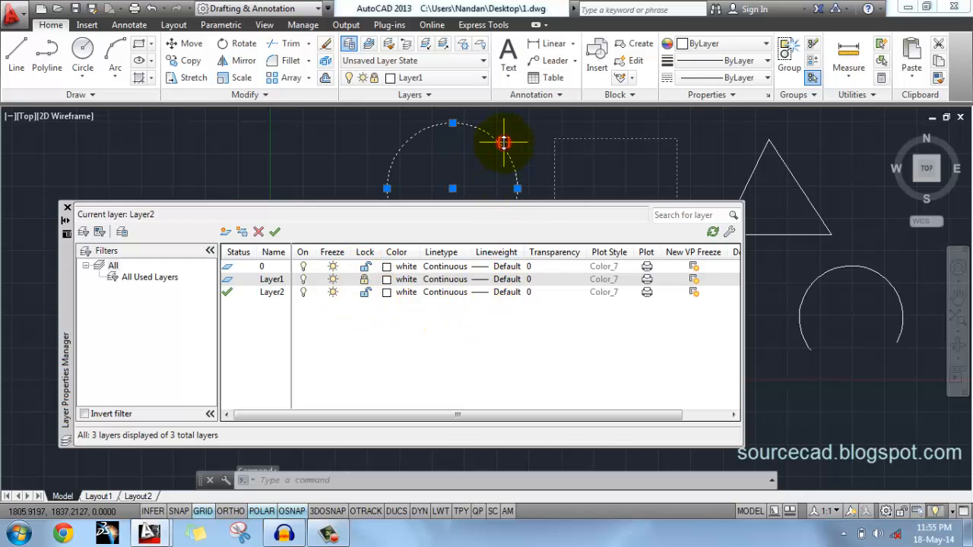
Step: Shrink the circle on layer 0 by its upper quadrant grip, and move the Layer Properties Manager lower to uncover the shapes
{"action": "left_click", "coordinate": [504, 143]}
{"action": "left_click", "coordinate": [452, 123]}
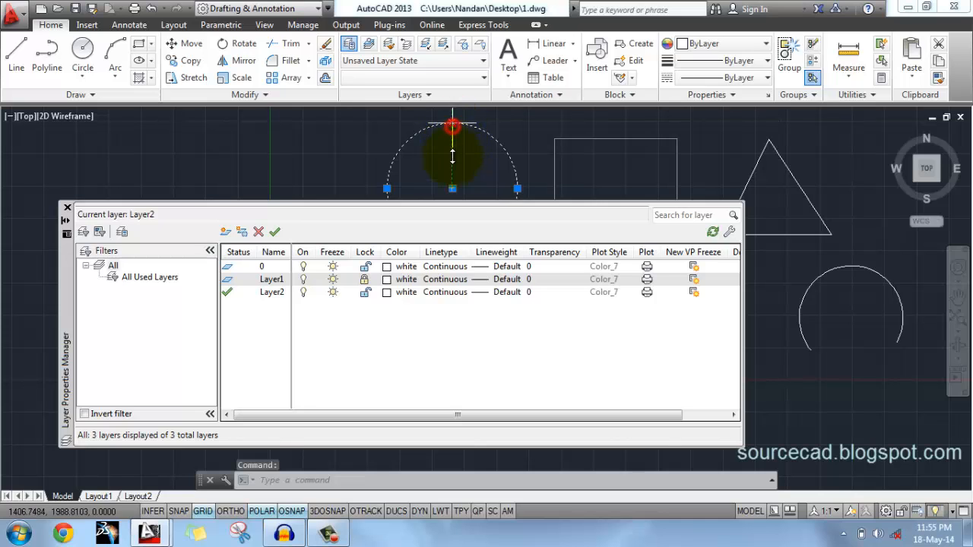
{"action": "left_click", "coordinate": [68, 255]}
{"action": "left_click_drag", "start_coordinate": [67, 279], "coordinate": [64, 288]}
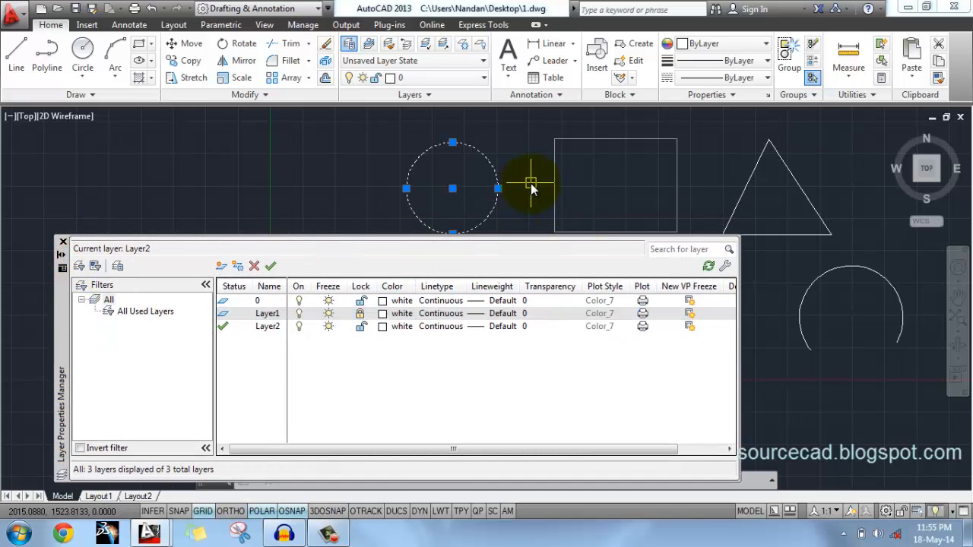
{"action": "key", "text": "Escape"}
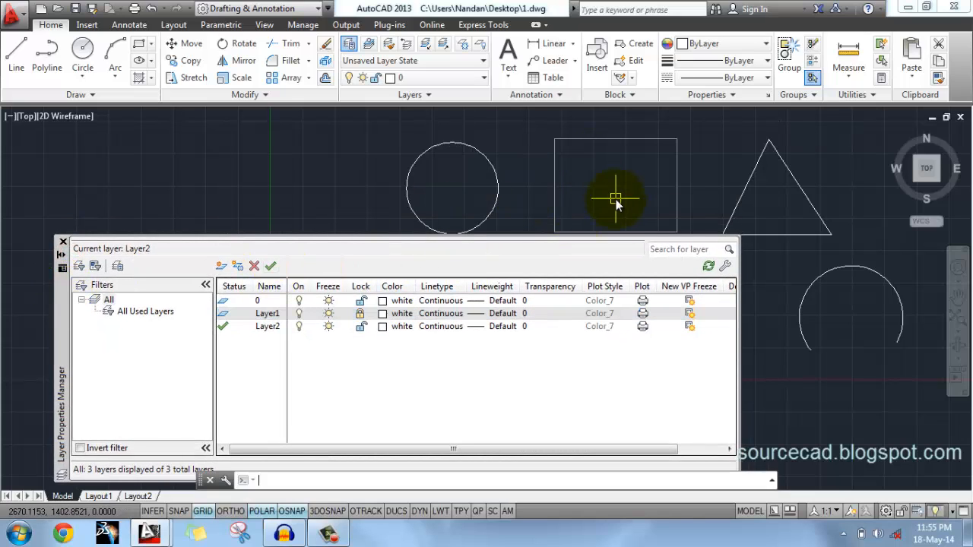
Step: Unlock Layer1 and stretch the rectangle's upper-right corner inward and down
{"action": "left_click", "coordinate": [360, 314]}
{"action": "left_click", "coordinate": [623, 141]}
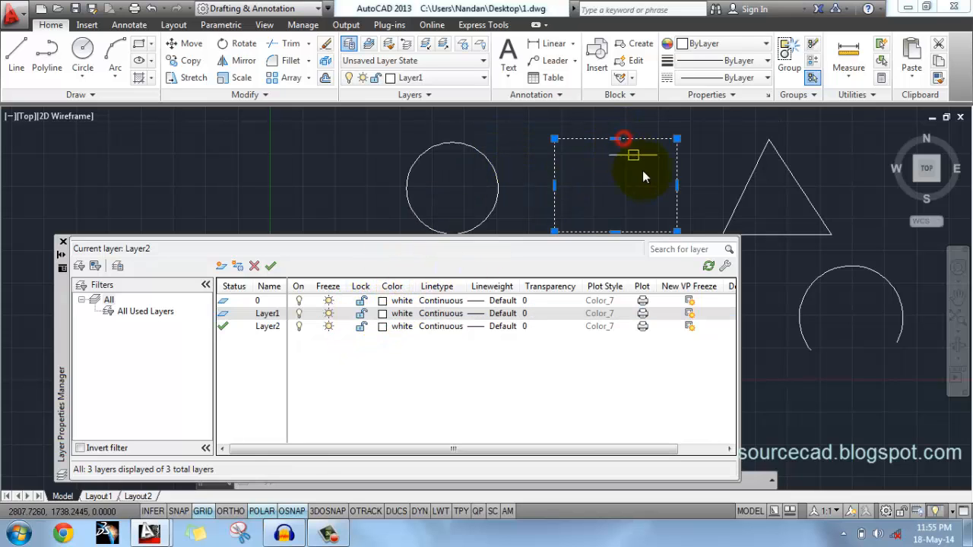
{"action": "left_click", "coordinate": [677, 139]}
{"action": "left_click", "coordinate": [648, 170]}
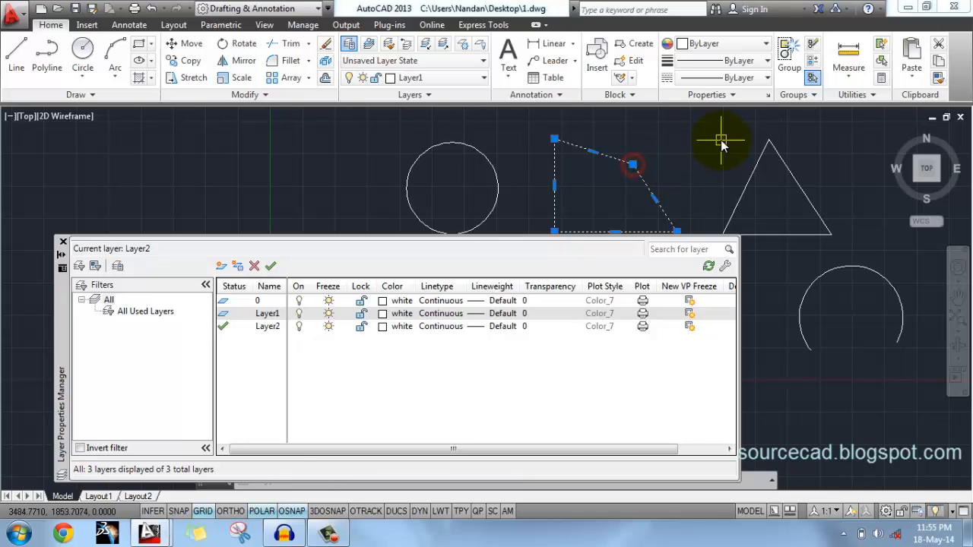
{"action": "key", "text": "Escape"}
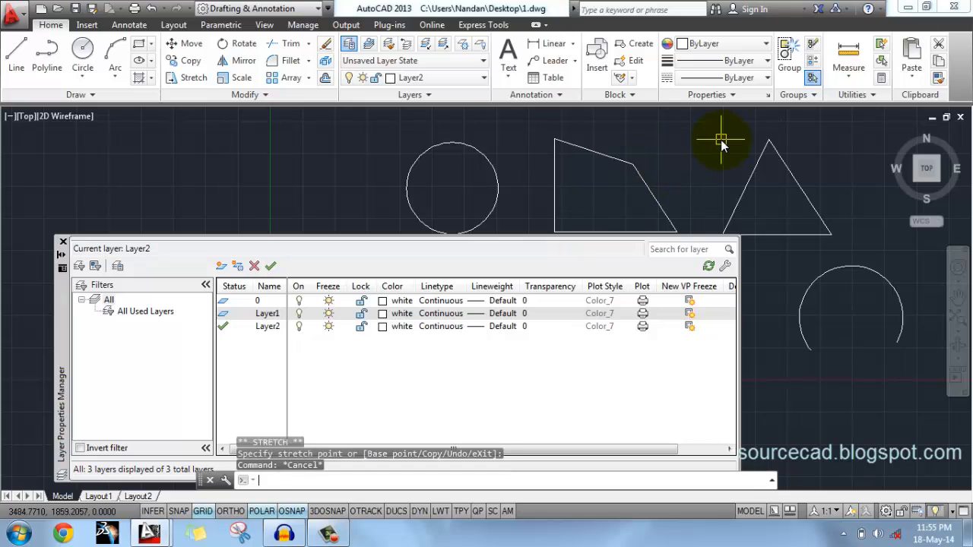
Step: Set the color of layer 0 to red from the index colors
{"action": "left_click", "coordinate": [386, 302]}
{"action": "left_click", "coordinate": [383, 301]}
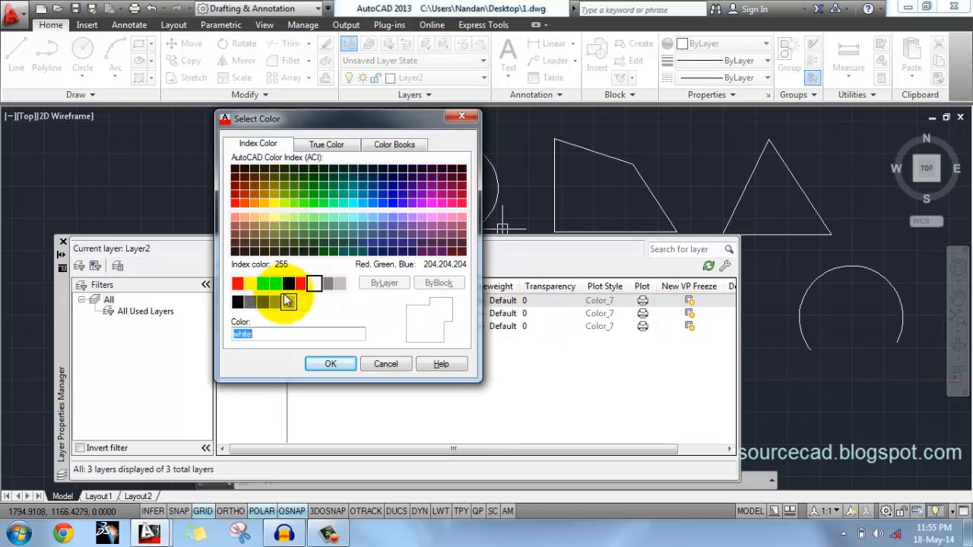
{"action": "left_click", "coordinate": [237, 284]}
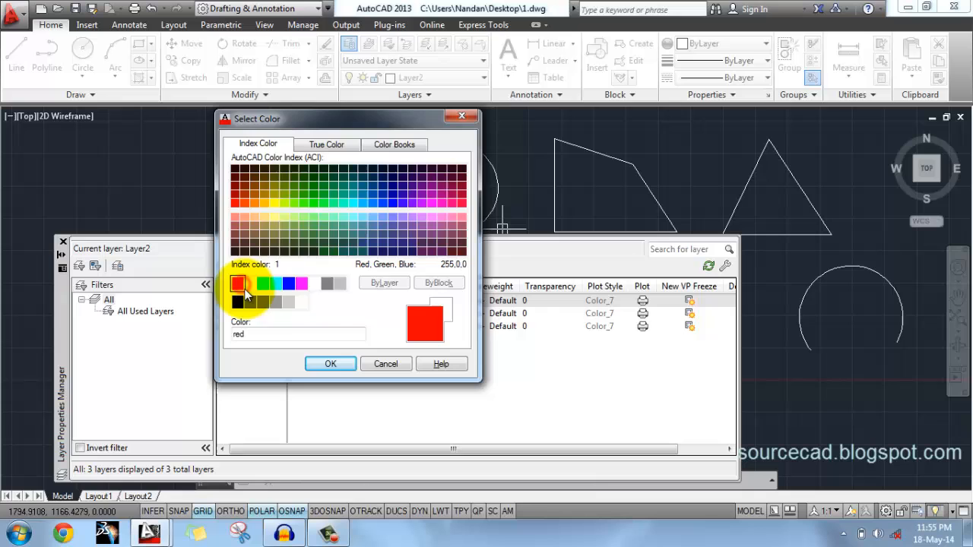
{"action": "left_click", "coordinate": [330, 364]}
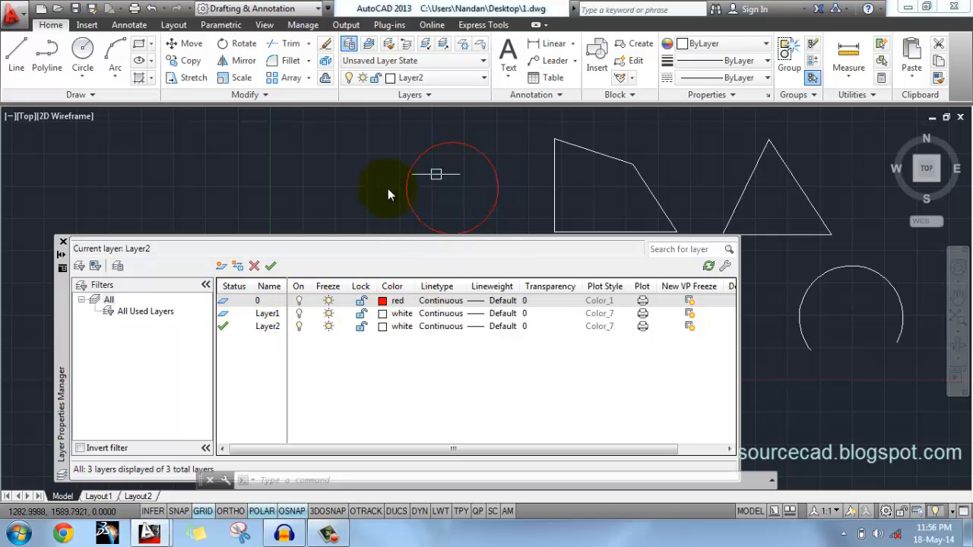
Step: Set the color of Layer2 to green
{"action": "left_click", "coordinate": [383, 335]}
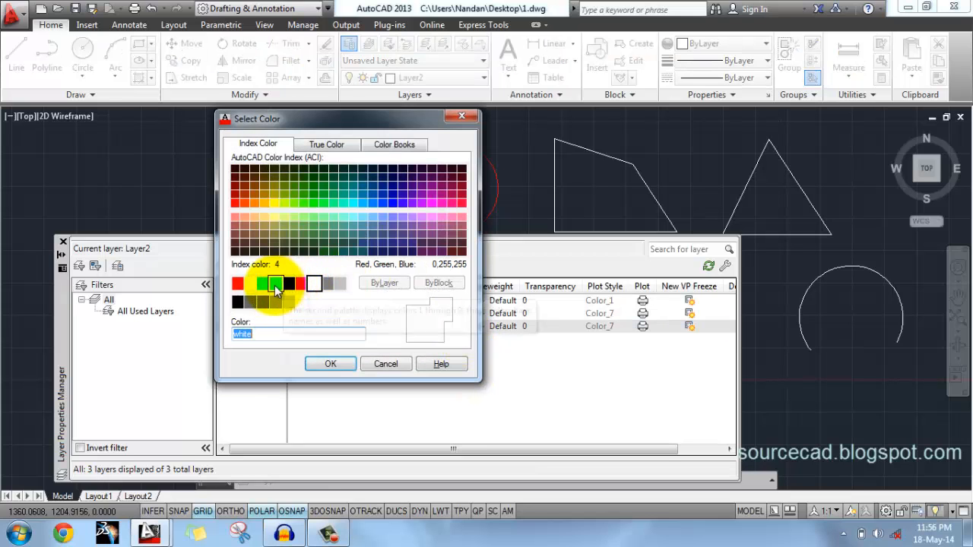
{"action": "left_click", "coordinate": [266, 285]}
{"action": "left_click", "coordinate": [330, 363]}
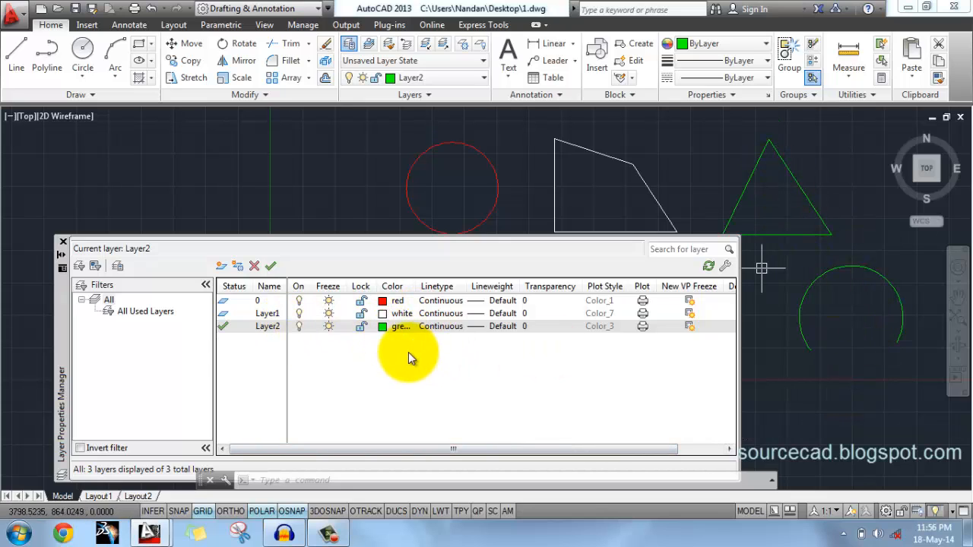
Step: Load the ACAD_ISO02W100 (ISO dash) linetype and assign it to layer 0
{"action": "left_click", "coordinate": [445, 303]}
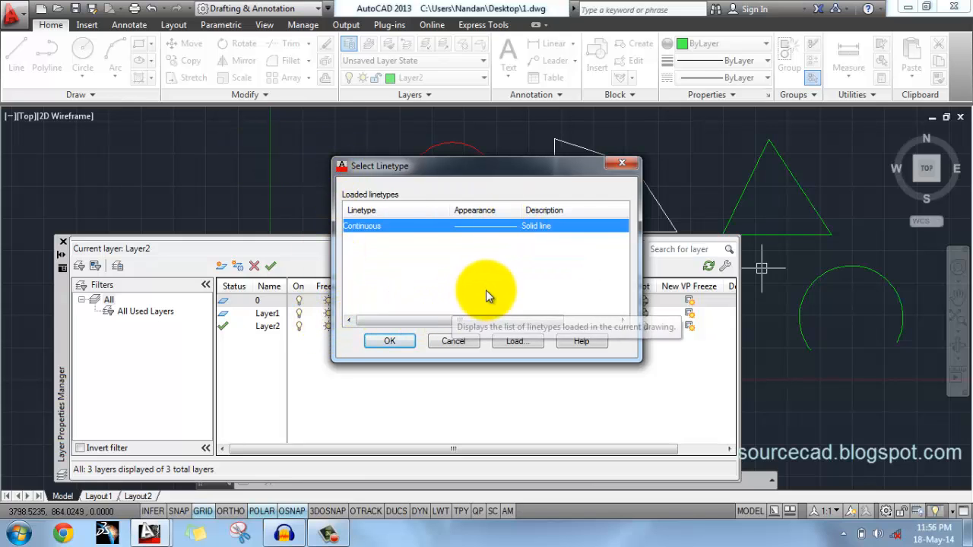
{"action": "left_click", "coordinate": [515, 341]}
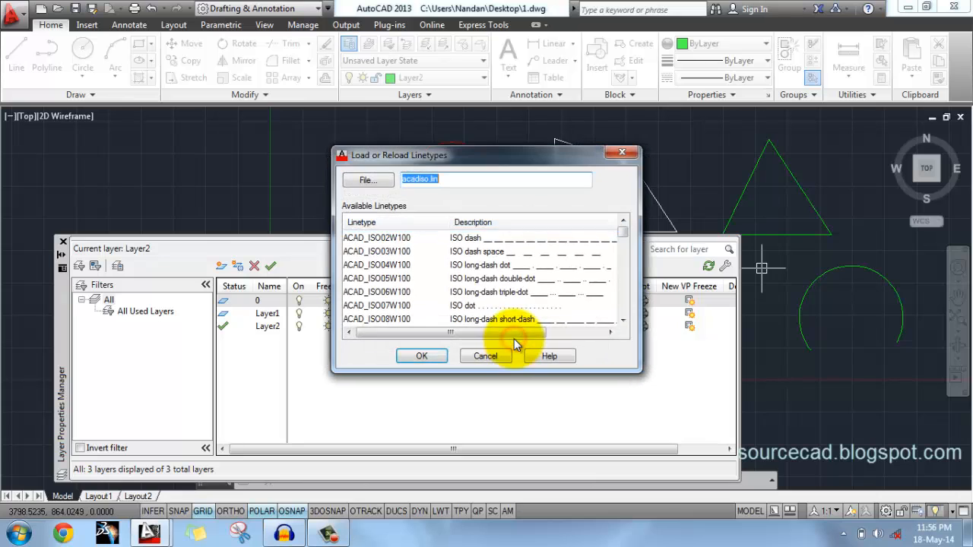
{"action": "left_click", "coordinate": [454, 238]}
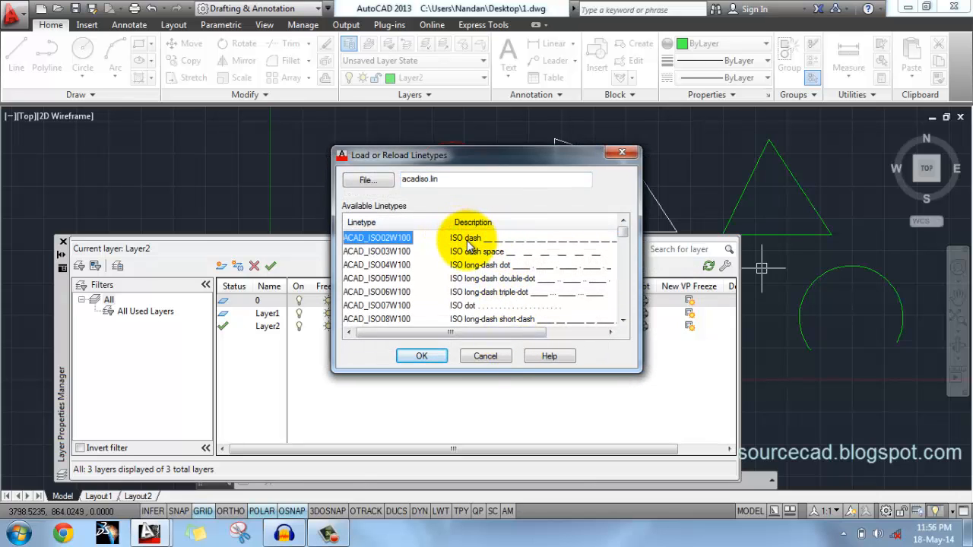
{"action": "left_click", "coordinate": [422, 356]}
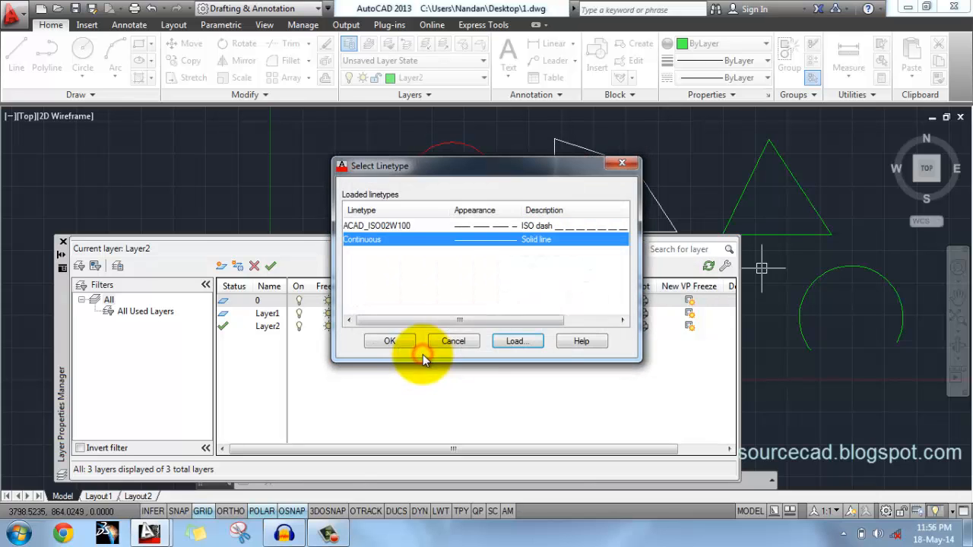
{"action": "left_click", "coordinate": [501, 226]}
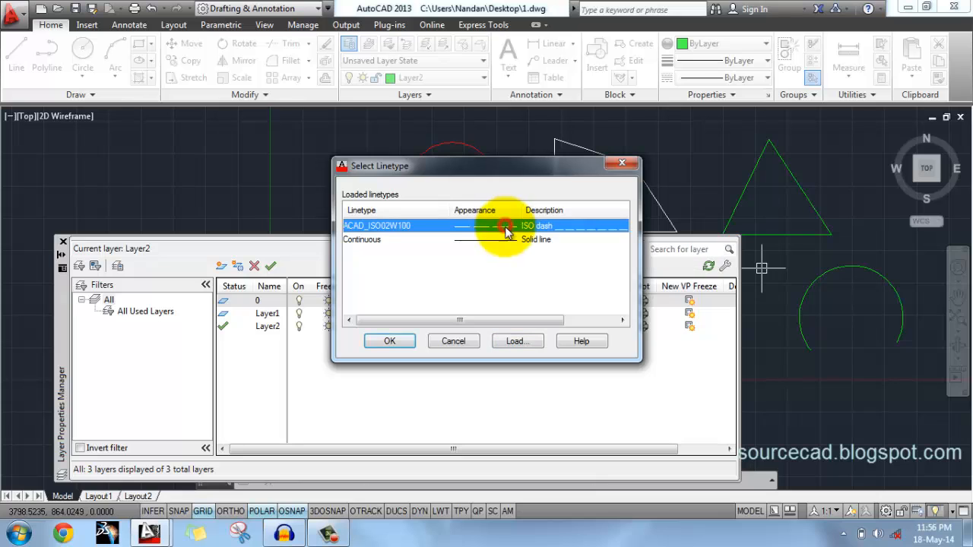
{"action": "left_click", "coordinate": [377, 346]}
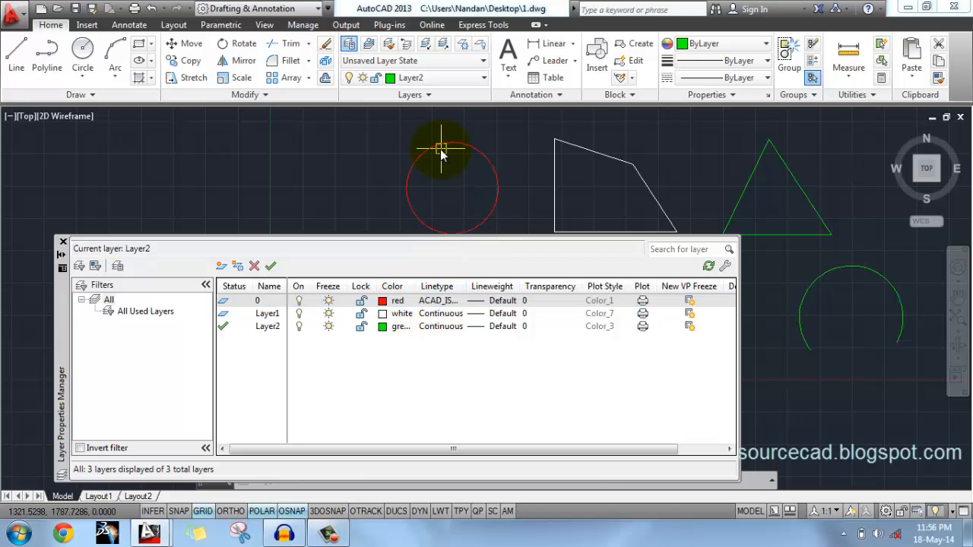
Step: Examine the circle's outline up close for its dash pattern, and view the loaded linetypes available for Layer1
{"action": "left_click", "coordinate": [439, 180]}
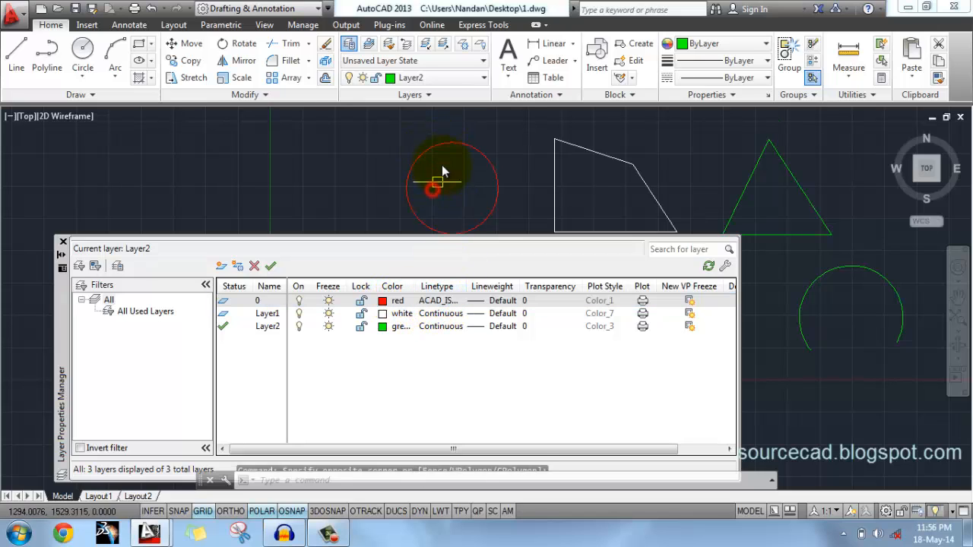
{"action": "scroll", "coordinate": [443, 144], "scroll_direction": "up", "scroll_amount": 5}
{"action": "scroll", "coordinate": [441, 143], "scroll_direction": "up", "scroll_amount": 5}
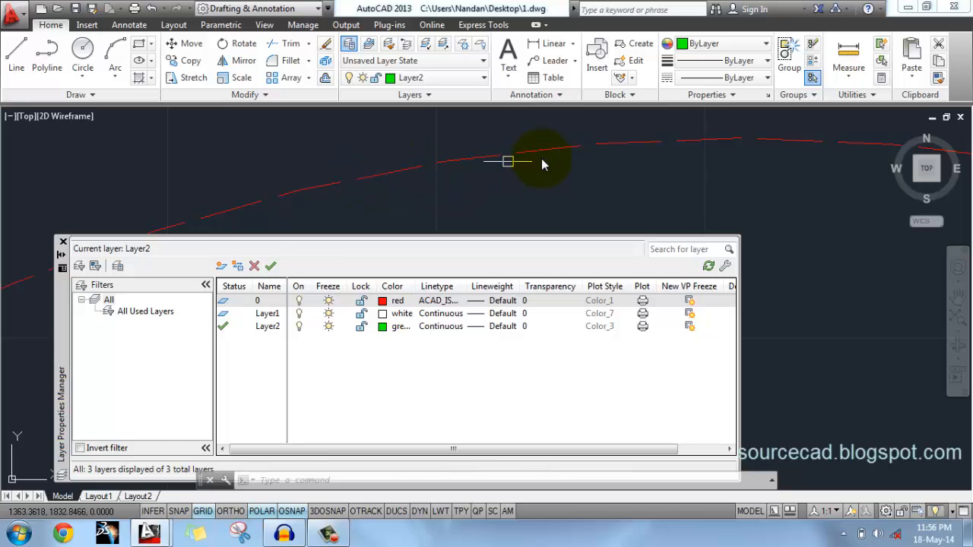
{"action": "scroll", "coordinate": [616, 148], "scroll_direction": "down", "scroll_amount": 8}
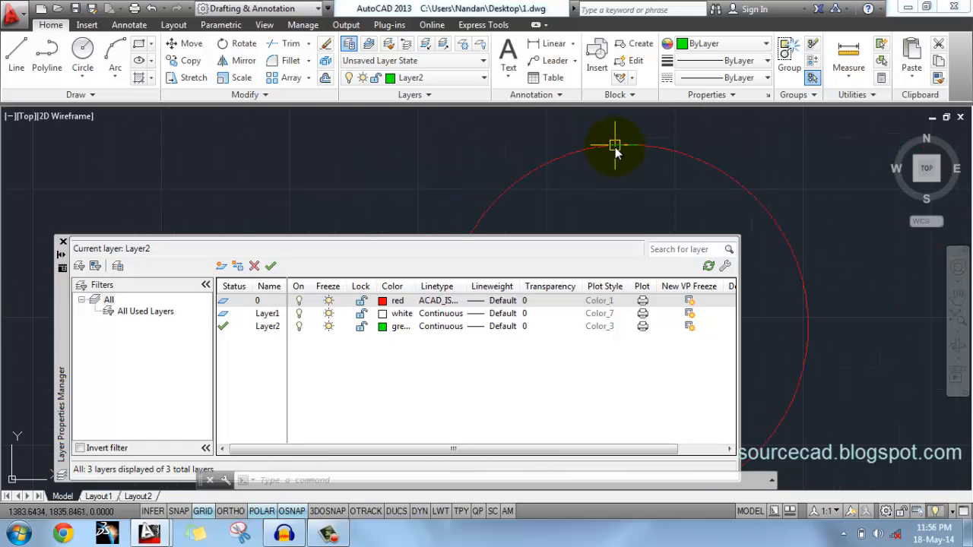
{"action": "middle_click_drag", "start_coordinate": [614, 202], "coordinate": [391, 174]}
{"action": "middle_click_drag", "start_coordinate": [487, 181], "coordinate": [352, 174]}
{"action": "left_click", "coordinate": [443, 314]}
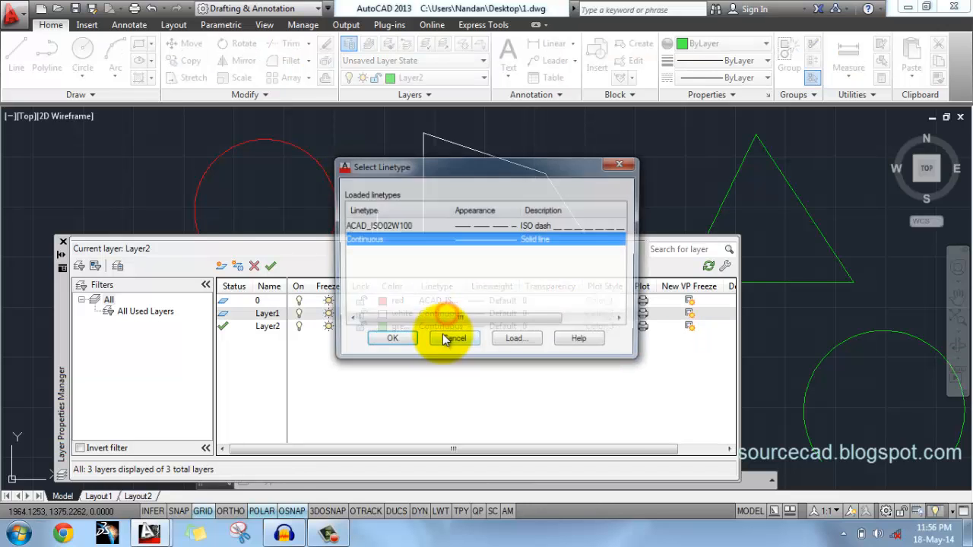
{"action": "left_click", "coordinate": [453, 341]}
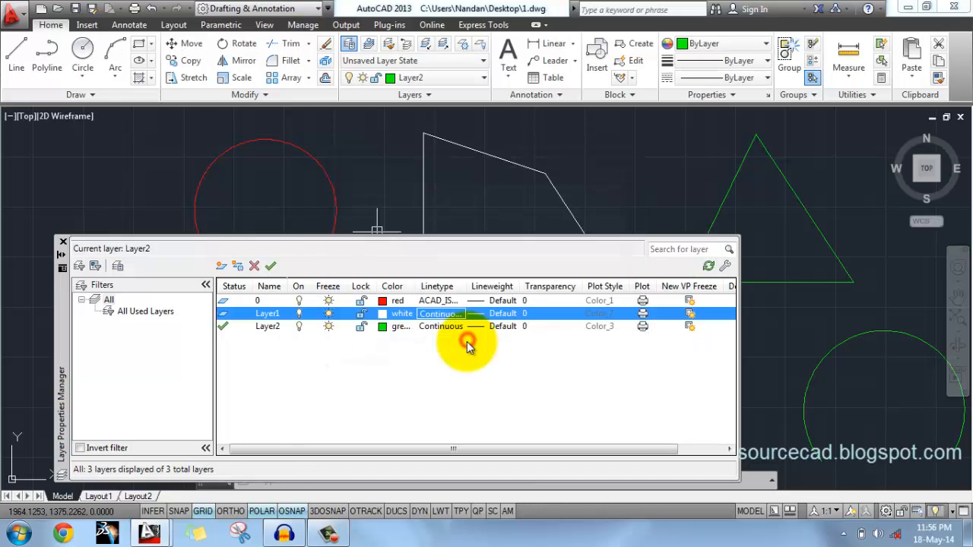
Step: Set the lineweight of layer 0 to 0.50 mm and turn on lineweight display in the drawing
{"action": "left_click", "coordinate": [494, 301]}
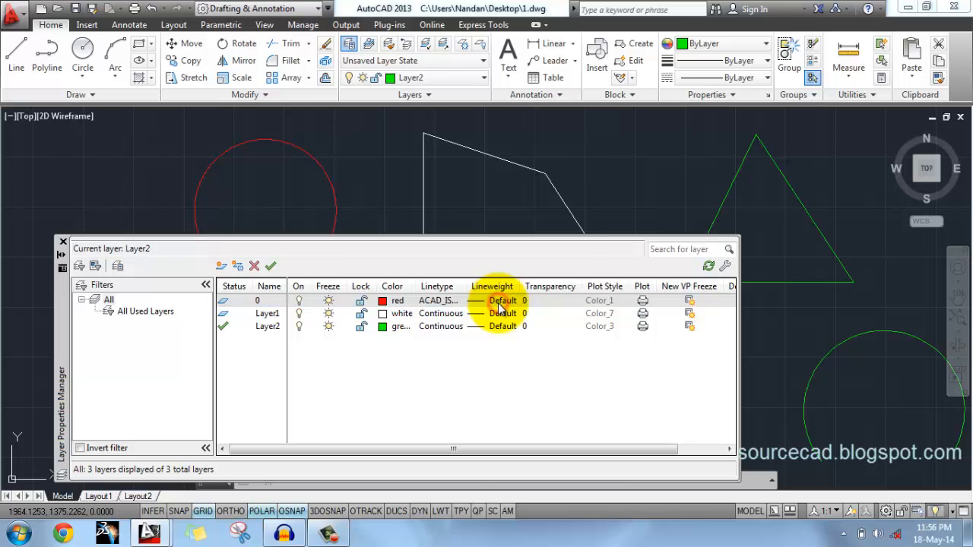
{"action": "left_click", "coordinate": [496, 302]}
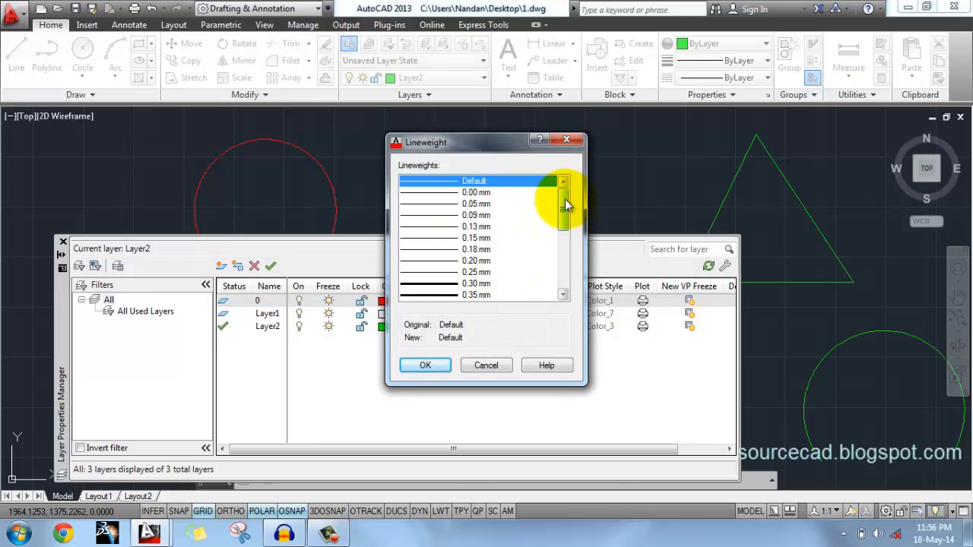
{"action": "left_click_drag", "start_coordinate": [564, 202], "coordinate": [563, 244]}
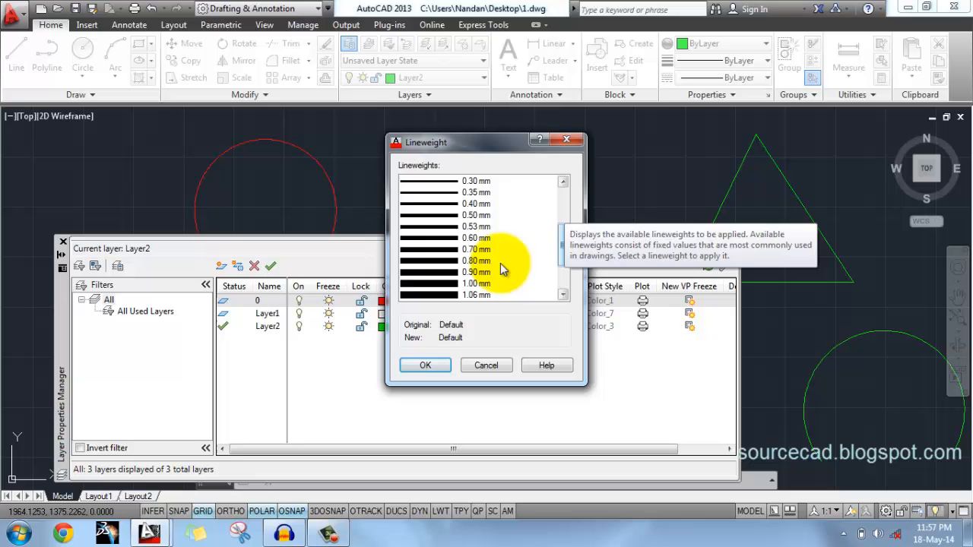
{"action": "left_click", "coordinate": [475, 215]}
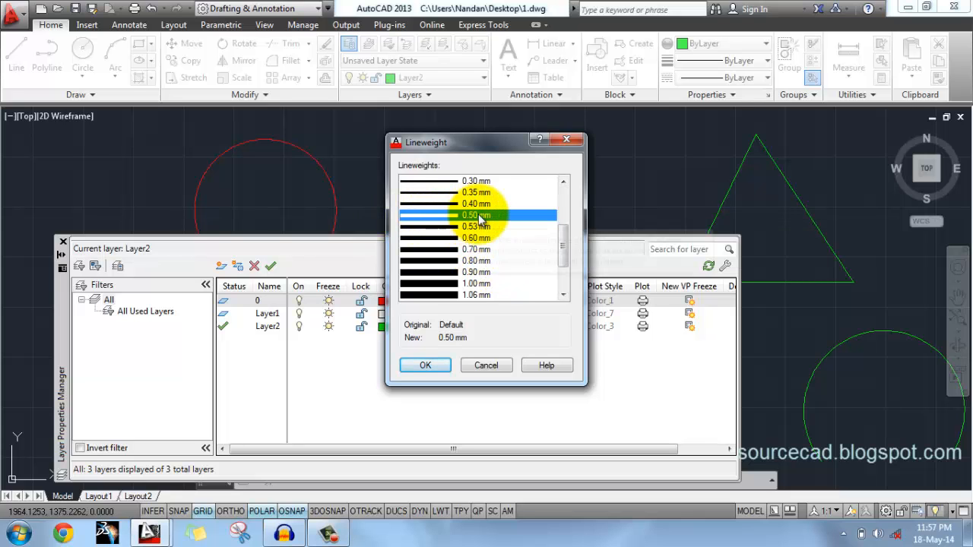
{"action": "left_click", "coordinate": [427, 365]}
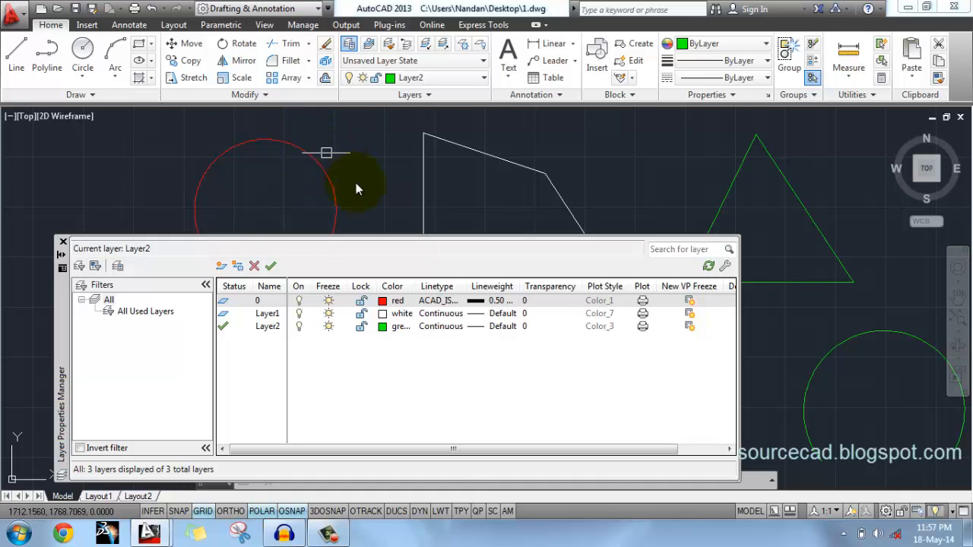
{"action": "left_click", "coordinate": [441, 511]}
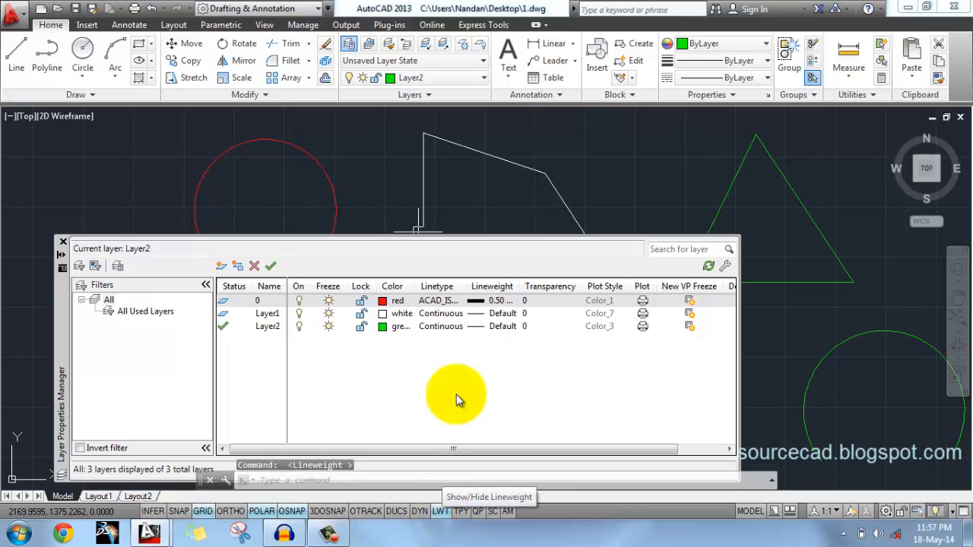
Step: Set the lineweight of layer 0 to 0.90 mm
{"action": "left_click", "coordinate": [300, 167]}
{"action": "left_click", "coordinate": [268, 196]}
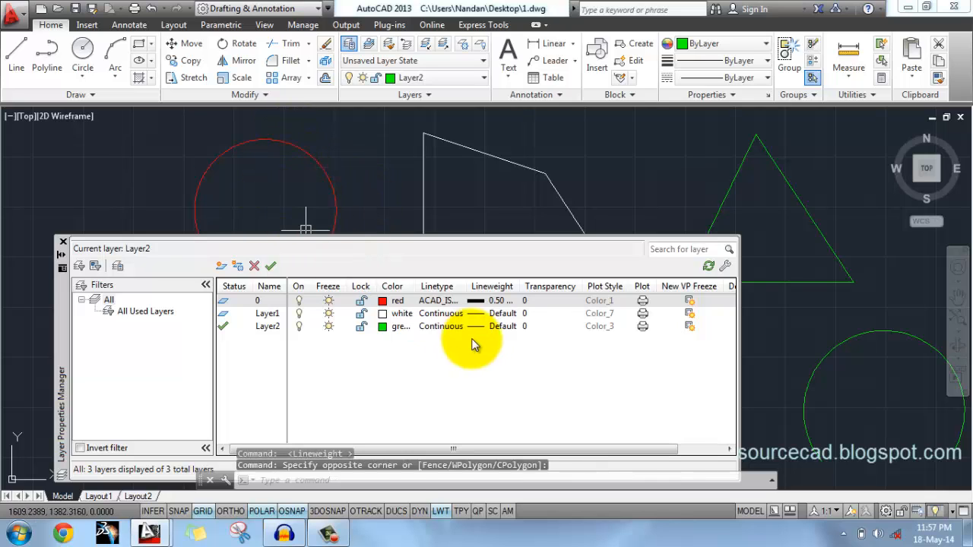
{"action": "left_click", "coordinate": [504, 301]}
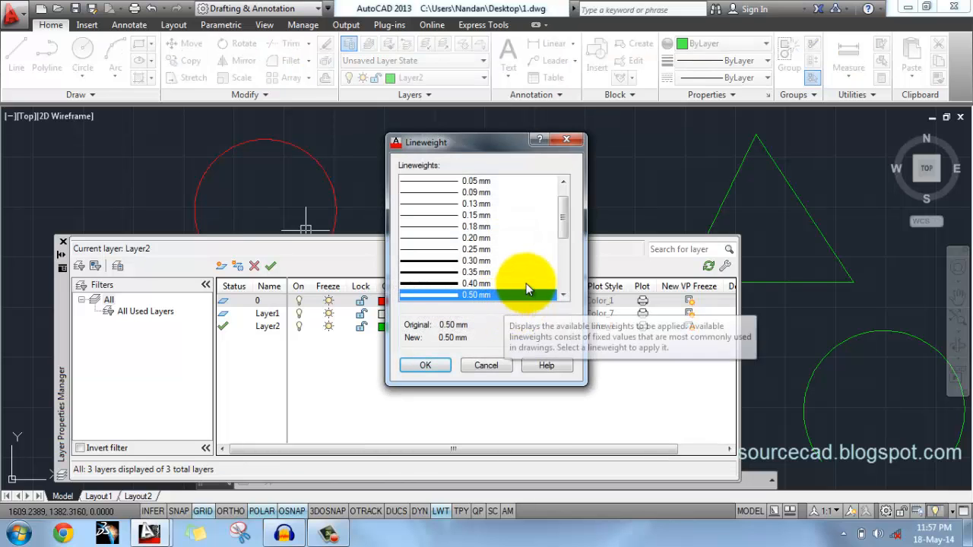
{"action": "left_click_drag", "start_coordinate": [565, 217], "coordinate": [566, 235]}
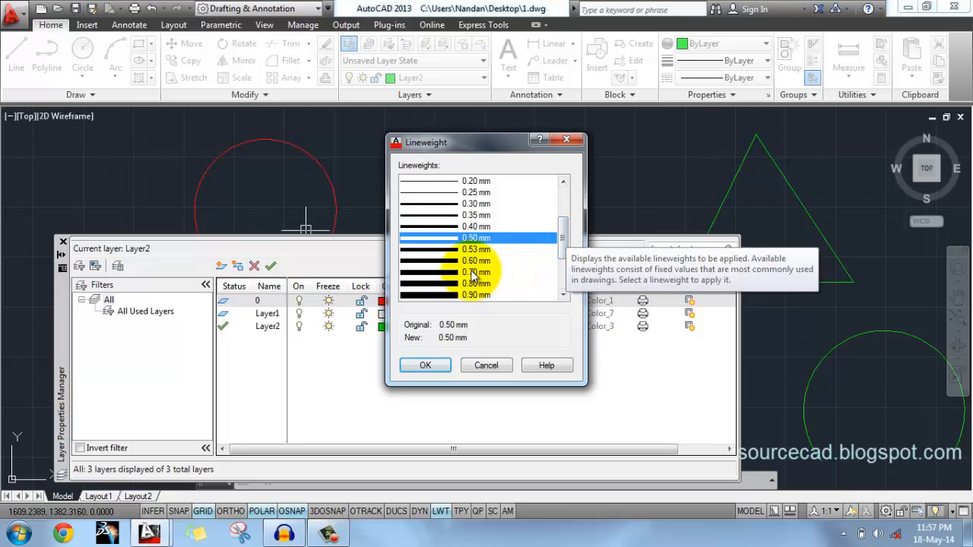
{"action": "left_click", "coordinate": [482, 295]}
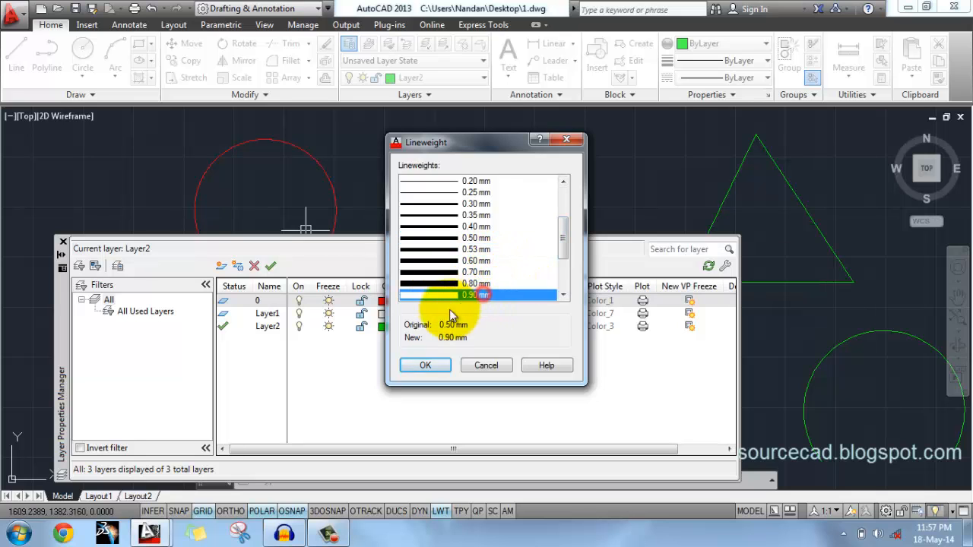
{"action": "left_click", "coordinate": [420, 367]}
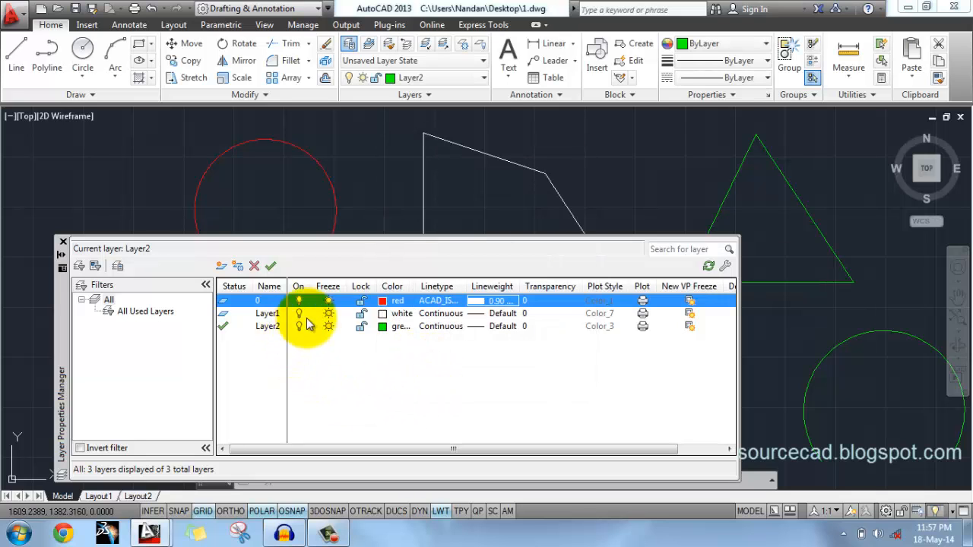
{"action": "left_click", "coordinate": [391, 168]}
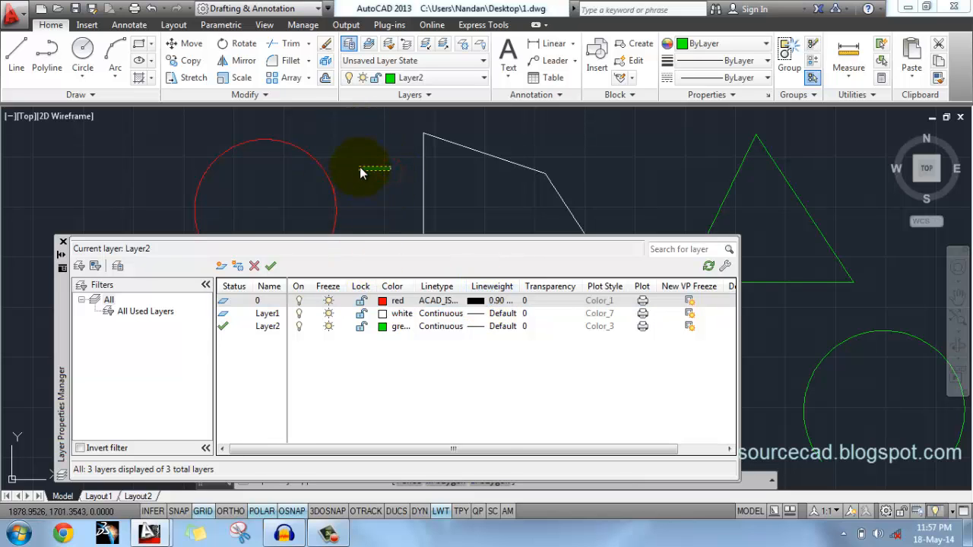
Step: Set the transparency of layer 0 to 60 and turn on transparency display in the drawing
{"action": "left_click", "coordinate": [539, 301]}
{"action": "left_click", "coordinate": [563, 264]}
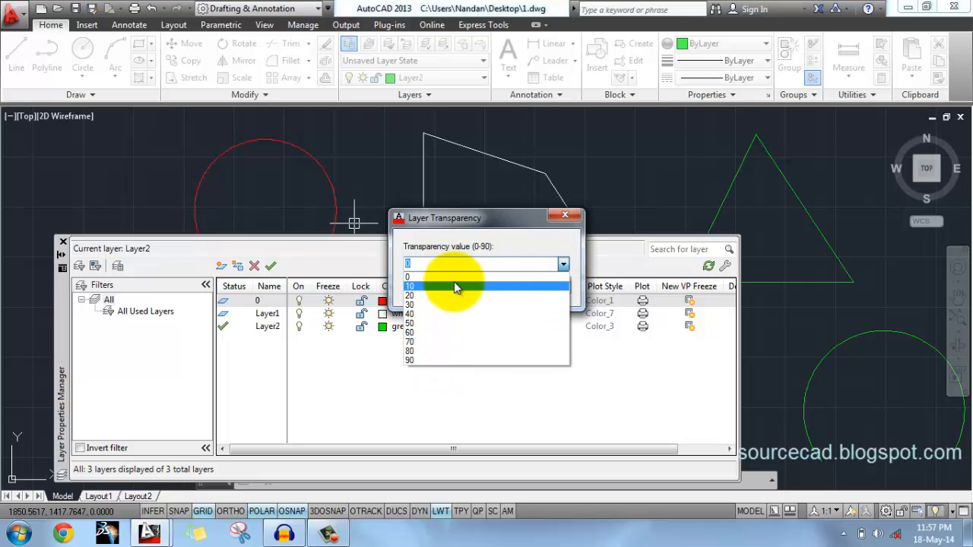
{"action": "left_click", "coordinate": [437, 335]}
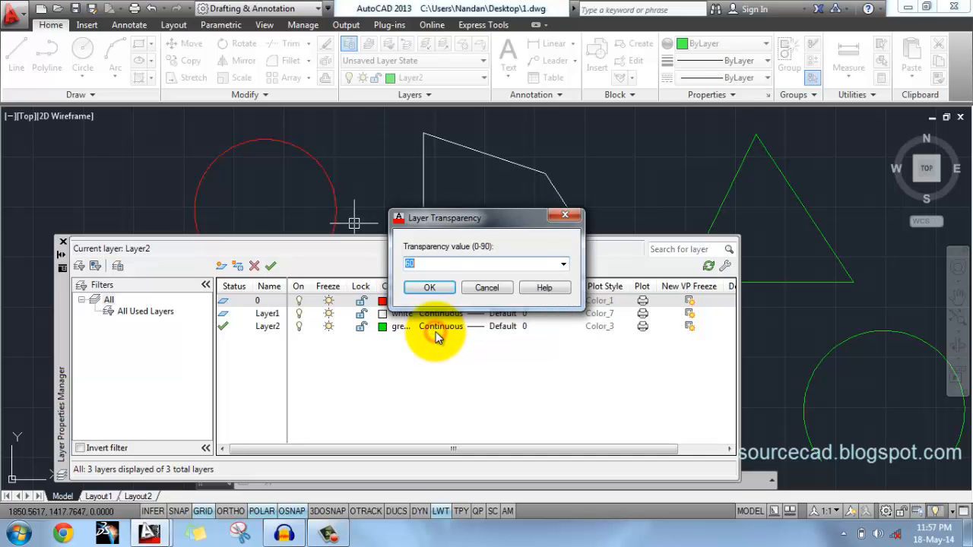
{"action": "left_click", "coordinate": [427, 289]}
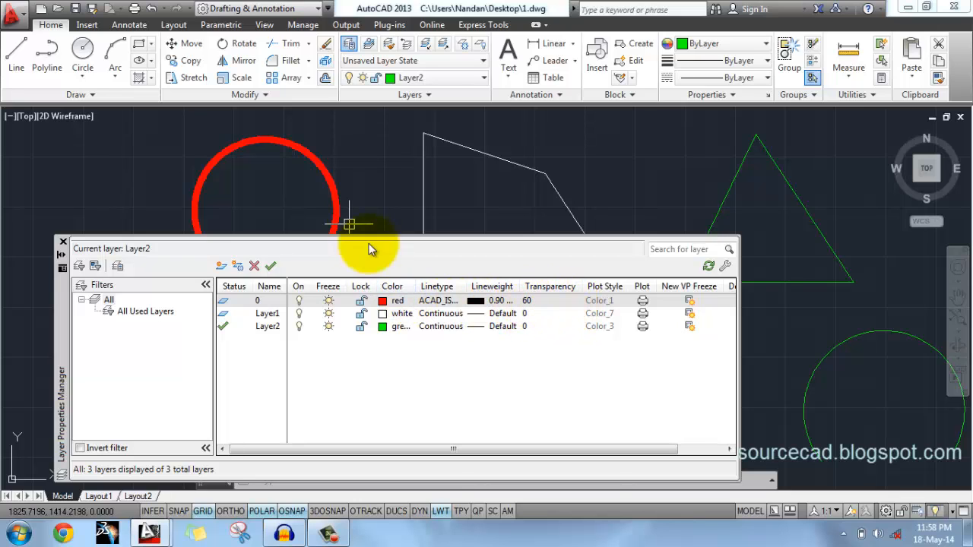
{"action": "left_click", "coordinate": [463, 511]}
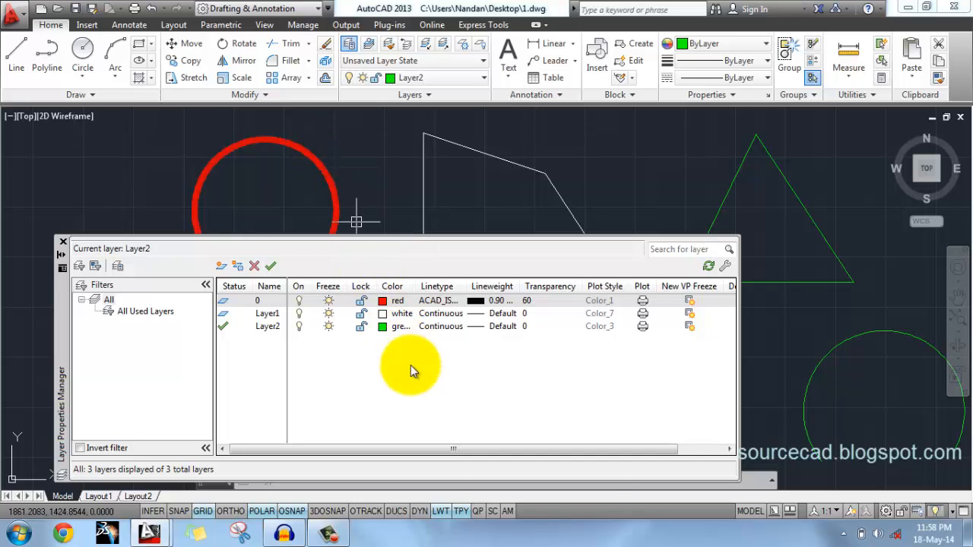
Step: Set the transparency of Layer1 to 80
{"action": "left_click", "coordinate": [529, 314]}
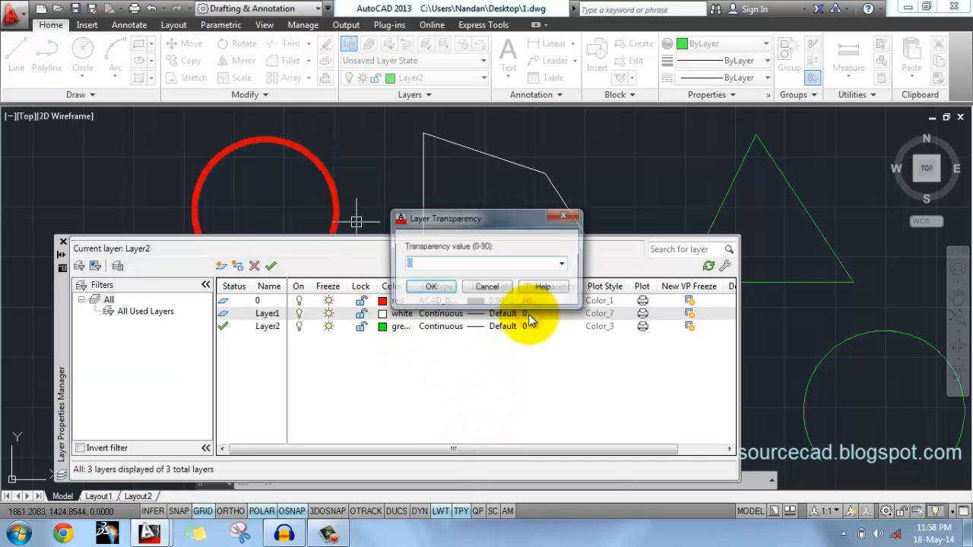
{"action": "left_click", "coordinate": [563, 264]}
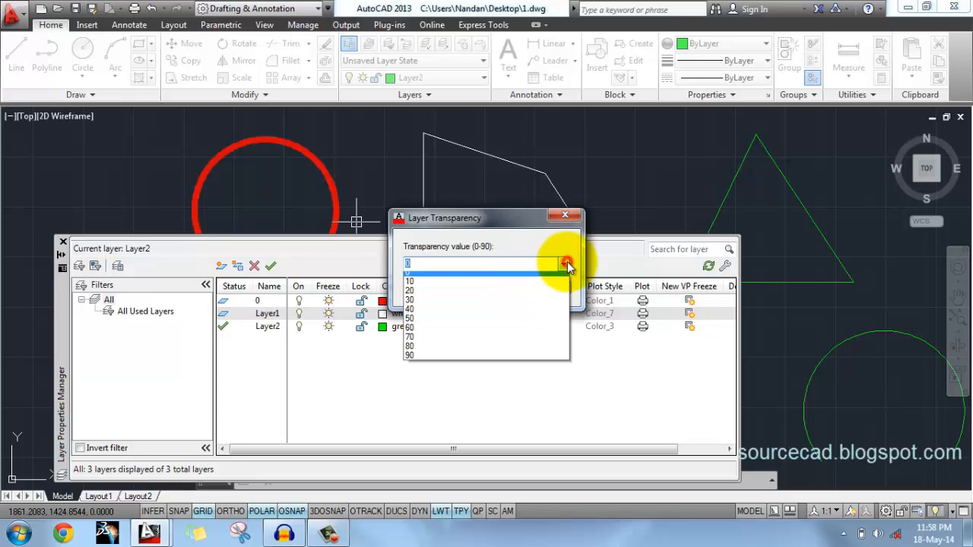
{"action": "left_click", "coordinate": [490, 355]}
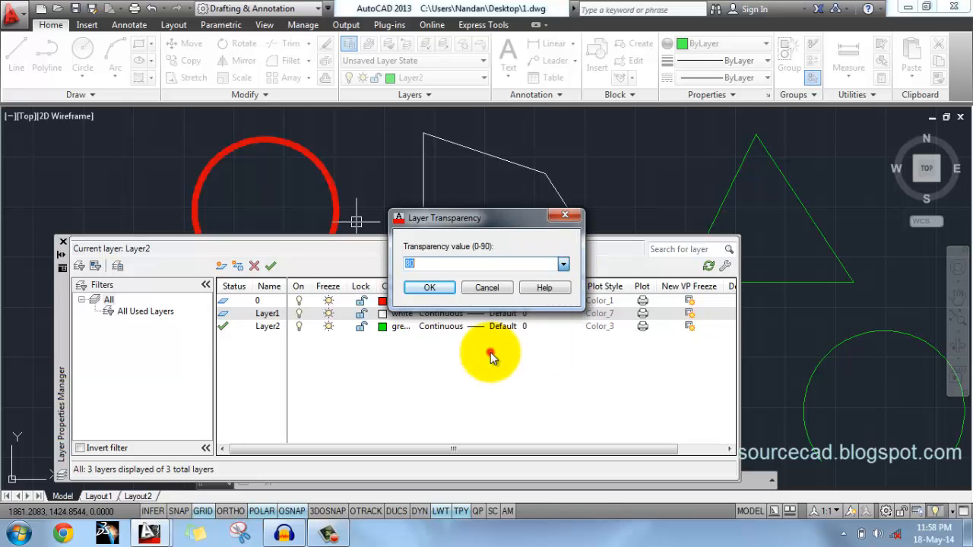
{"action": "left_click", "coordinate": [428, 289]}
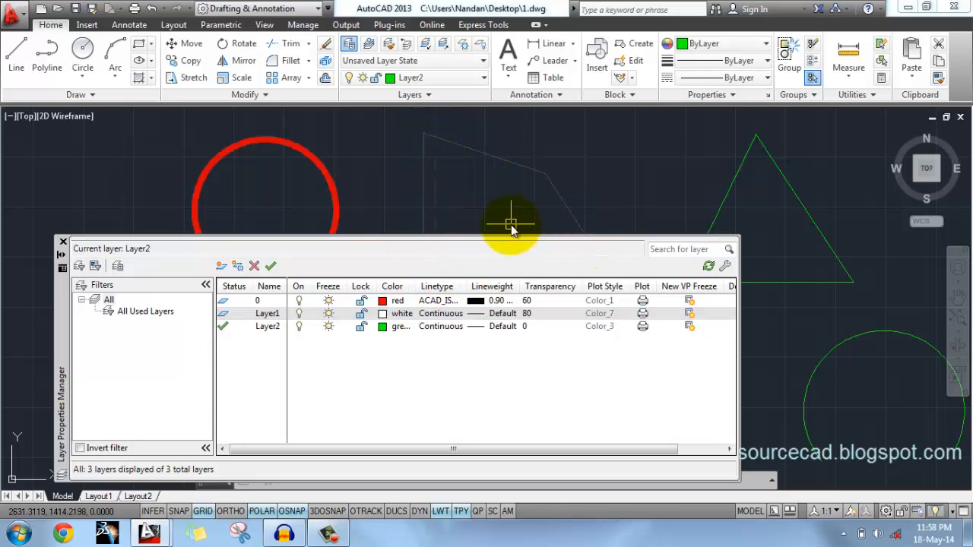
Step: Turn plotting of Layer1 off and on again, and switch its new-viewport freeze on and back off
{"action": "left_click", "coordinate": [643, 314]}
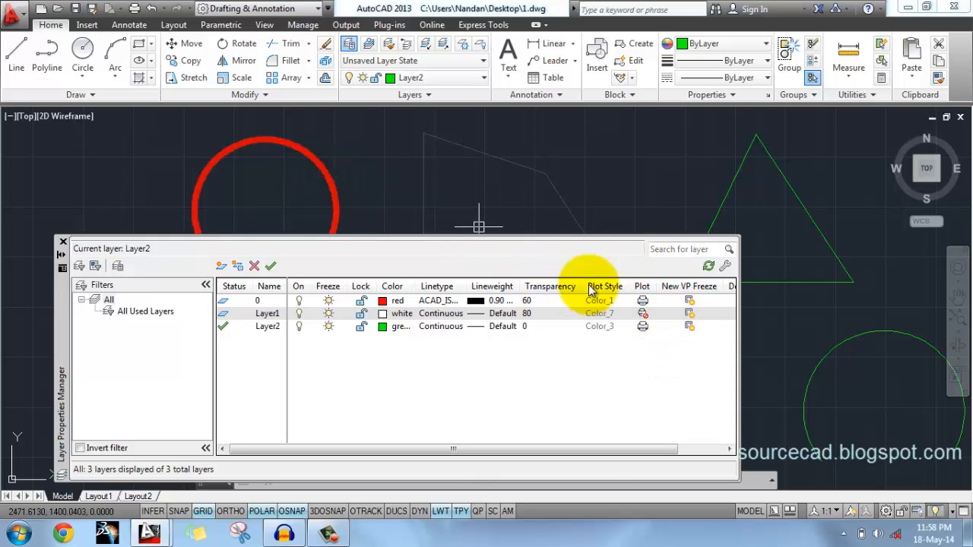
{"action": "left_click", "coordinate": [643, 314]}
{"action": "left_click", "coordinate": [643, 314]}
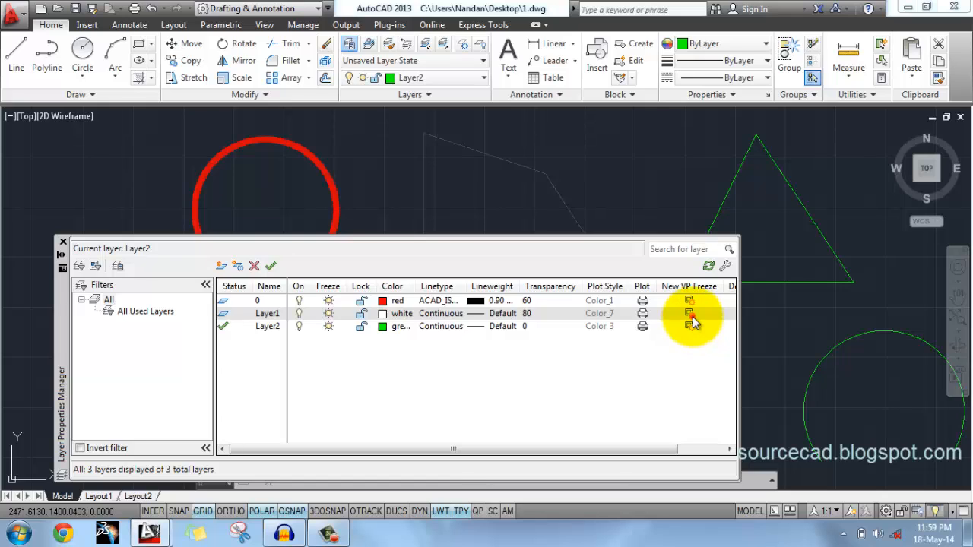
{"action": "left_click", "coordinate": [692, 316]}
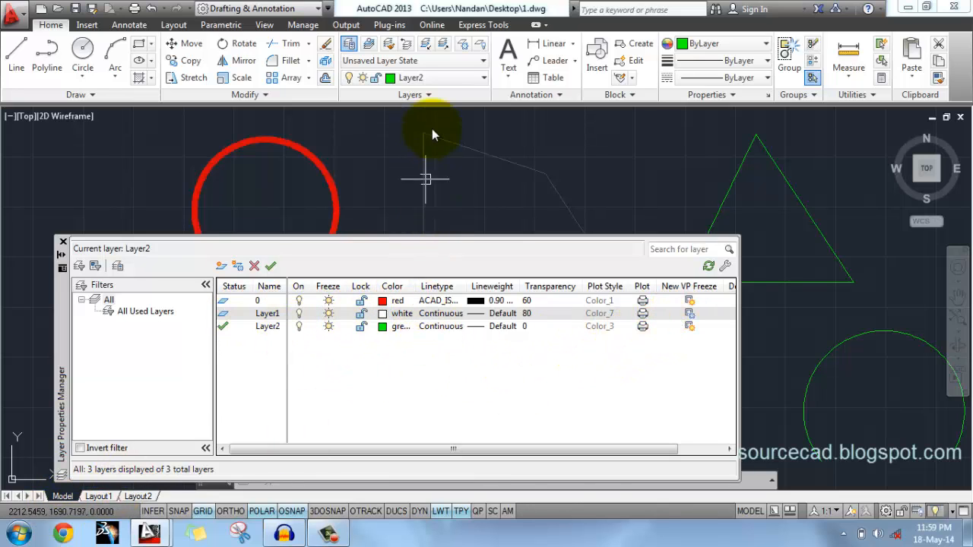
{"action": "left_click", "coordinate": [690, 314]}
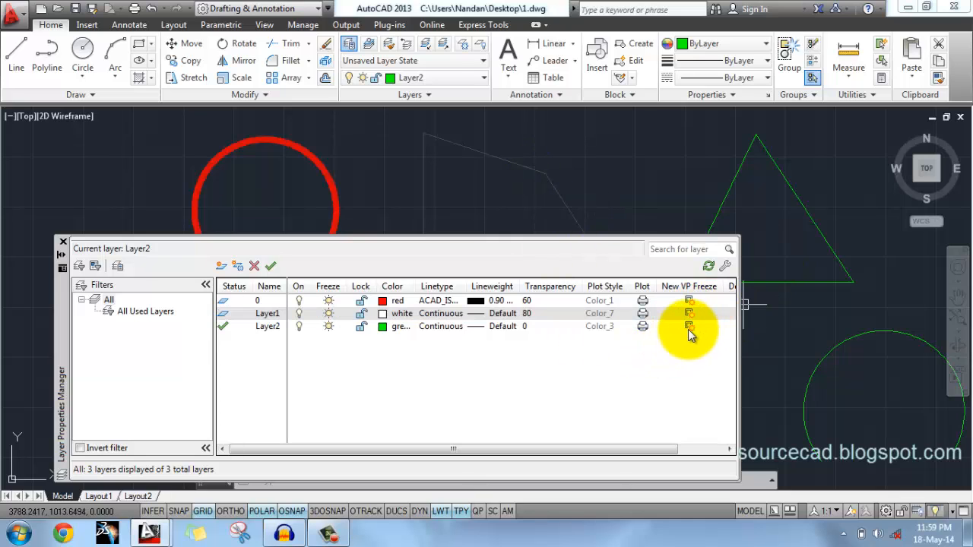
Step: Set Layer2 to be frozen in new viewports and open Layout1
{"action": "left_click", "coordinate": [689, 327]}
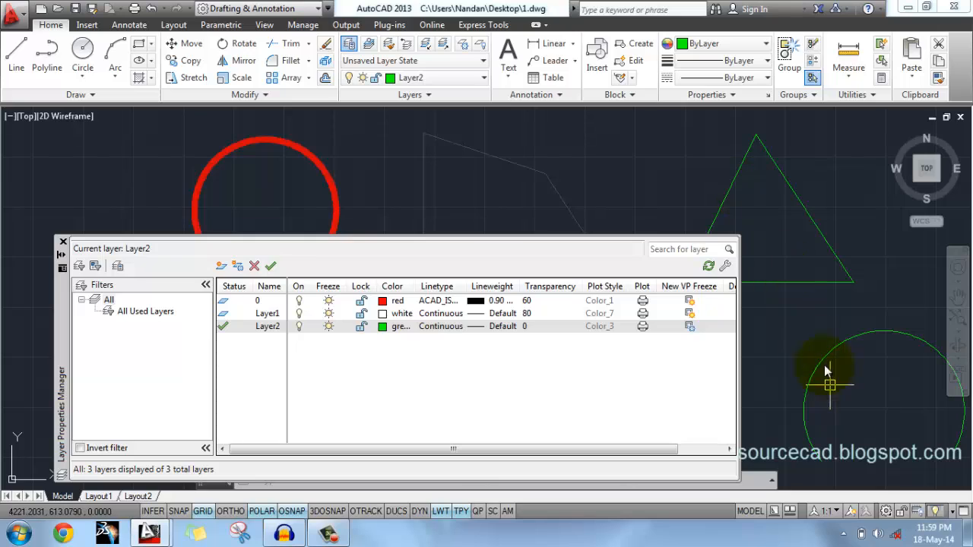
{"action": "left_click", "coordinate": [689, 326]}
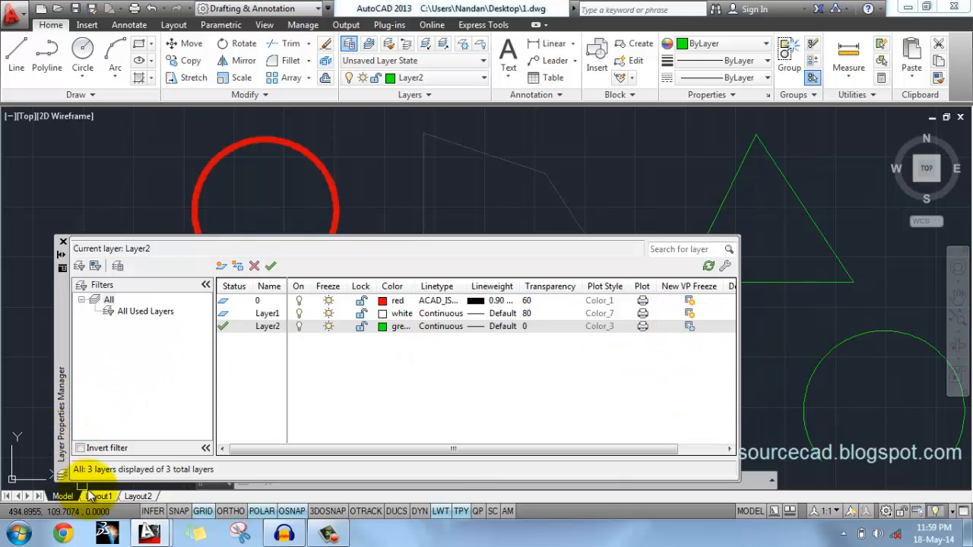
{"action": "mouse_move", "coordinate": [104, 495]}
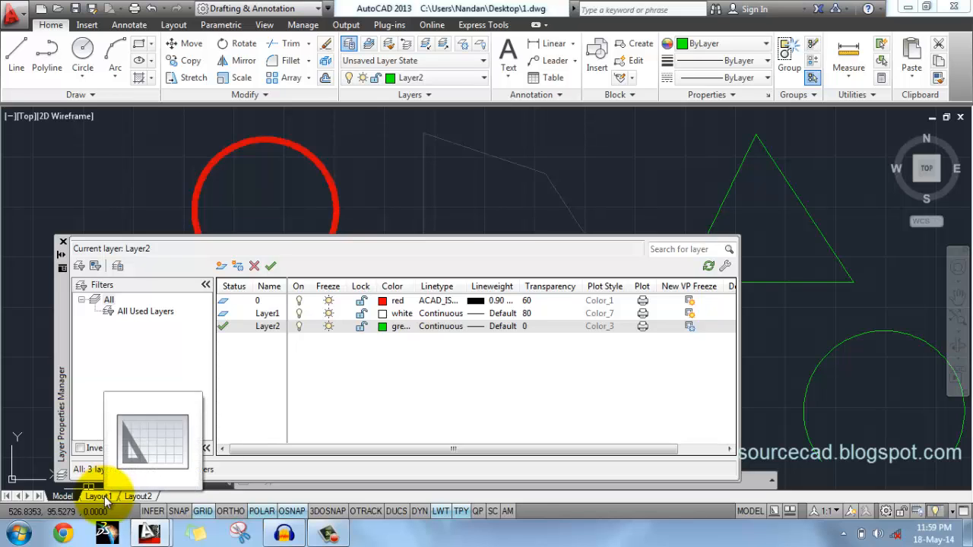
{"action": "left_click", "coordinate": [104, 495]}
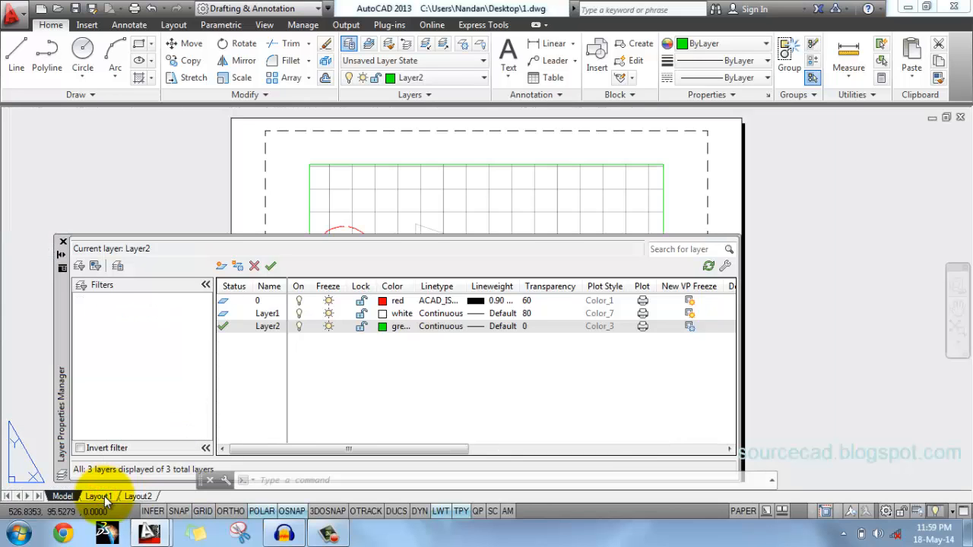
Step: Activate the viewport in Layout1, hide its grid, and return to model space
{"action": "left_click", "coordinate": [62, 254]}
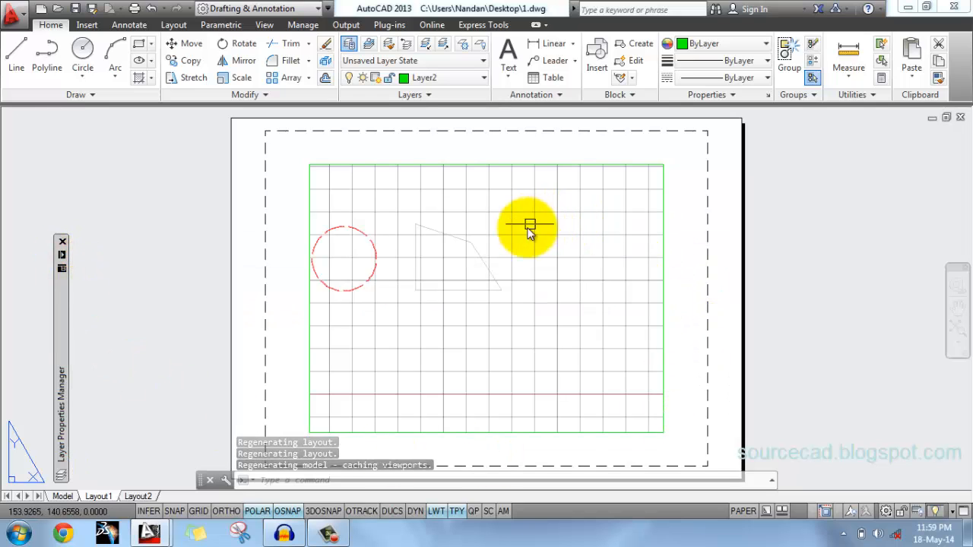
{"action": "double_click", "coordinate": [549, 262]}
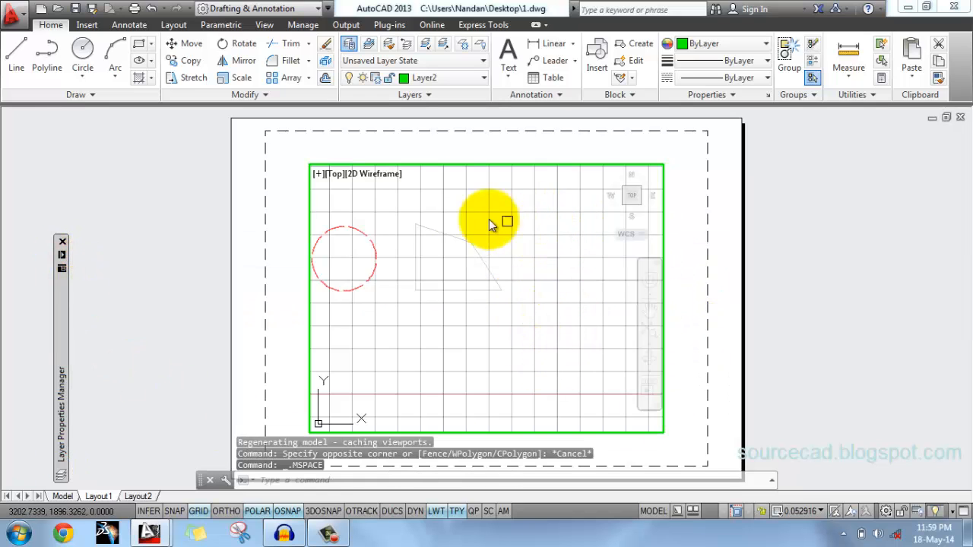
{"action": "left_click", "coordinate": [198, 511]}
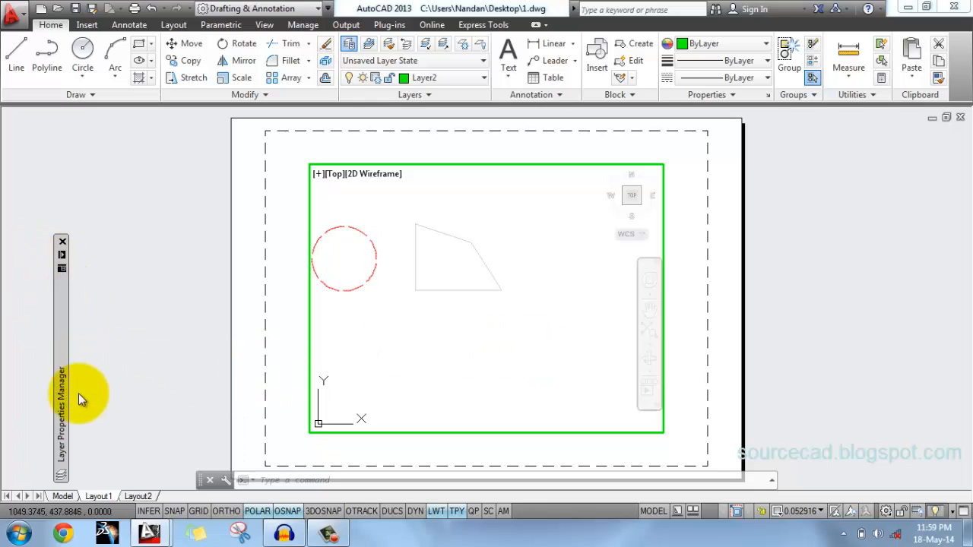
{"action": "left_click", "coordinate": [63, 495]}
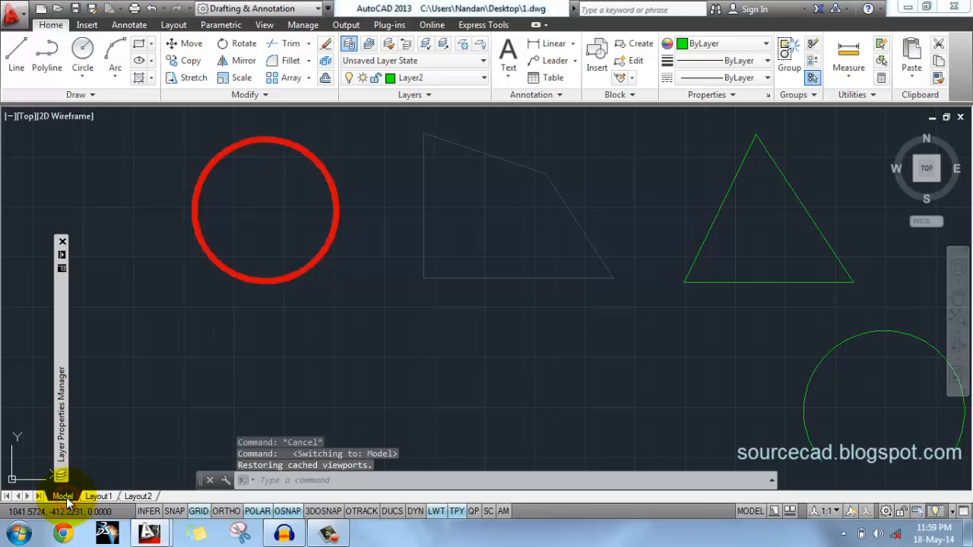
Step: Create Layer3 from Layer2 as a viewport-frozen layer, and turn off new-viewport freeze for both Layer2 and Layer3
{"action": "mouse_move", "coordinate": [65, 261]}
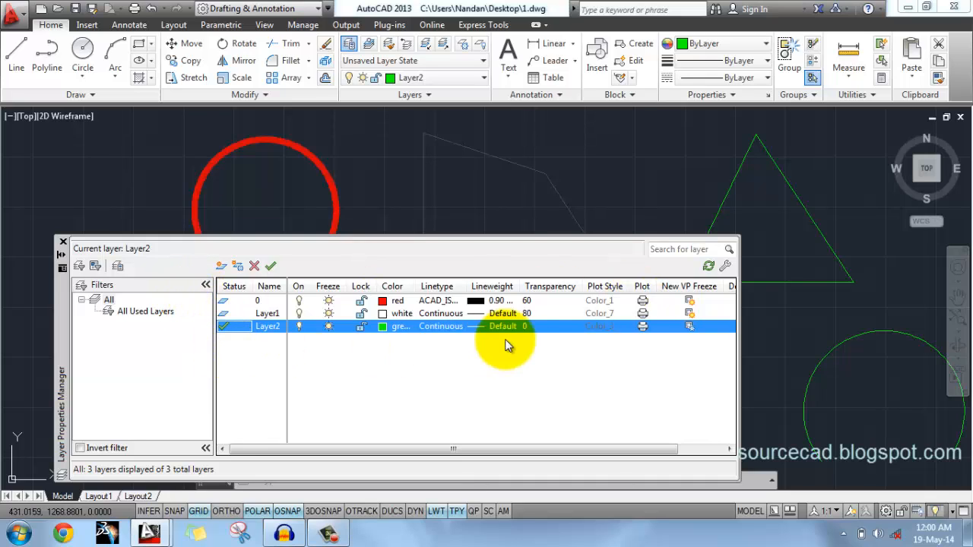
{"action": "left_click", "coordinate": [241, 266]}
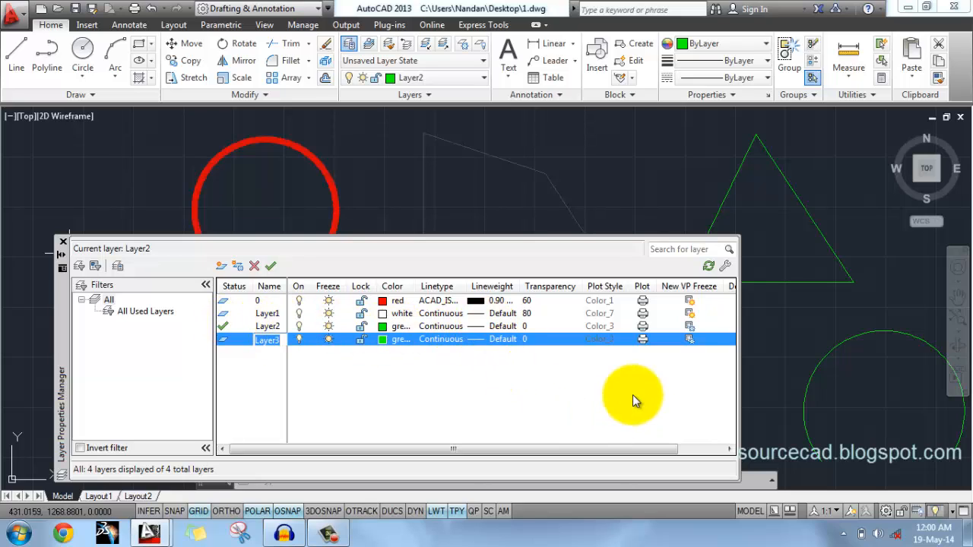
{"action": "left_click", "coordinate": [693, 328], "text": "shift"}
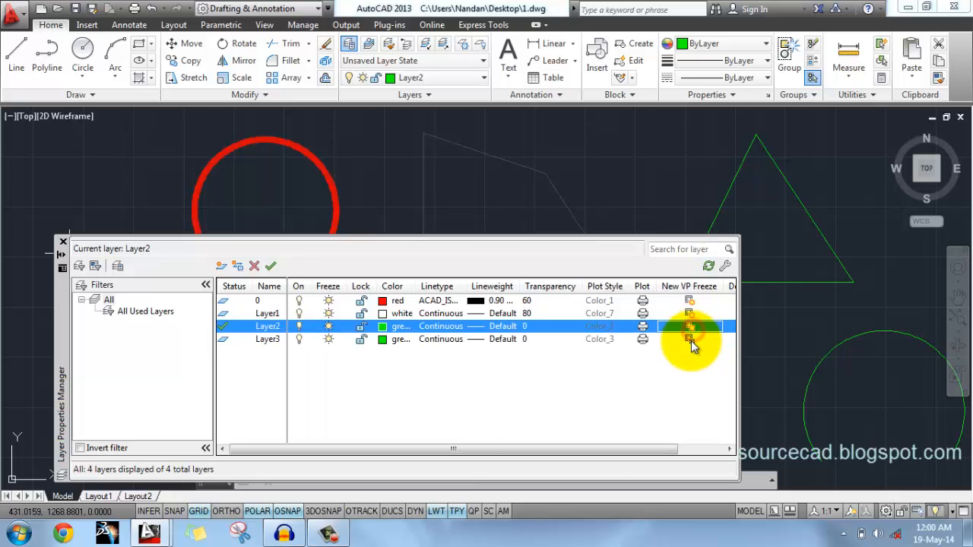
{"action": "left_click", "coordinate": [692, 340]}
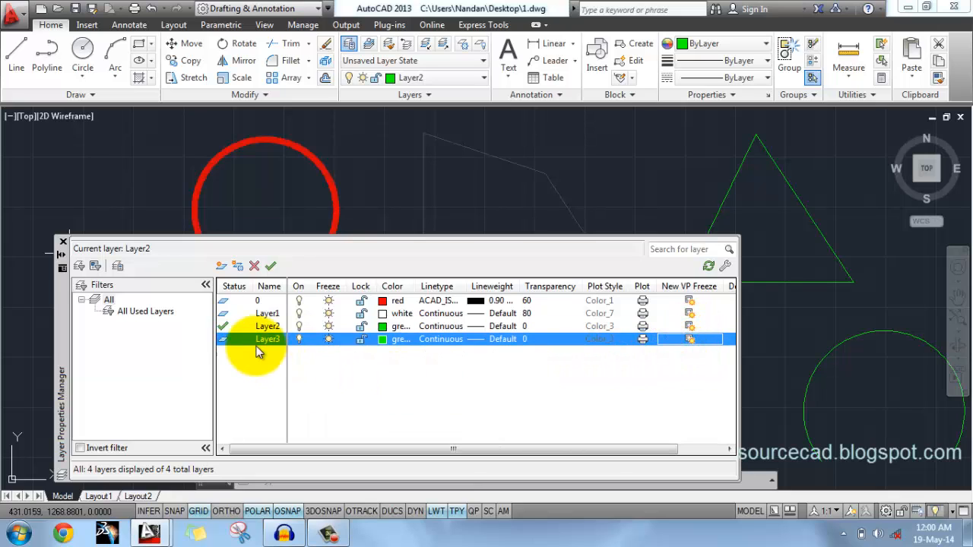
Step: Create Layer4 from Layer1 as a layer frozen in all viewports, and set its color to magenta
{"action": "left_click", "coordinate": [263, 315]}
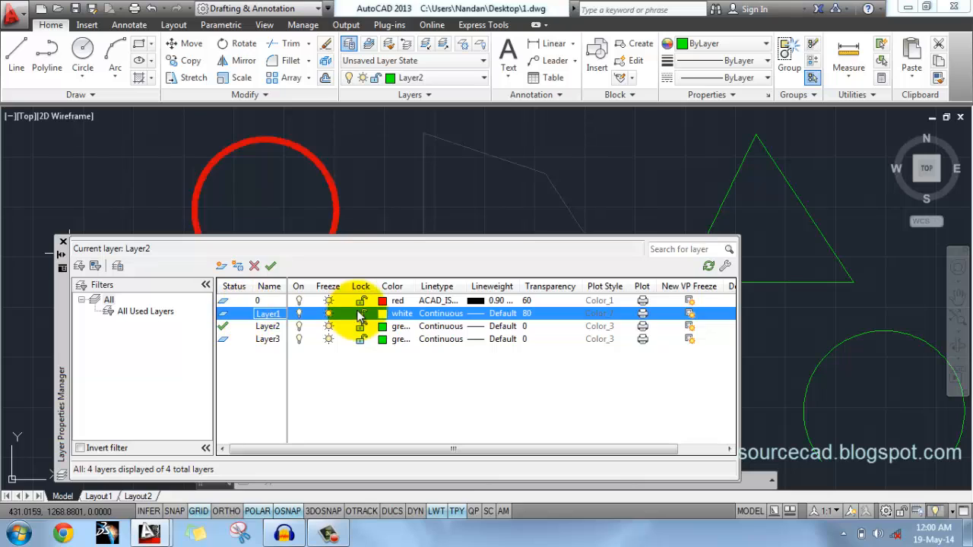
{"action": "left_click", "coordinate": [240, 267]}
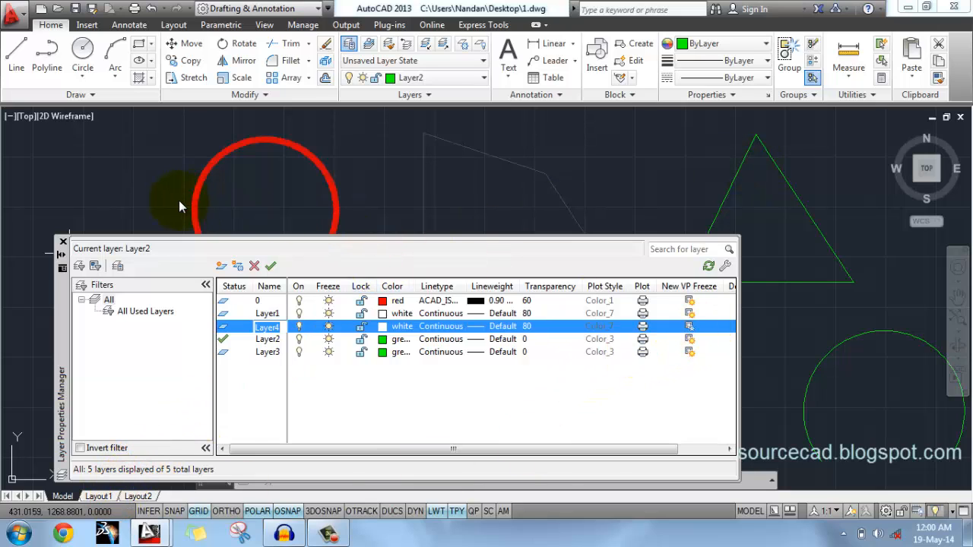
{"action": "left_click", "coordinate": [383, 328]}
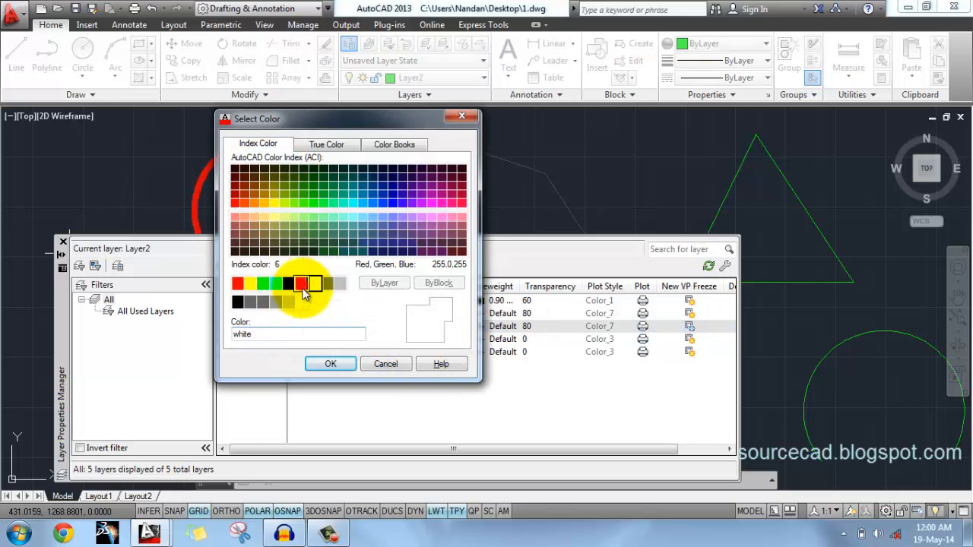
{"action": "left_click", "coordinate": [301, 287]}
{"action": "left_click", "coordinate": [331, 364]}
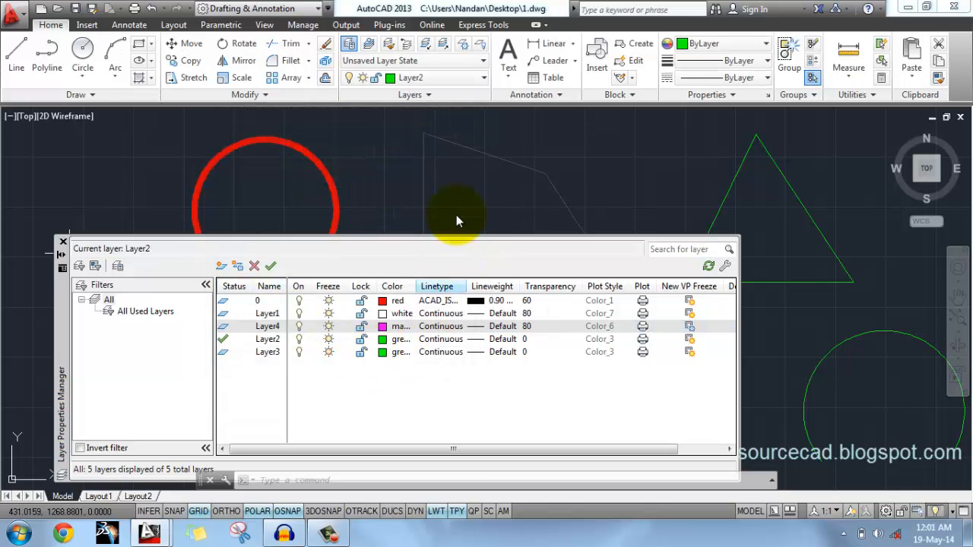
Step: Draw a circle on Layer2 between the polygon and the triangle
{"action": "left_click", "coordinate": [84, 50]}
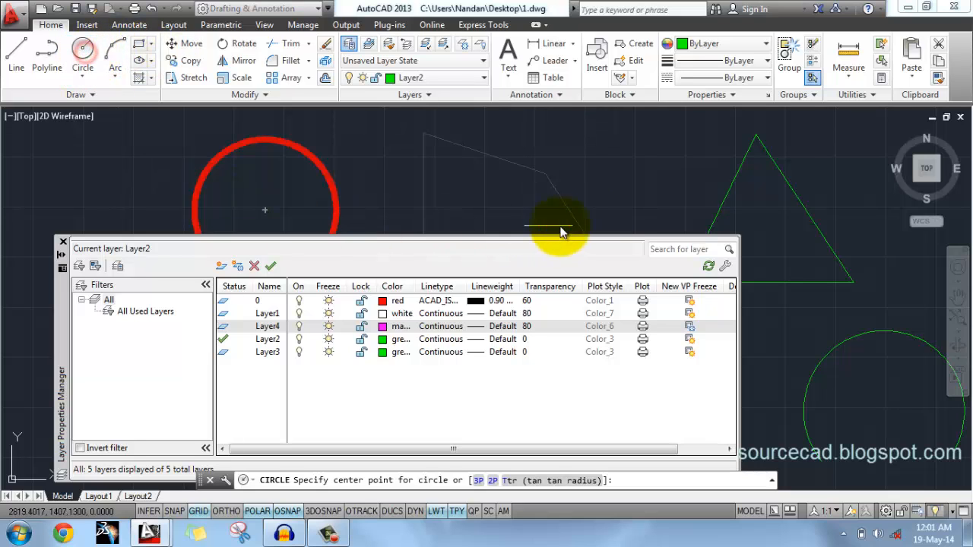
{"action": "left_click", "coordinate": [614, 165]}
{"action": "left_click", "coordinate": [580, 206]}
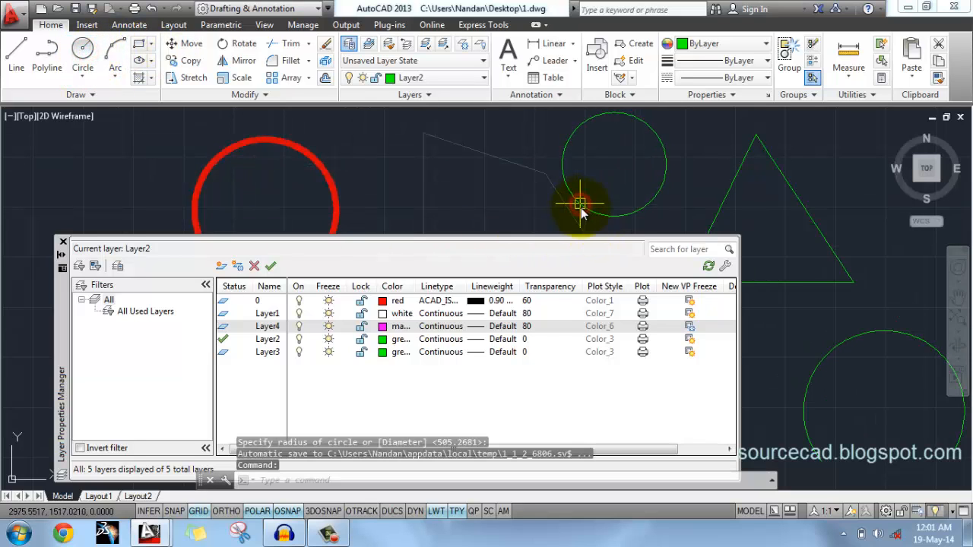
Step: Make Layer4 the current layer and delete the green circle between the polygon and the triangle
{"action": "left_click", "coordinate": [273, 329]}
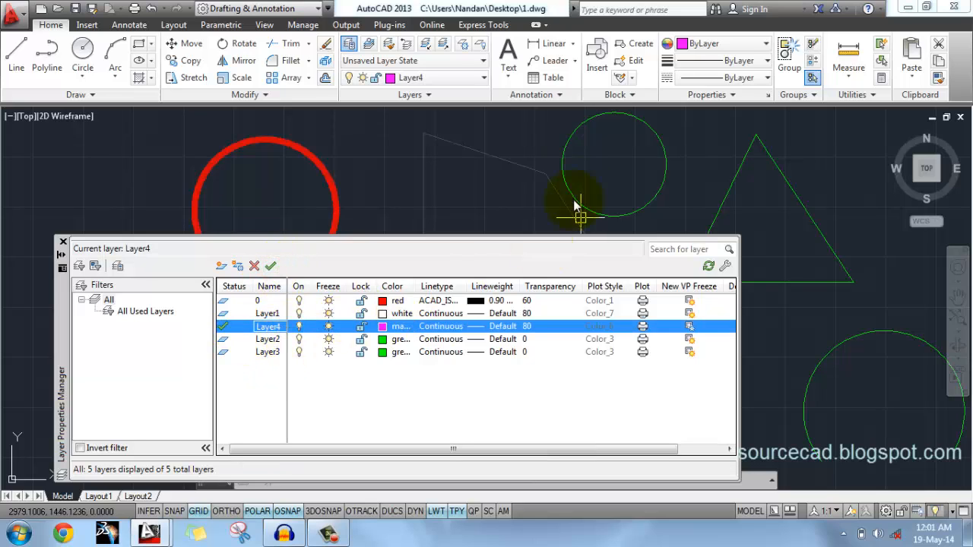
{"action": "left_click", "coordinate": [575, 137]}
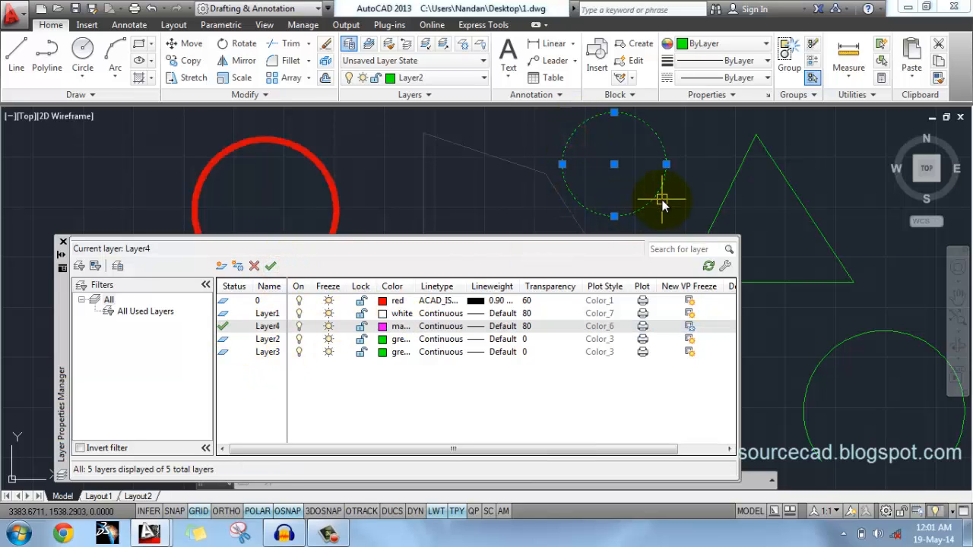
{"action": "key", "text": "Delete"}
Step: Draw a circle on Layer4 between the polygon and the triangle, and turn off transparency display
{"action": "left_click", "coordinate": [83, 48]}
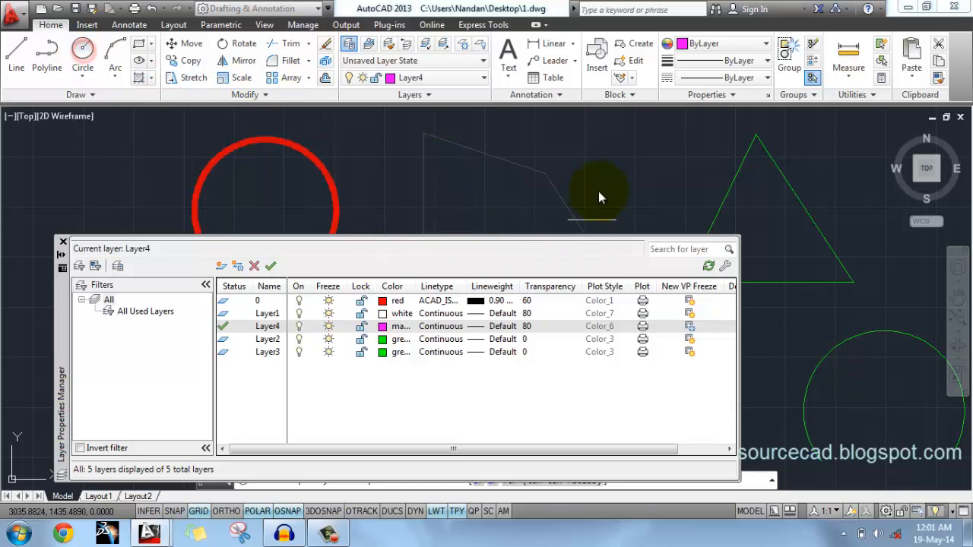
{"action": "left_click", "coordinate": [631, 206]}
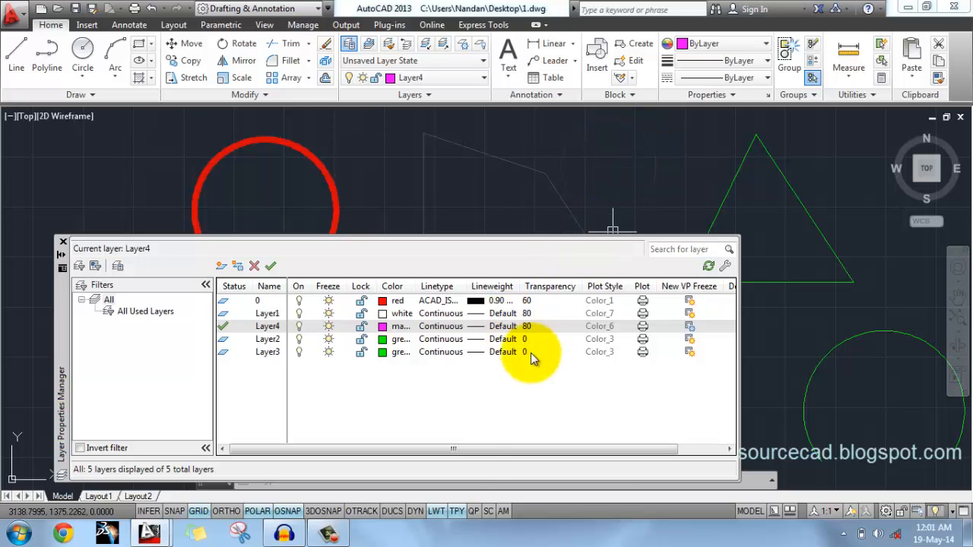
{"action": "left_click", "coordinate": [456, 512]}
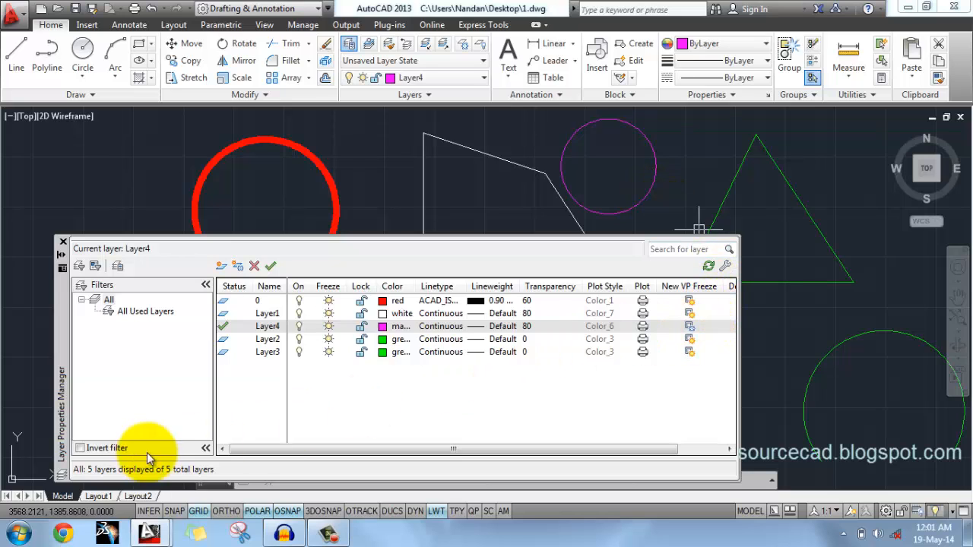
Step: Open Layout1 and examine its viewport at full extents for objects on Layer4, with the layer manager collapsed
{"action": "left_click", "coordinate": [99, 496]}
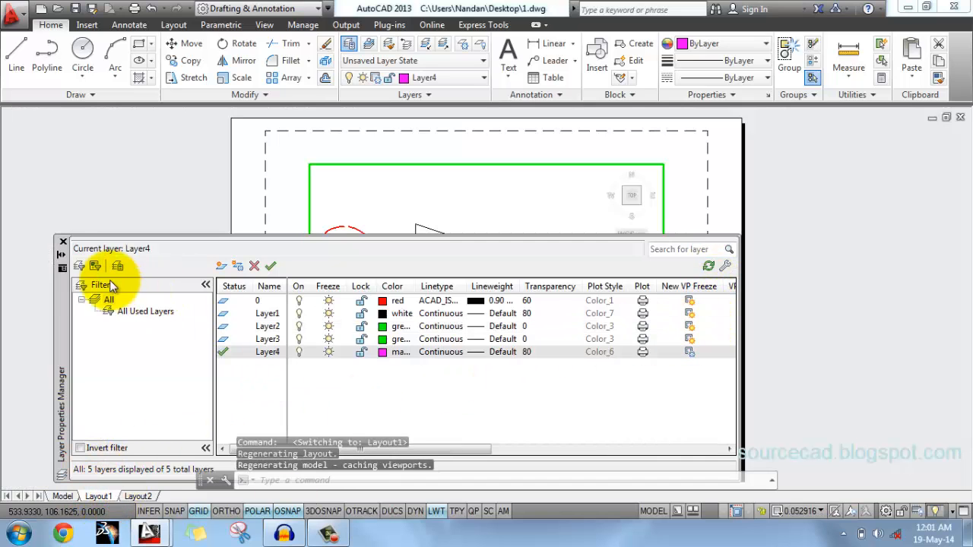
{"action": "left_click", "coordinate": [61, 254]}
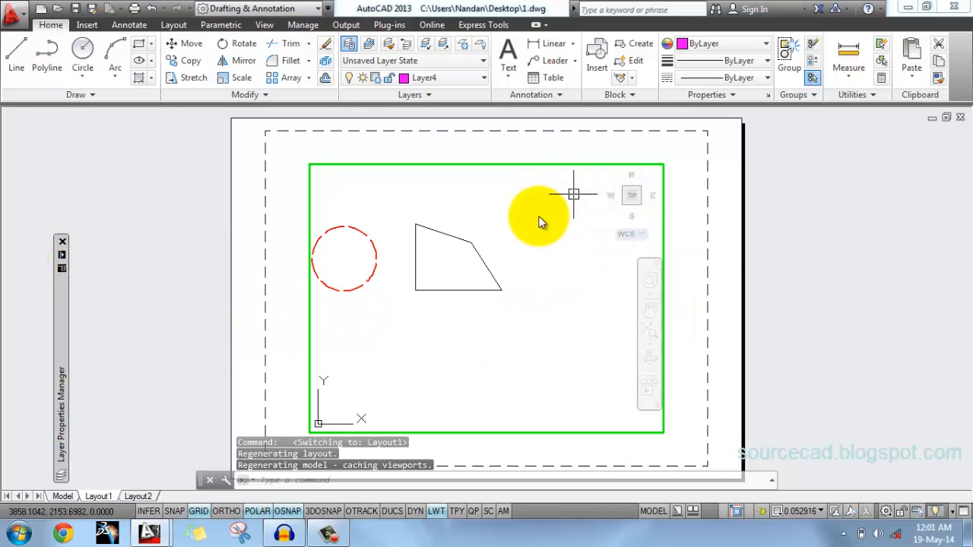
{"action": "left_click_drag", "start_coordinate": [547, 283], "coordinate": [535, 368]}
{"action": "left_click", "coordinate": [536, 367]}
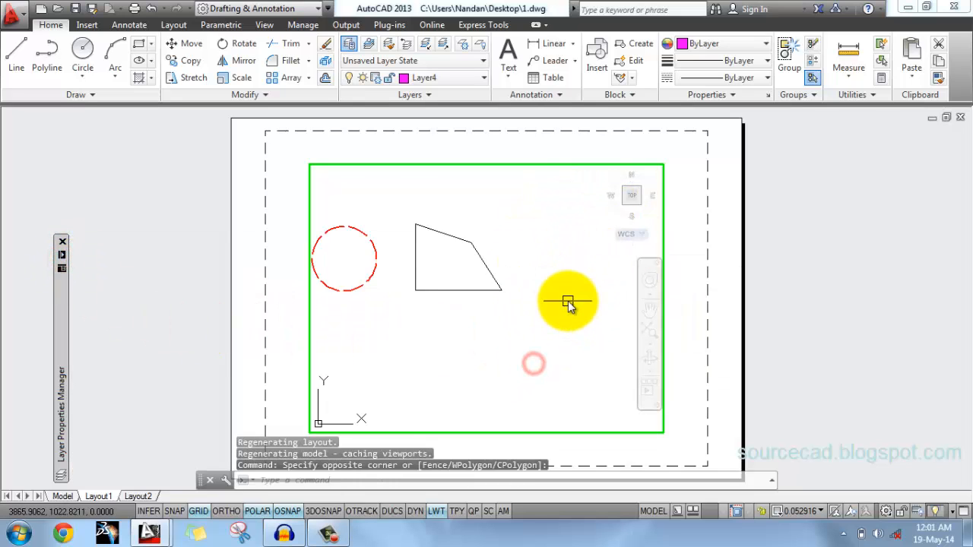
{"action": "middle_click", "coordinate": [568, 301]}
{"action": "middle_click", "coordinate": [567, 301]}
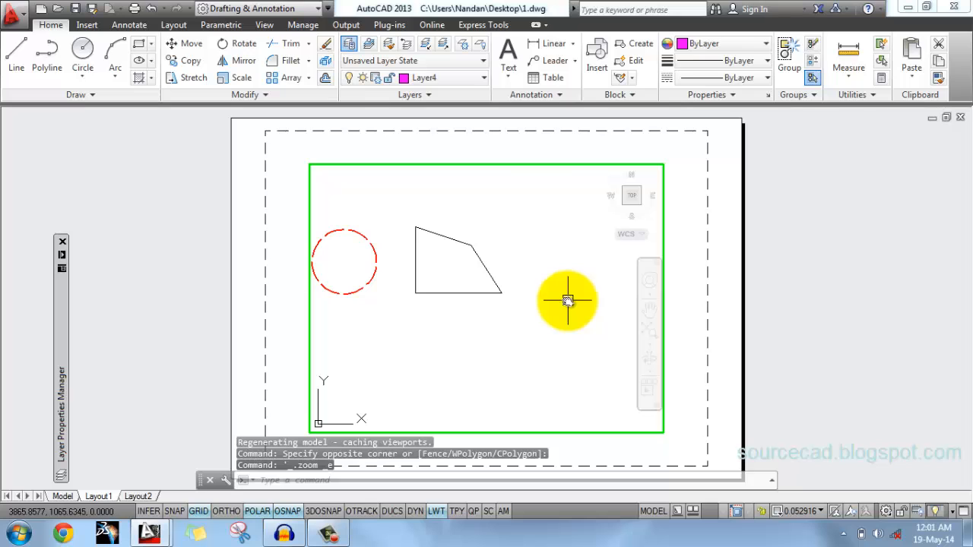
{"action": "mouse_move", "coordinate": [63, 256]}
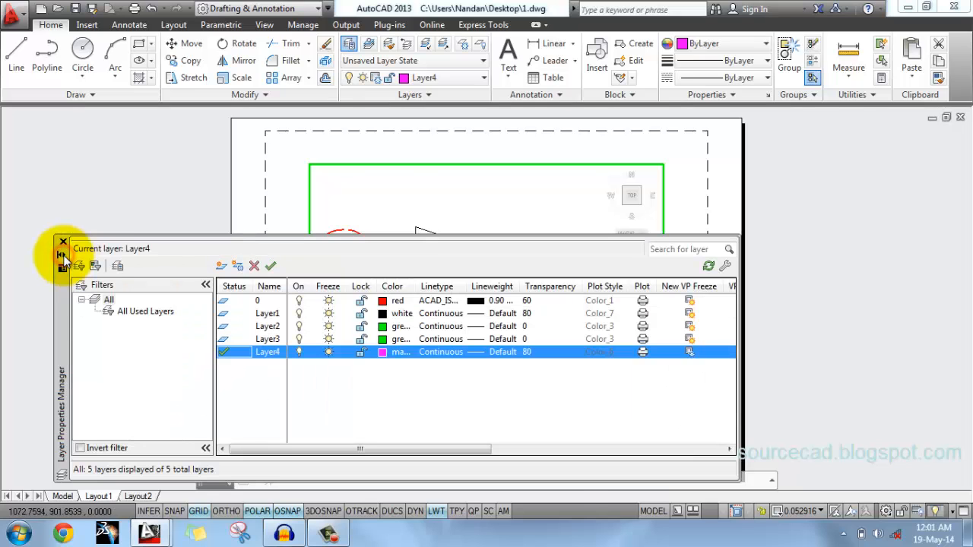
Step: Return to model space, turn off new-viewport freeze for Layer4, and close the layer manager
{"action": "left_click", "coordinate": [63, 496]}
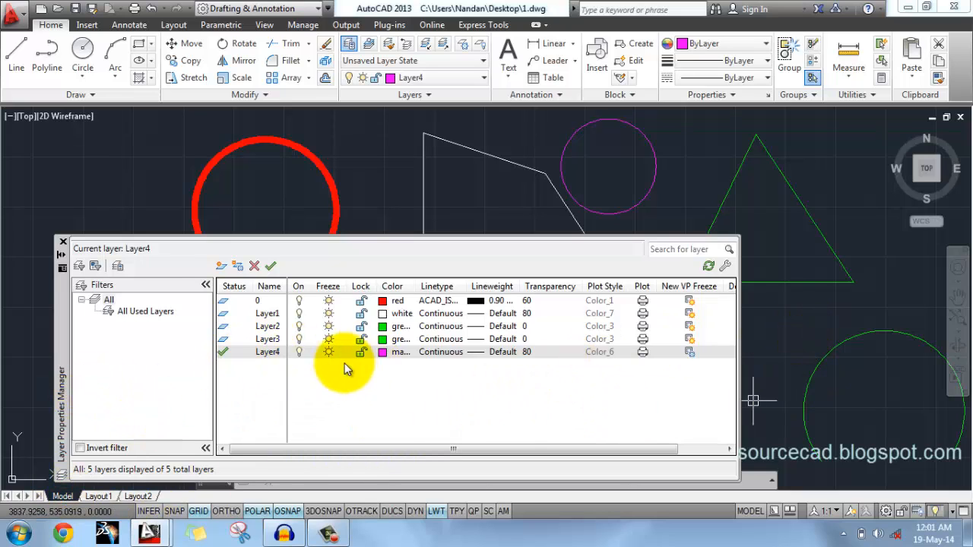
{"action": "left_click", "coordinate": [690, 354]}
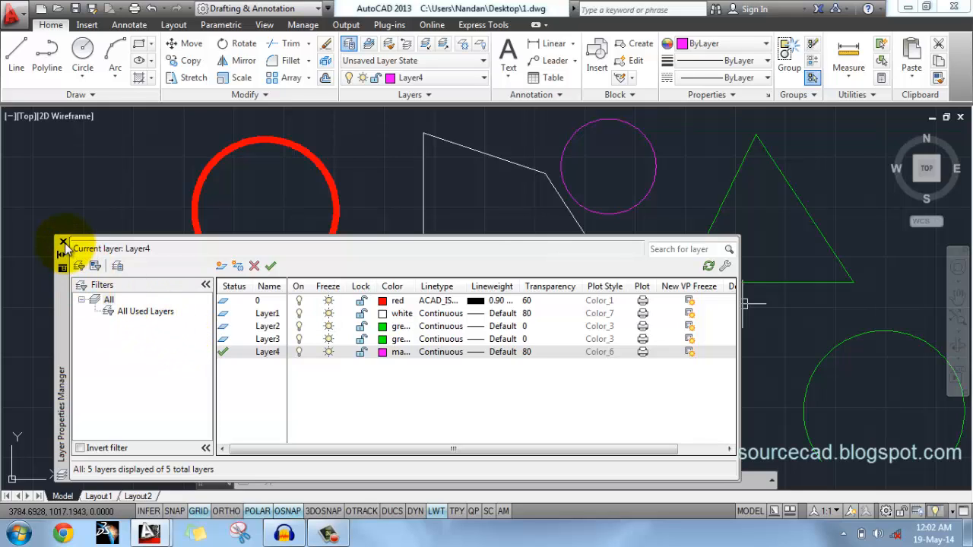
{"action": "left_click", "coordinate": [63, 242]}
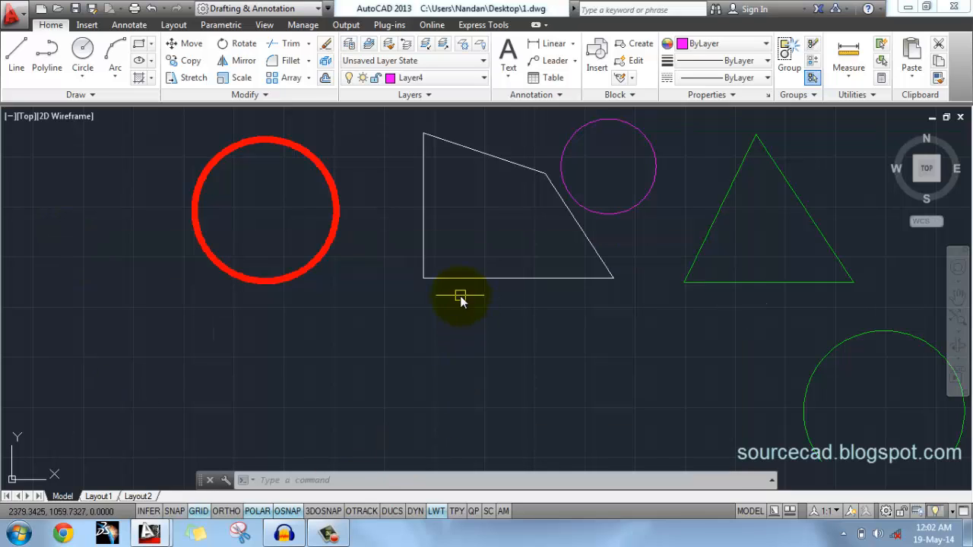
Step: Switch to the drawing 2.dwg and open its layer manager, moved clear of the window edge
{"action": "mouse_move", "coordinate": [150, 534]}
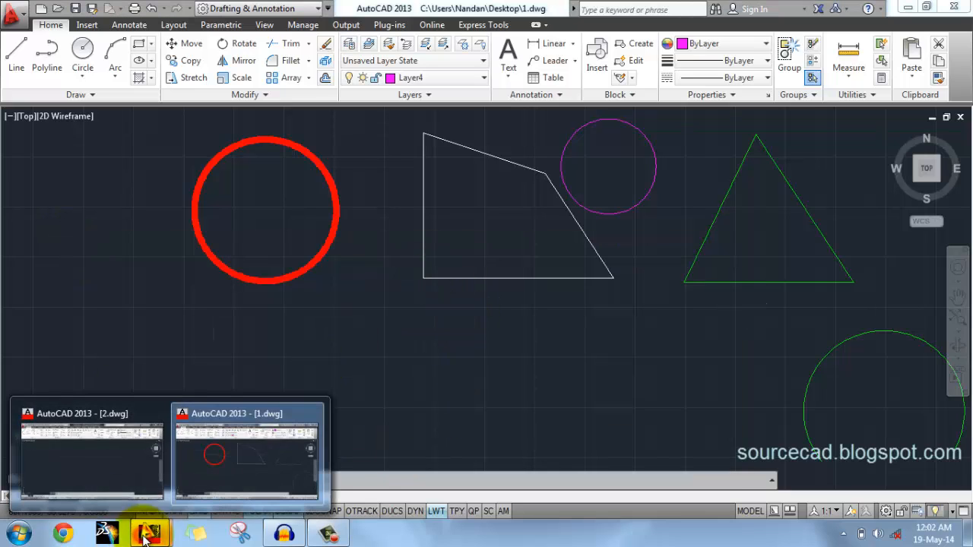
{"action": "left_click", "coordinate": [118, 443]}
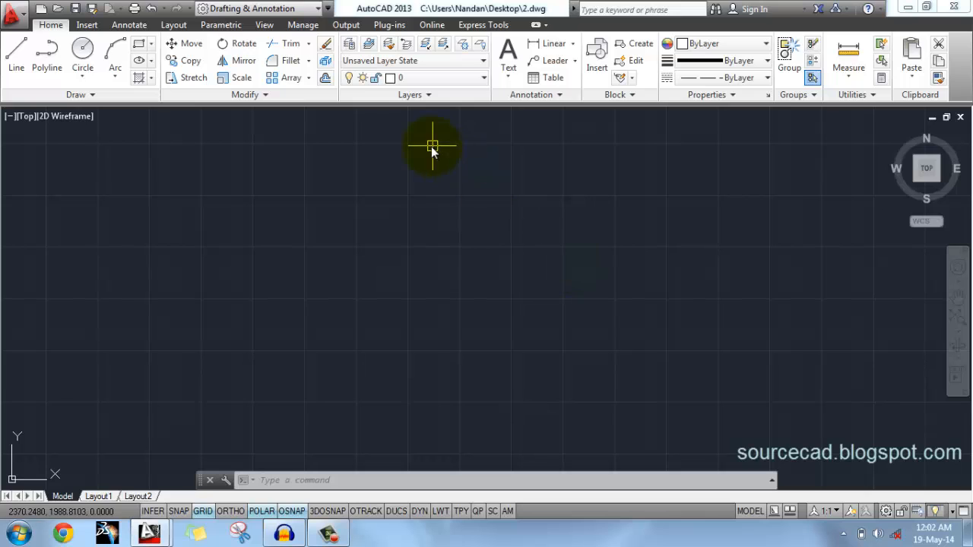
{"action": "left_click", "coordinate": [348, 44]}
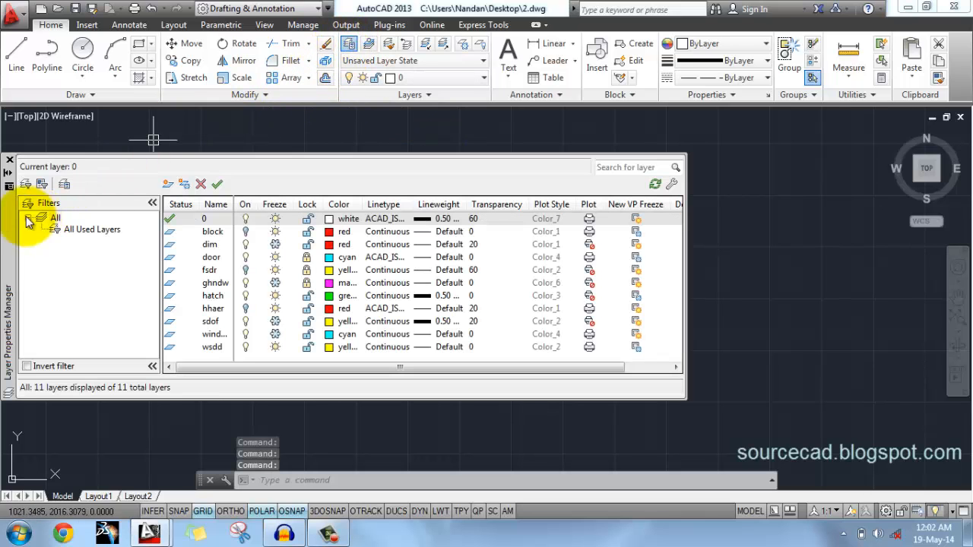
{"action": "left_click_drag", "start_coordinate": [12, 203], "coordinate": [61, 197]}
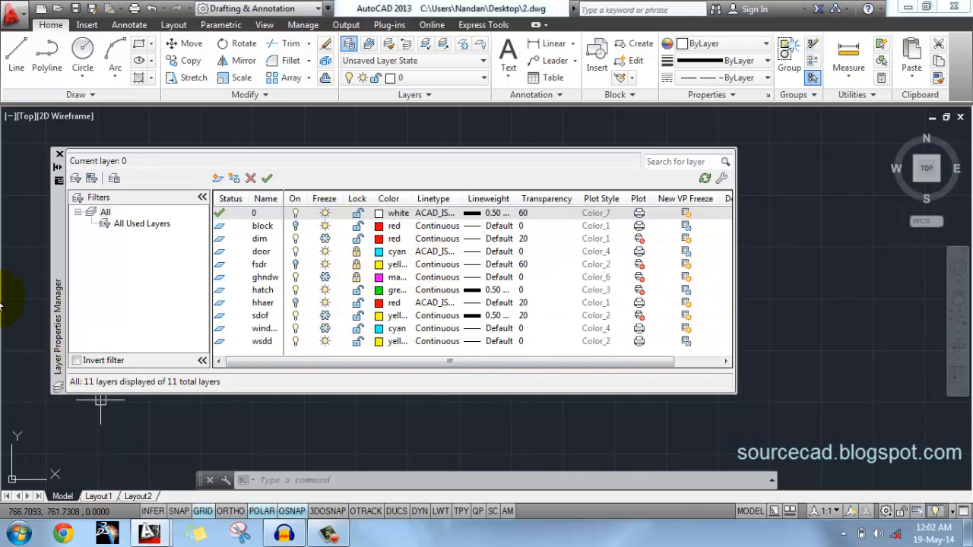
Step: Create a layer properties filter named red that matches layers with the color red, and select it in the filter tree
{"action": "left_click", "coordinate": [77, 179]}
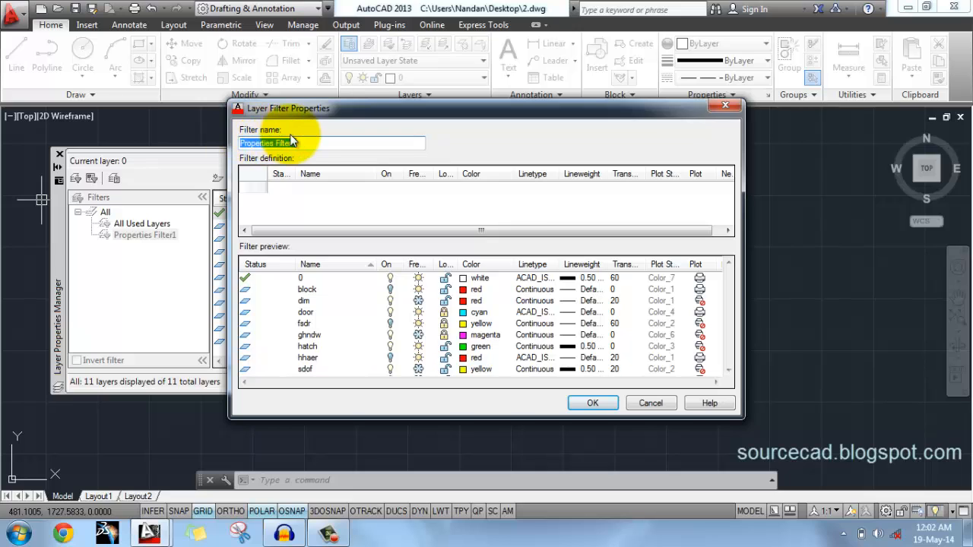
{"action": "left_click_drag", "start_coordinate": [307, 142], "coordinate": [218, 155]}
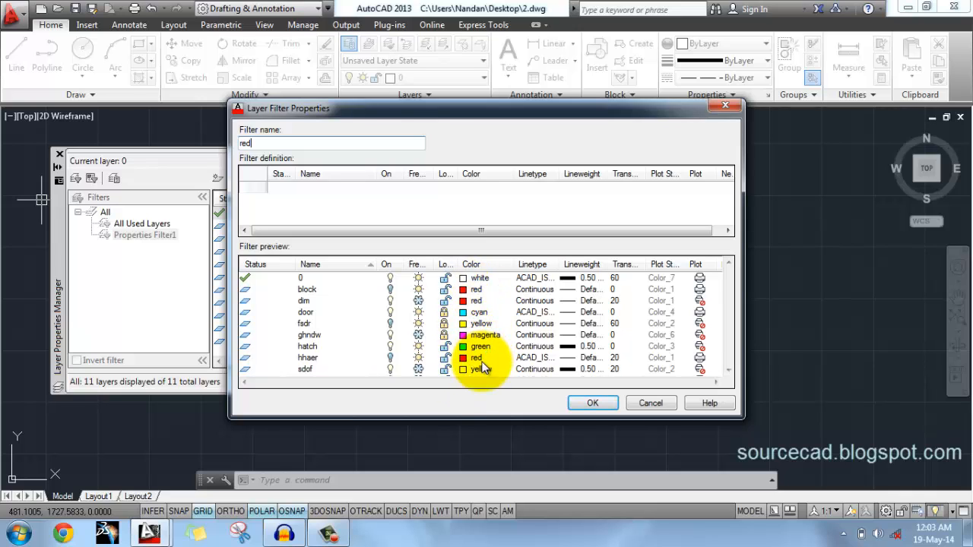
{"action": "left_click", "coordinate": [480, 187]}
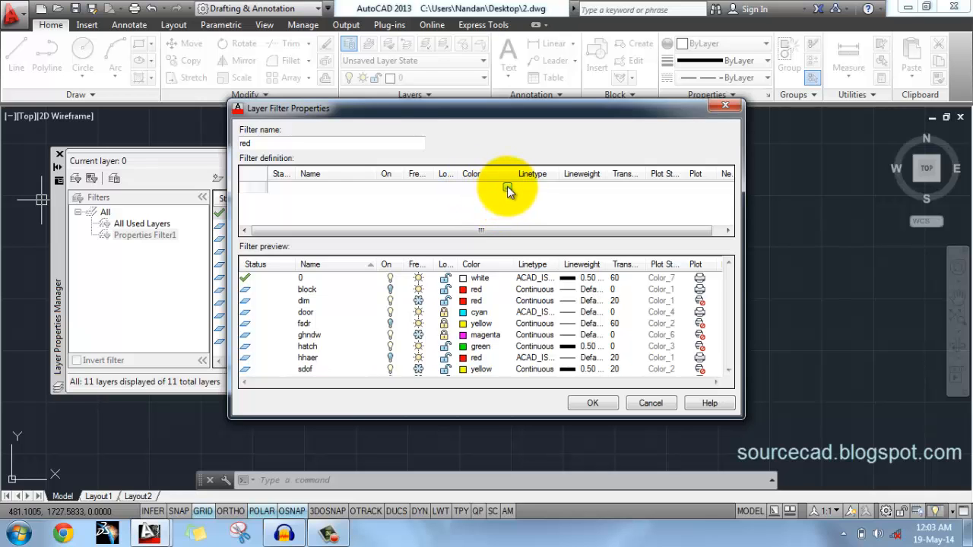
{"action": "left_click", "coordinate": [507, 189]}
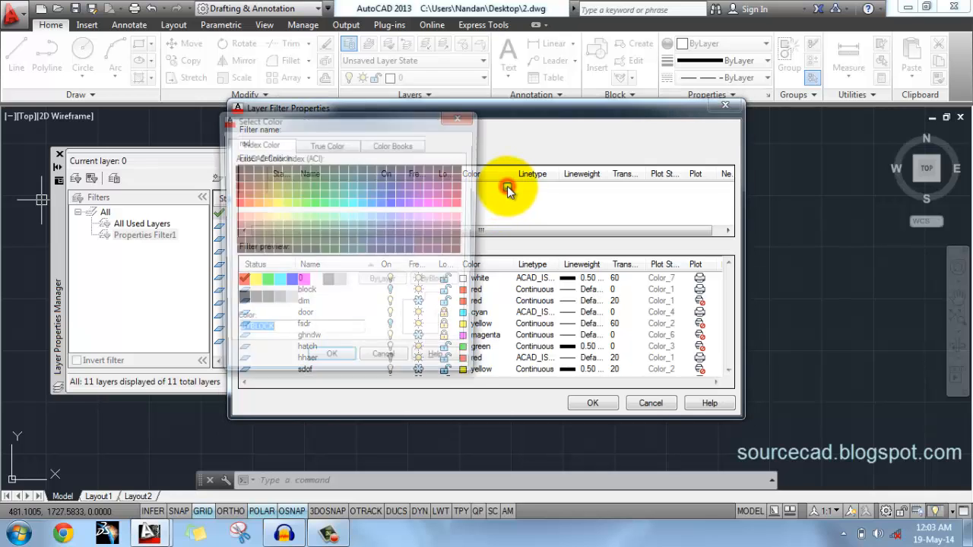
{"action": "left_click", "coordinate": [238, 284]}
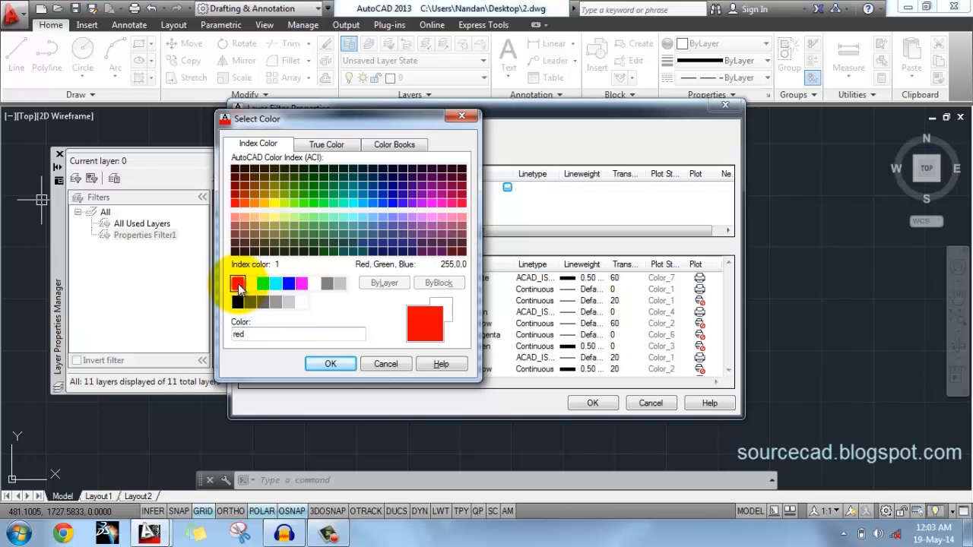
{"action": "left_click", "coordinate": [330, 364]}
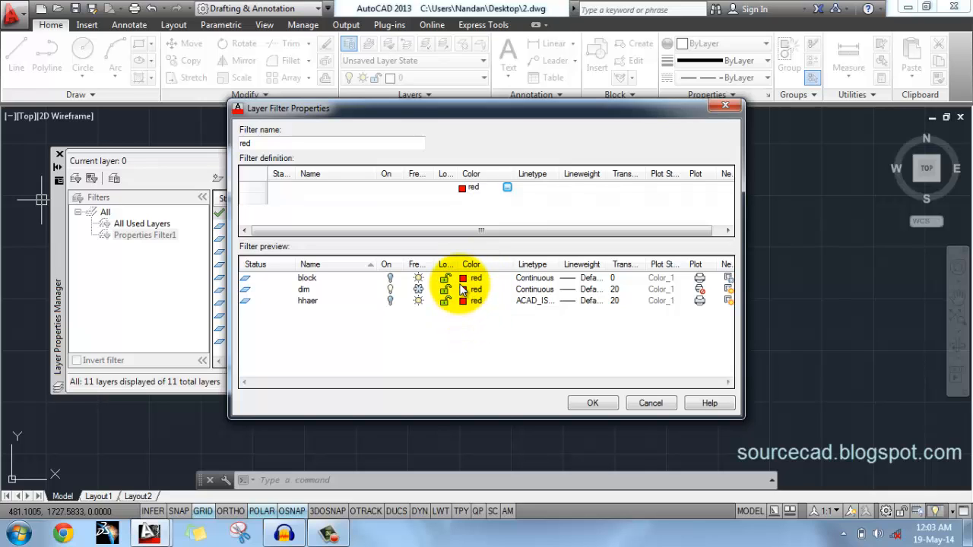
{"action": "left_click", "coordinate": [593, 403]}
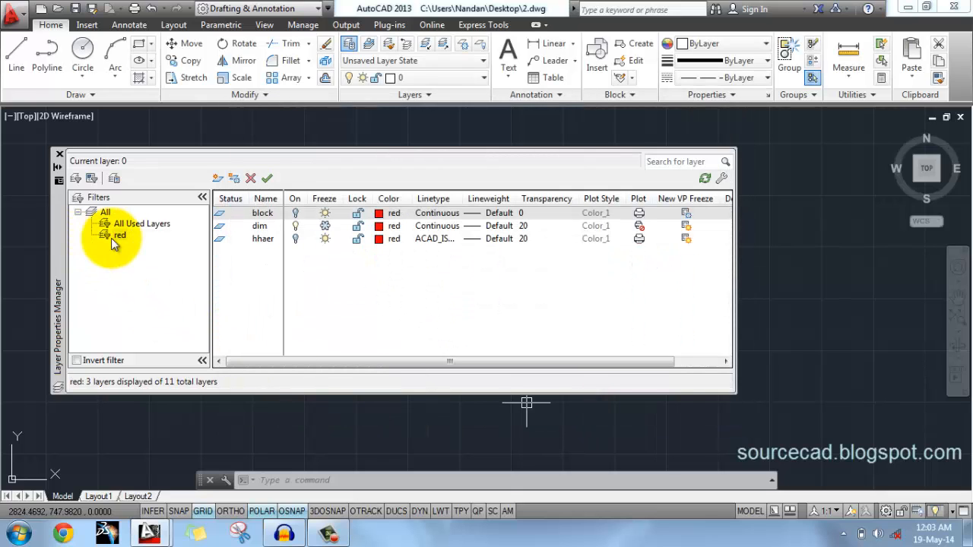
{"action": "left_click", "coordinate": [120, 236]}
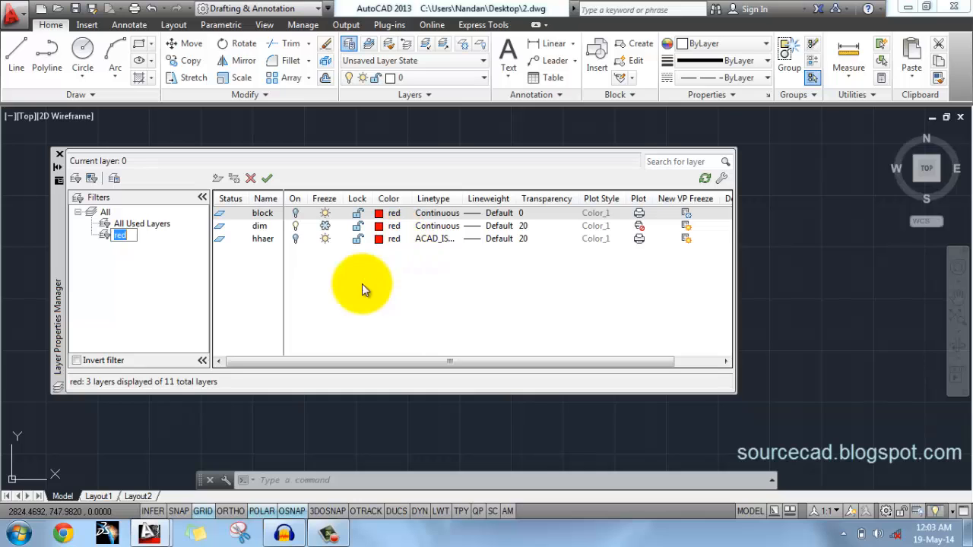
Step: Create a layer properties filter named off that matches layers turned off, and display the layers of the red and off filters
{"action": "left_click", "coordinate": [106, 212]}
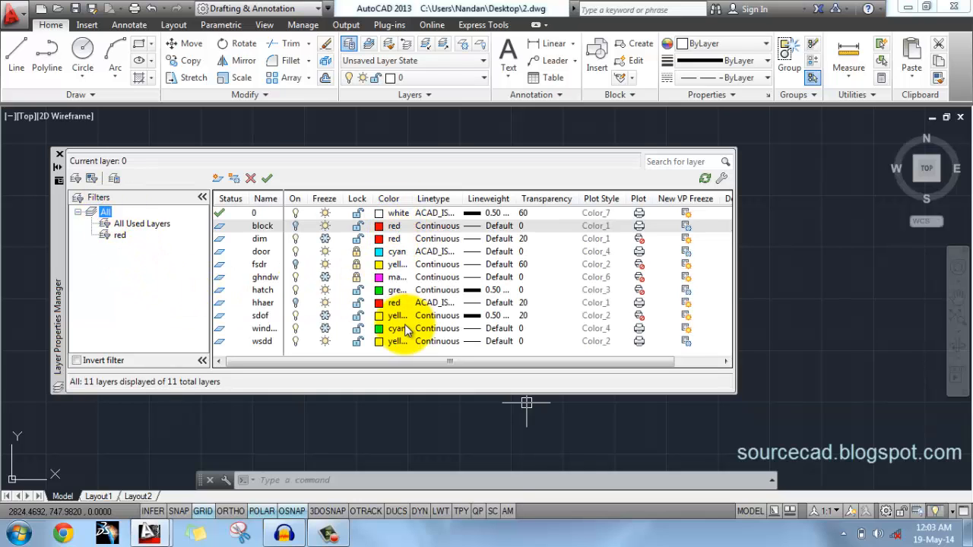
{"action": "left_click", "coordinate": [75, 178]}
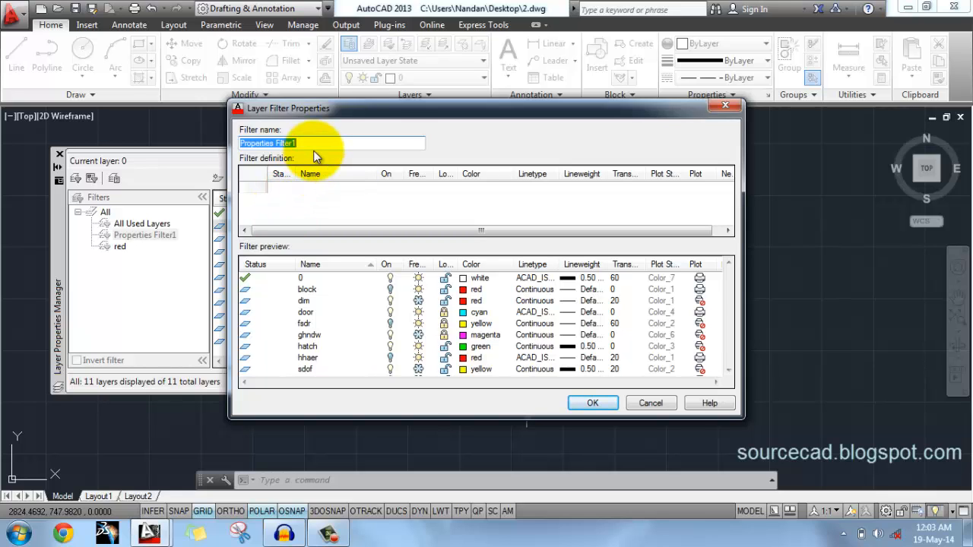
{"action": "type", "text": "off"}
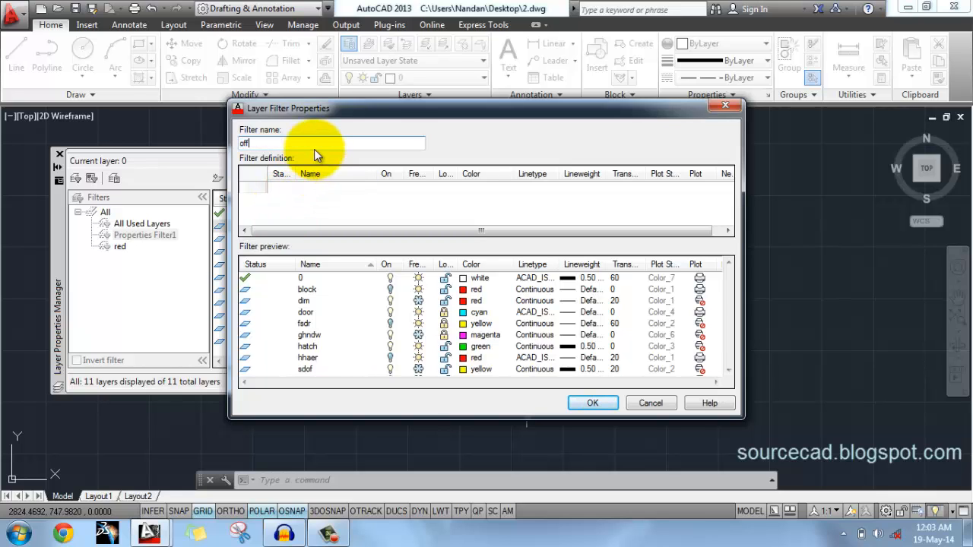
{"action": "left_click", "coordinate": [388, 189]}
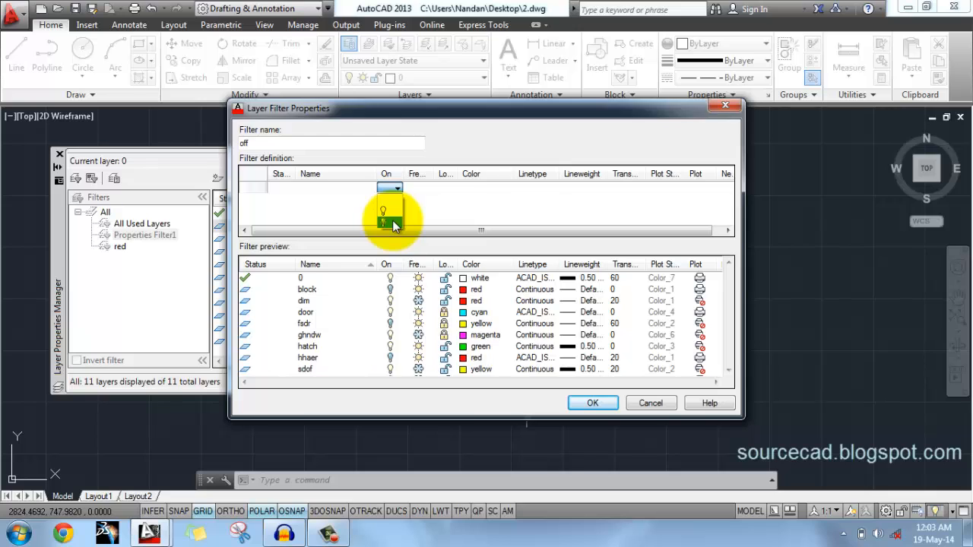
{"action": "left_click", "coordinate": [390, 215]}
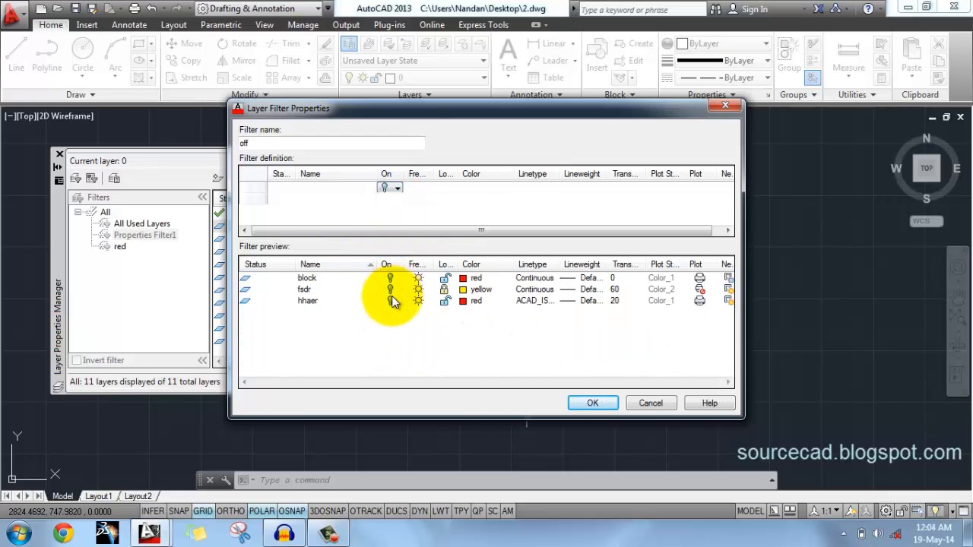
{"action": "left_click", "coordinate": [592, 403]}
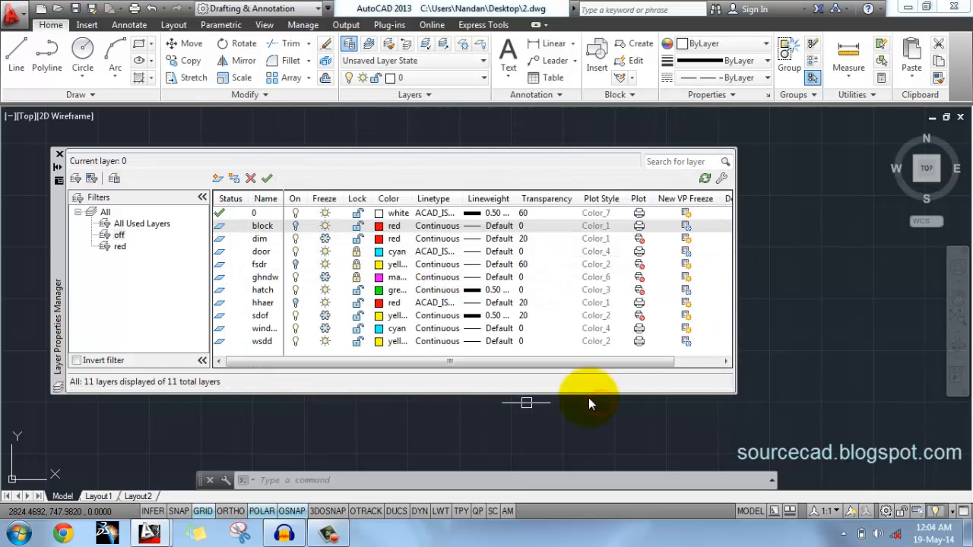
{"action": "left_click", "coordinate": [120, 248]}
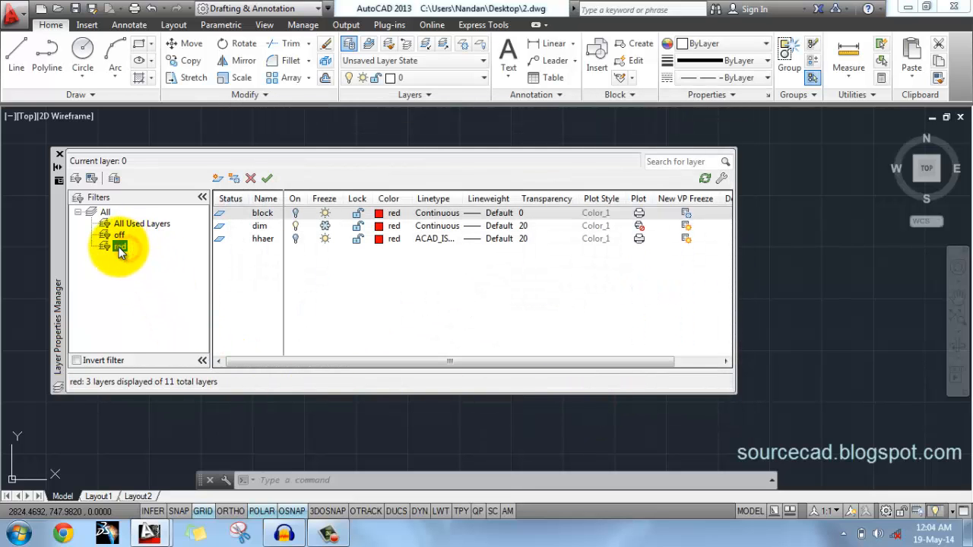
{"action": "left_click", "coordinate": [119, 235]}
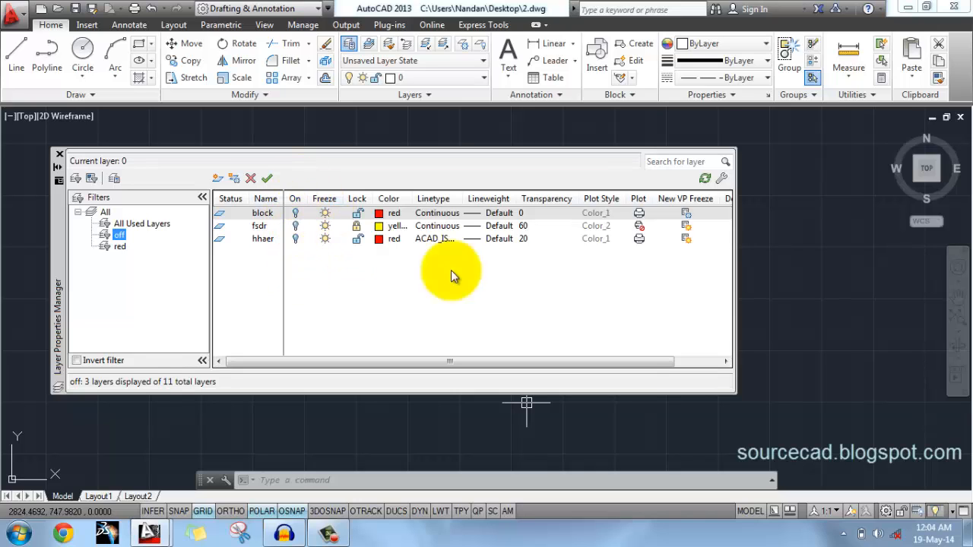
Step: Create a layer properties filter named h that matches layer names with h*, and select it in the filter tree
{"action": "left_click", "coordinate": [75, 178]}
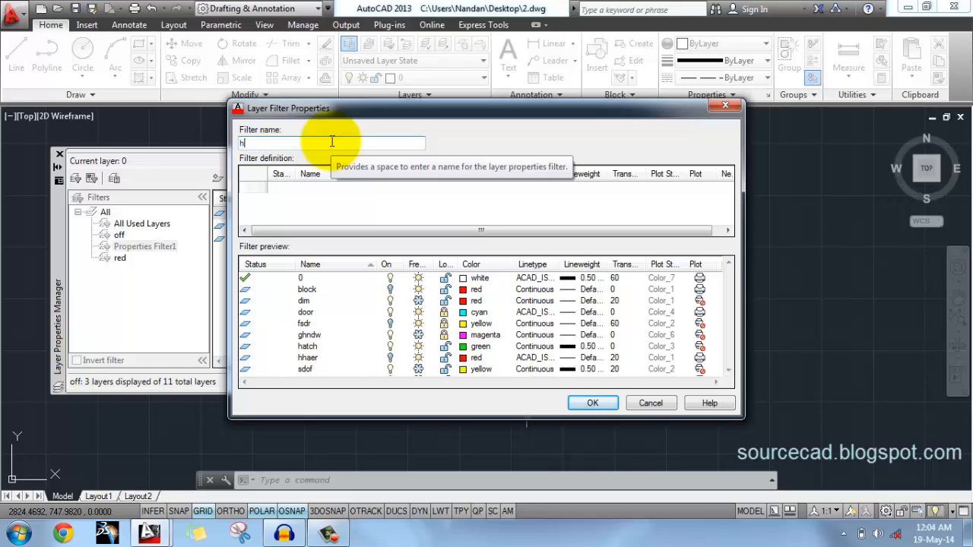
{"action": "left_click", "coordinate": [317, 189]}
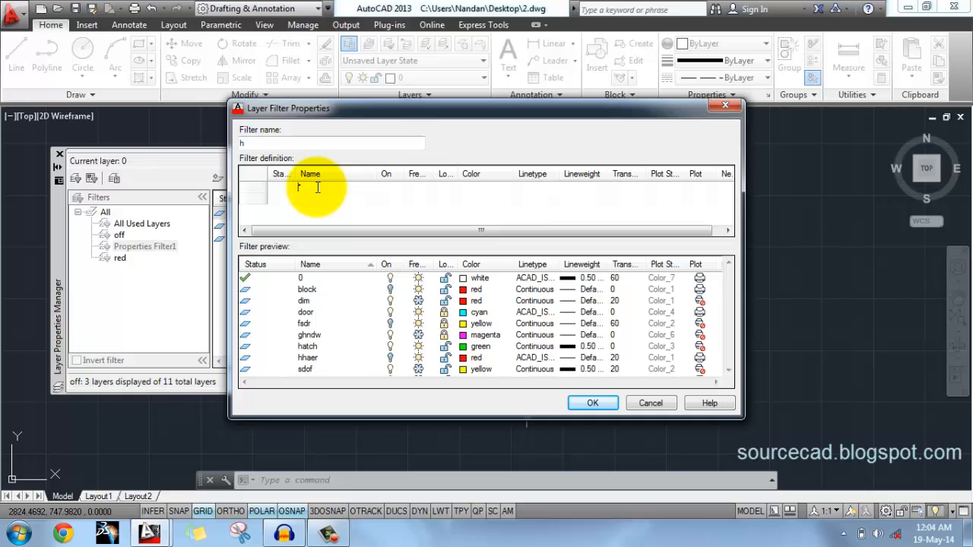
{"action": "type", "text": "h*"}
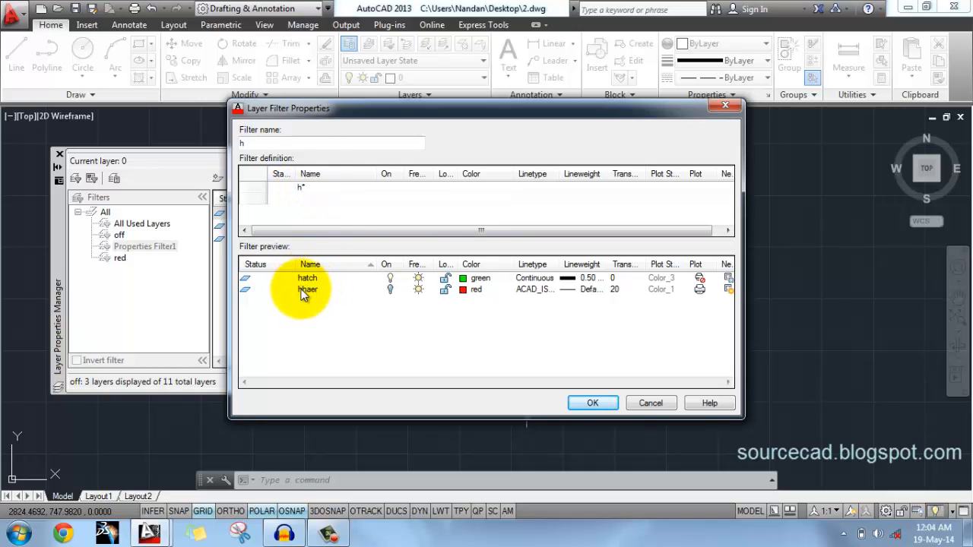
{"action": "left_click", "coordinate": [593, 403]}
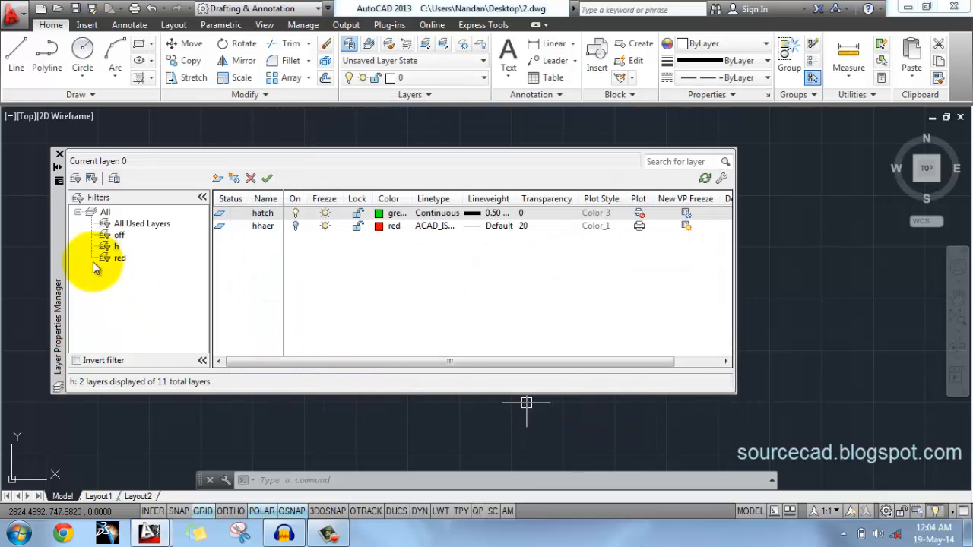
{"action": "left_click", "coordinate": [117, 249]}
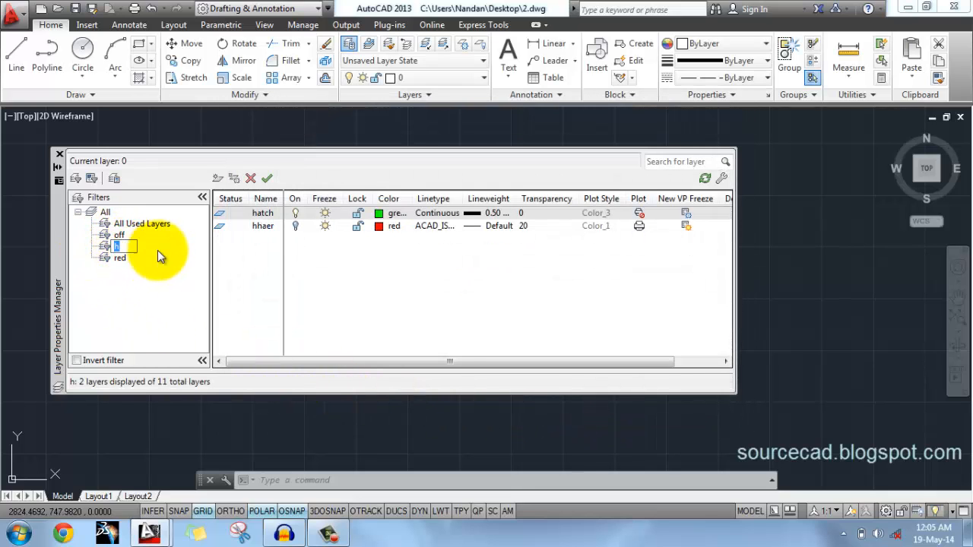
{"action": "left_click", "coordinate": [158, 250]}
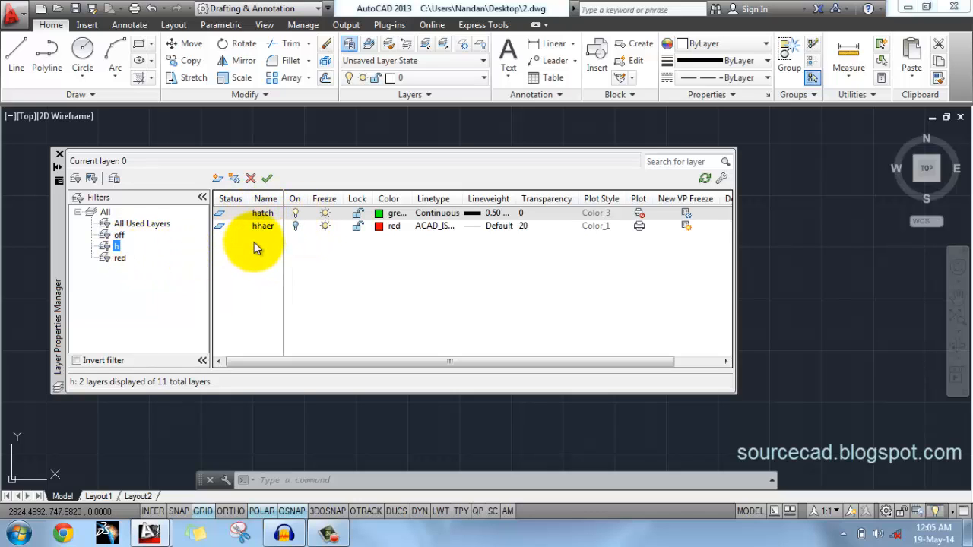
Step: Create a layer properties filter with the default name that matches layer names with the pattern ??o*
{"action": "left_click", "coordinate": [76, 178]}
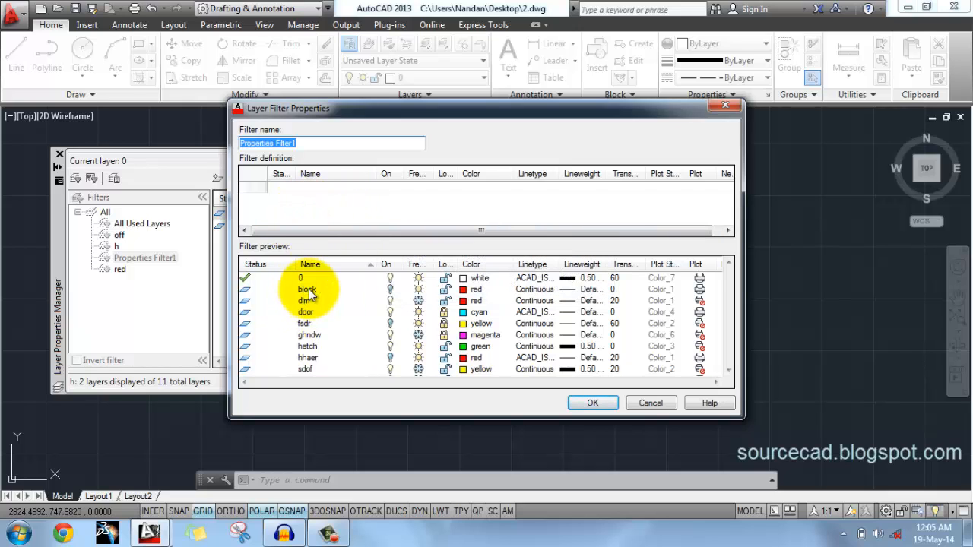
{"action": "left_click", "coordinate": [315, 187]}
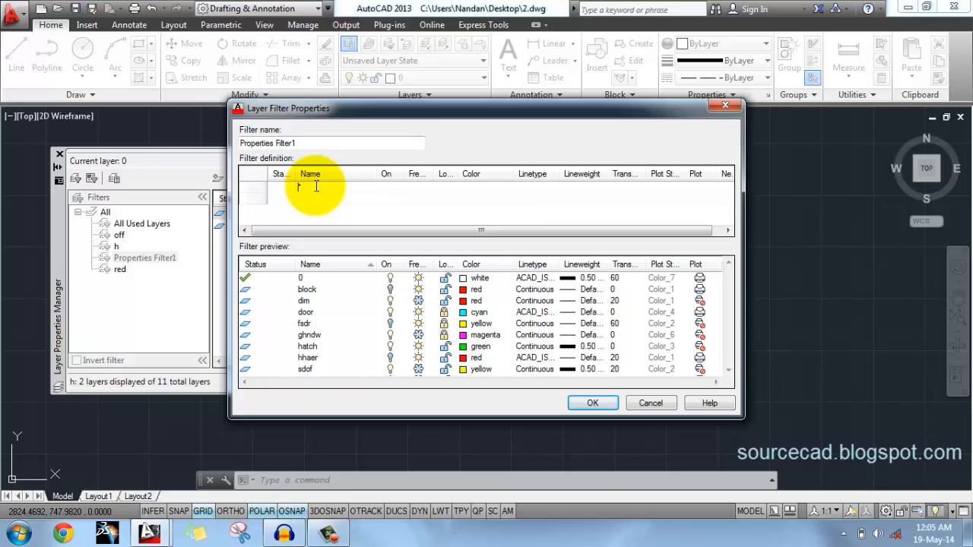
{"action": "type", "text": "??"}
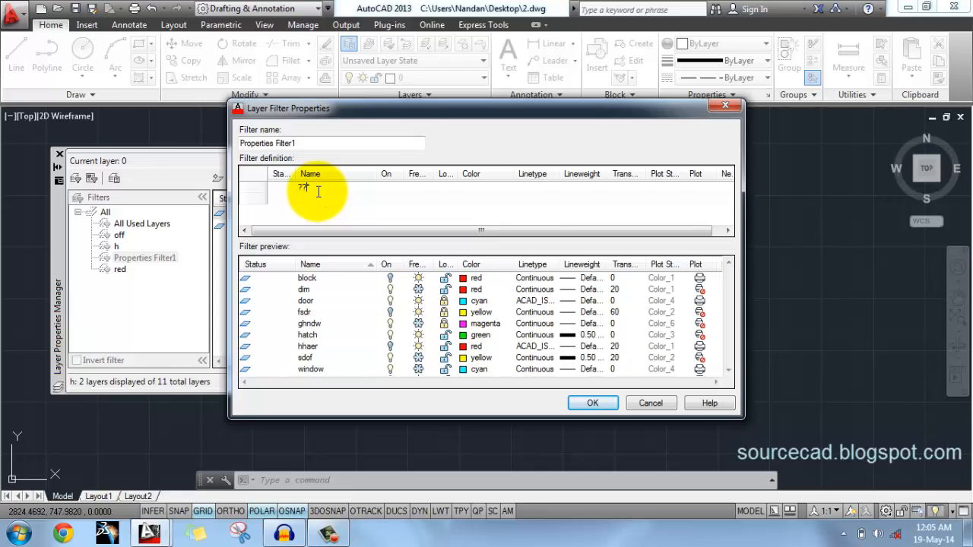
{"action": "type", "text": "o"}
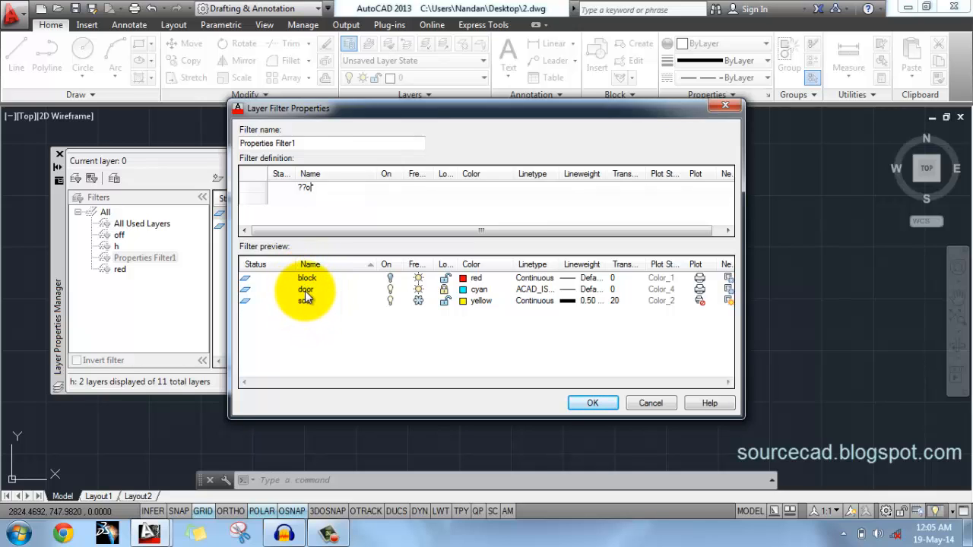
{"action": "type", "text": "*"}
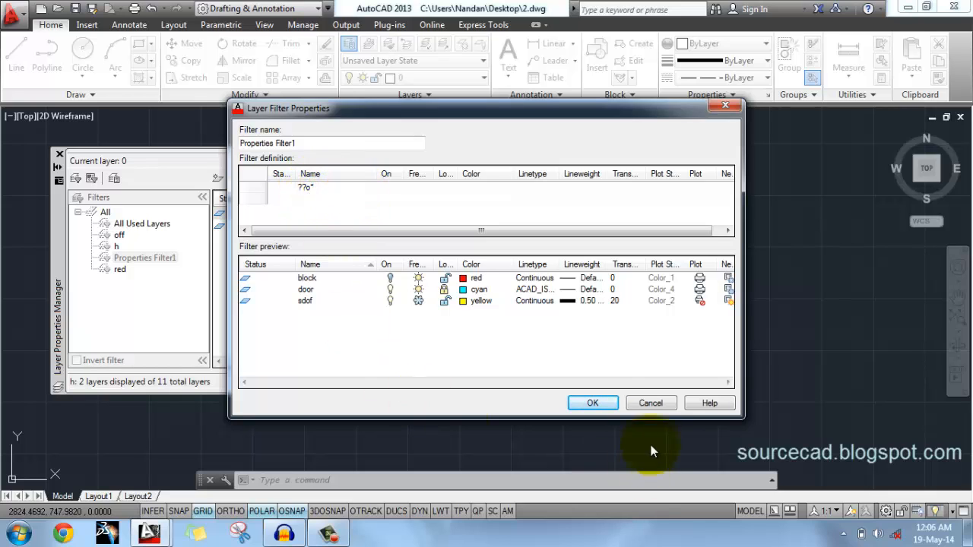
{"action": "left_click", "coordinate": [595, 402]}
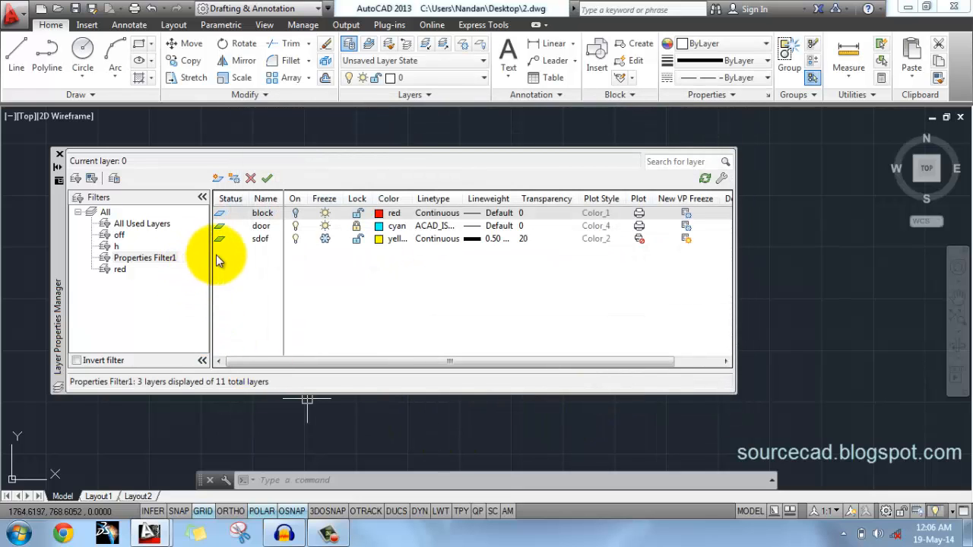
Step: Rename the new ??o* properties filter as xxo
{"action": "left_click", "coordinate": [144, 260]}
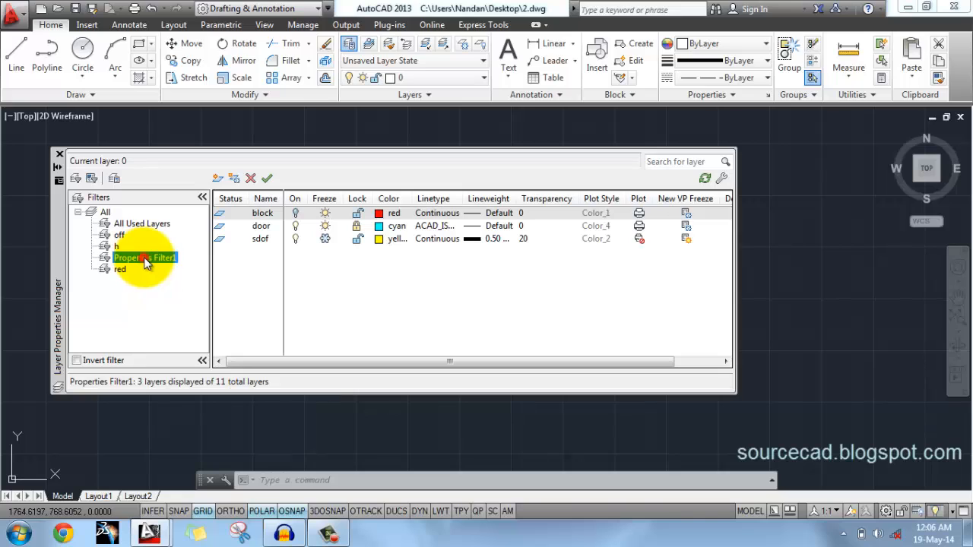
{"action": "left_click", "coordinate": [146, 259]}
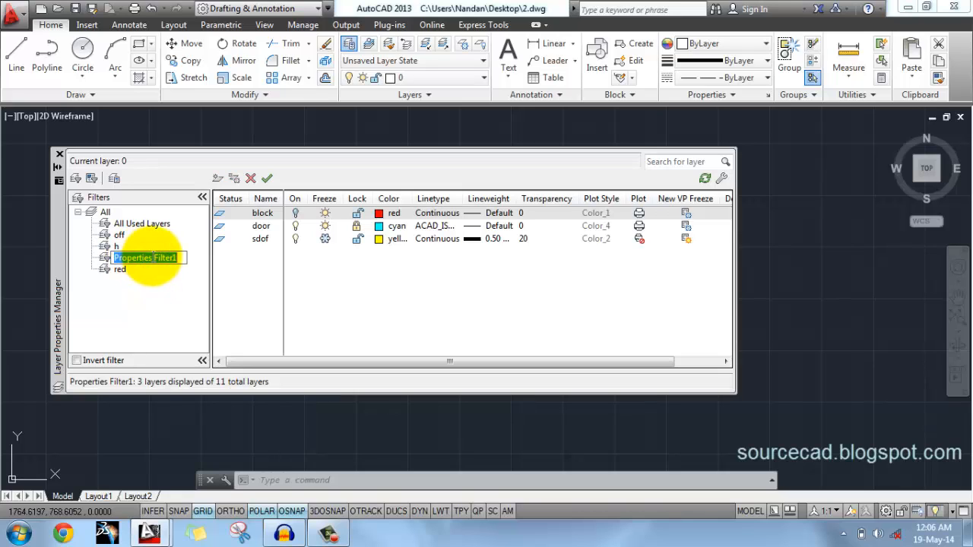
{"action": "type", "text": "xx"}
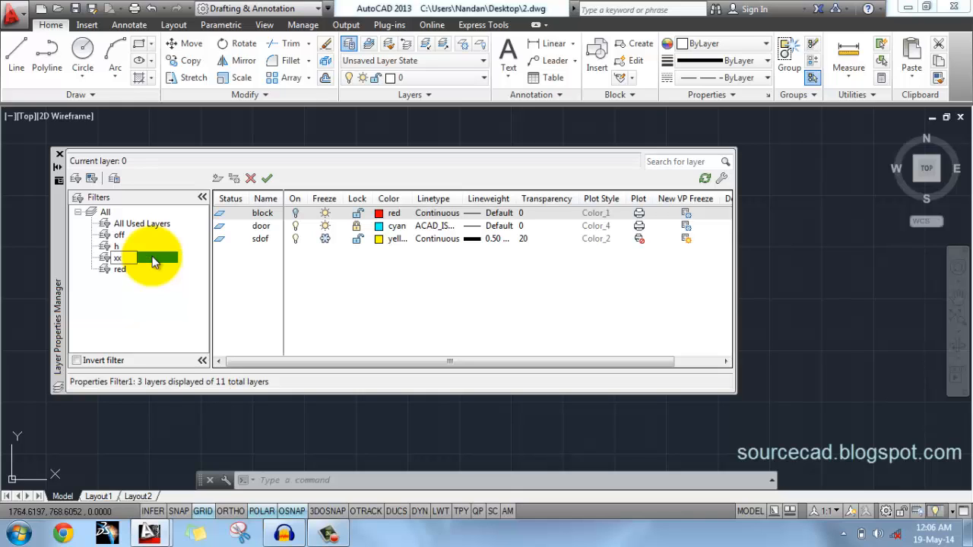
{"action": "type", "text": "o"}
{"action": "left_click", "coordinate": [161, 287]}
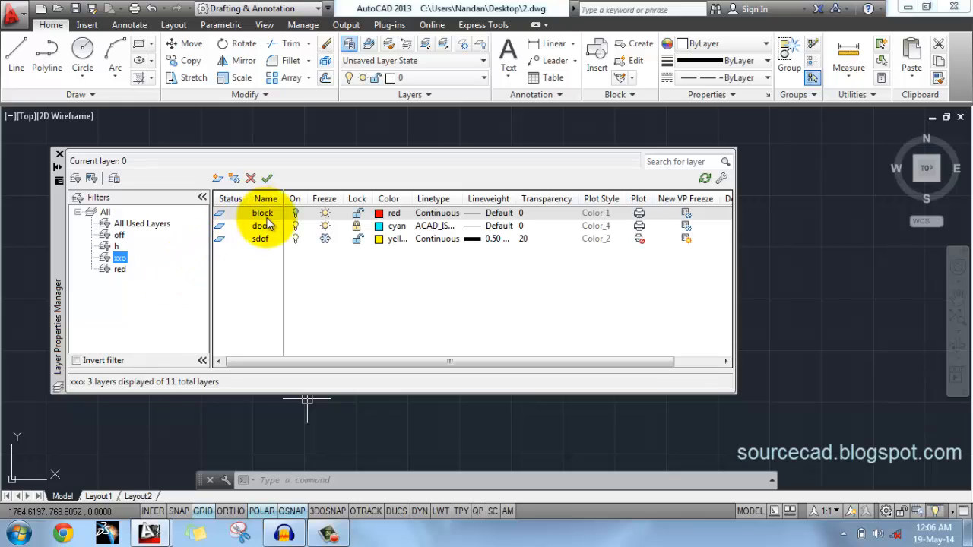
Step: Display all used layers and create a layer group filter named 123
{"action": "left_click", "coordinate": [75, 180]}
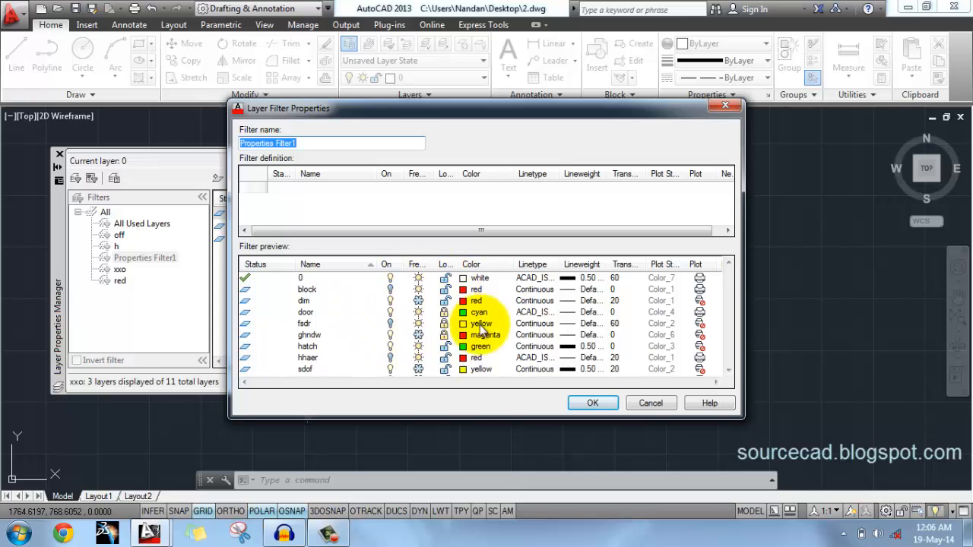
{"action": "left_click", "coordinate": [647, 402]}
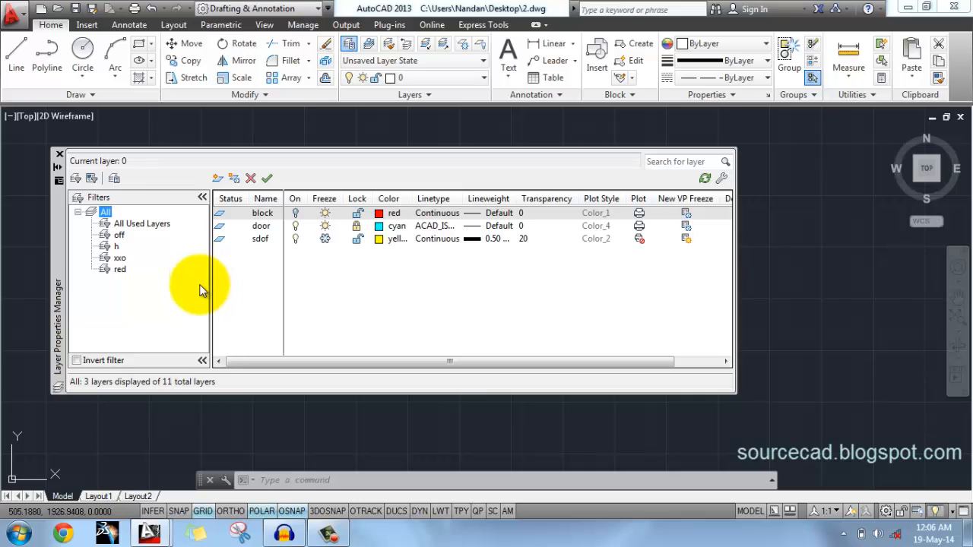
{"action": "left_click", "coordinate": [130, 223]}
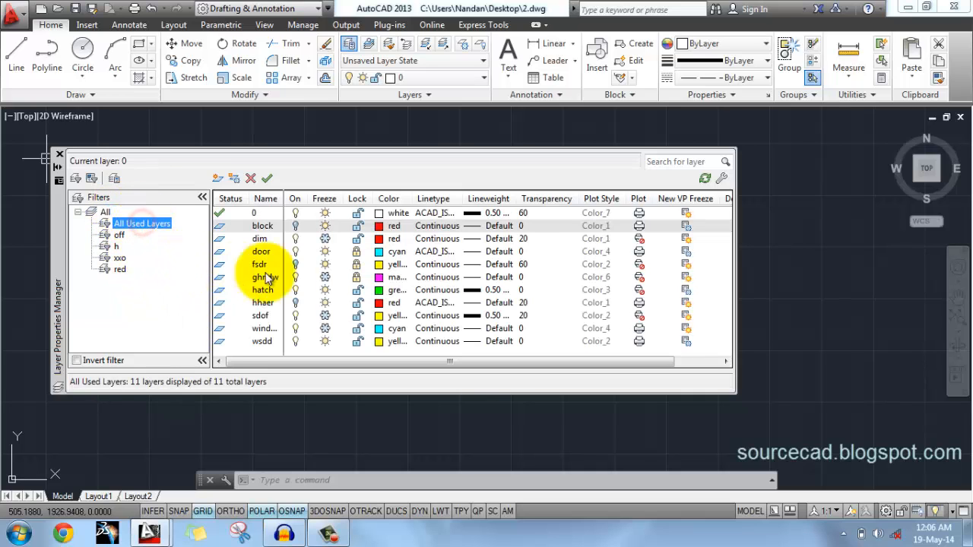
{"action": "left_click", "coordinate": [91, 179]}
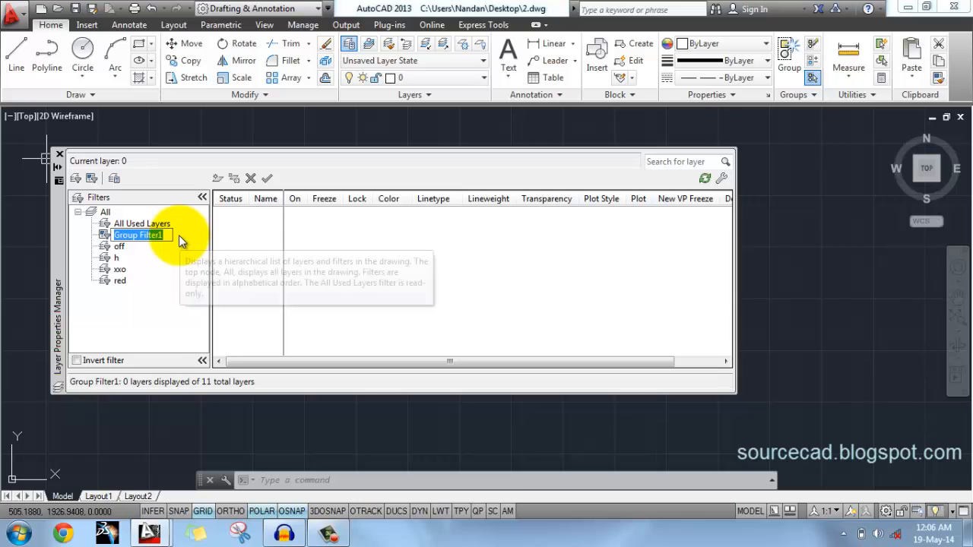
{"action": "type", "text": "123"}
{"action": "key", "text": "Return"}
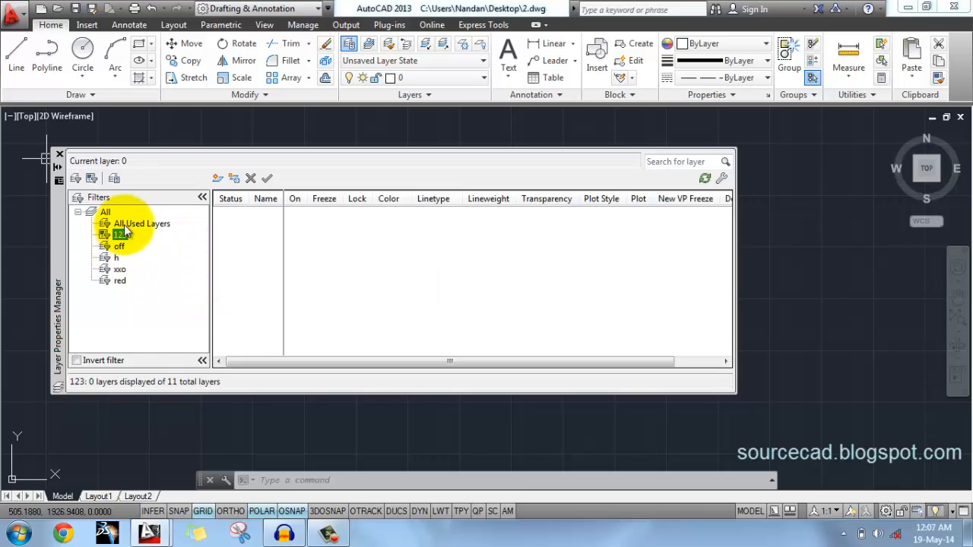
Step: Add the door, hatch, window and dim layers from all used layers to group filter 123, and display that group
{"action": "left_click", "coordinate": [137, 224]}
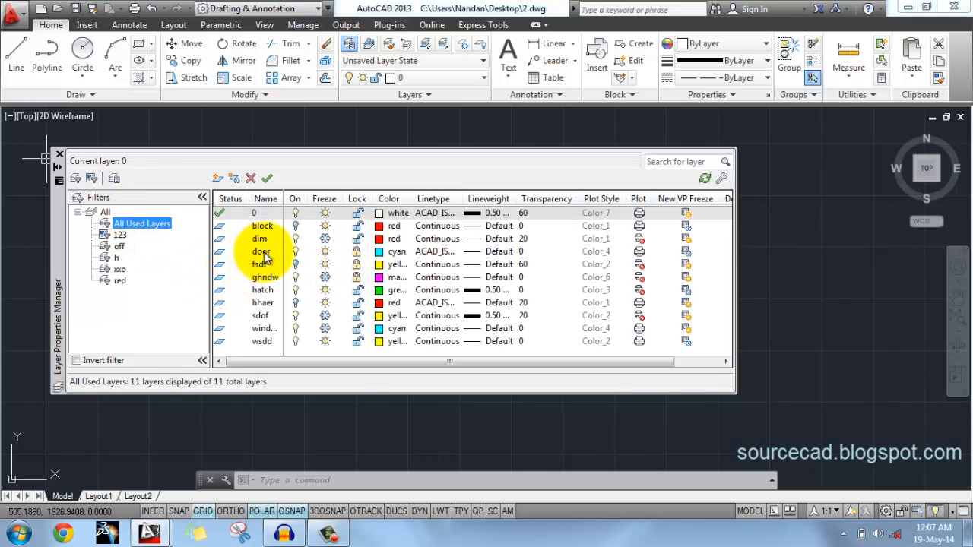
{"action": "mouse_move", "coordinate": [264, 258]}
{"action": "left_mouse_down"}
{"action": "mouse_move", "coordinate": [218, 278]}
{"action": "mouse_move", "coordinate": [122, 241]}
{"action": "left_mouse_up"}
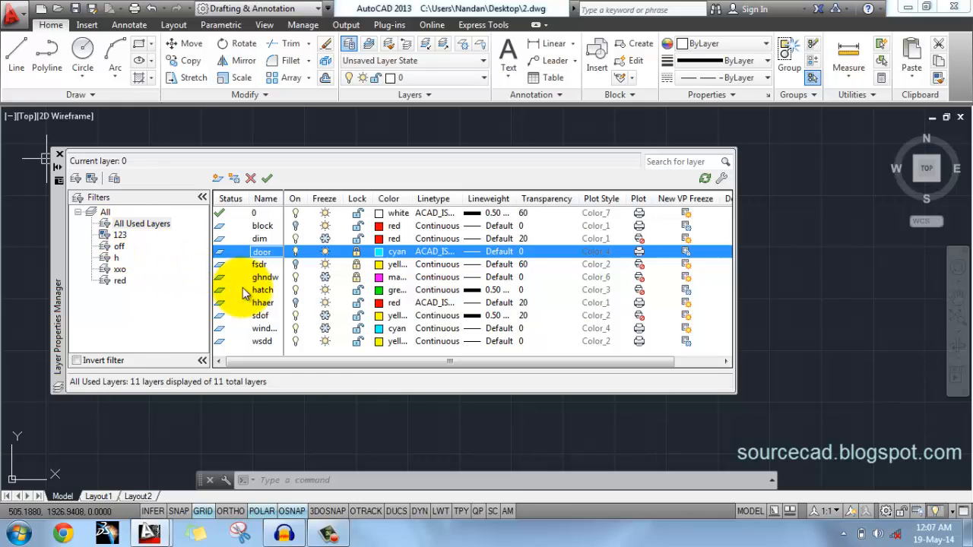
{"action": "mouse_move", "coordinate": [263, 291]}
{"action": "left_mouse_down"}
{"action": "mouse_move", "coordinate": [140, 264]}
{"action": "mouse_move", "coordinate": [121, 240]}
{"action": "left_mouse_up"}
{"action": "left_click_drag", "start_coordinate": [256, 328], "coordinate": [120, 238]}
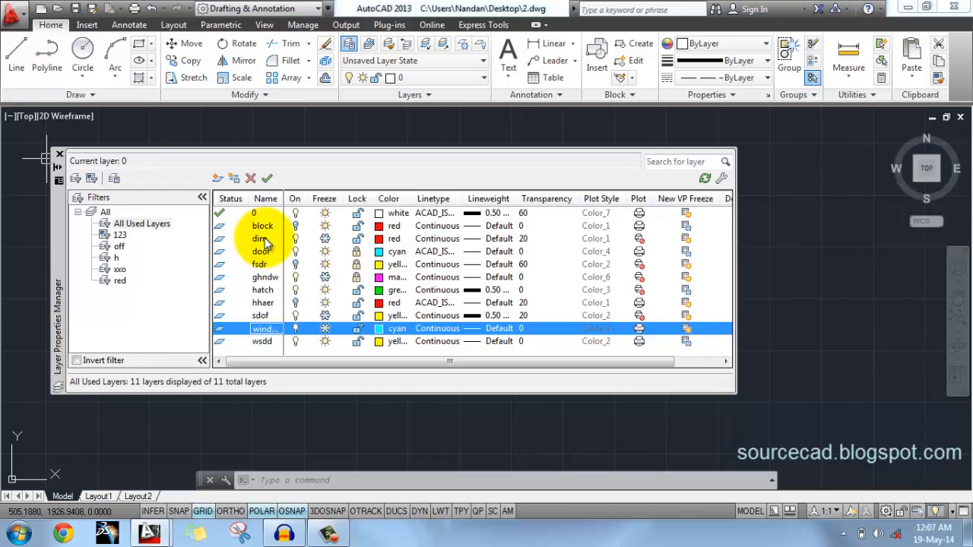
{"action": "left_click_drag", "start_coordinate": [259, 239], "coordinate": [128, 240]}
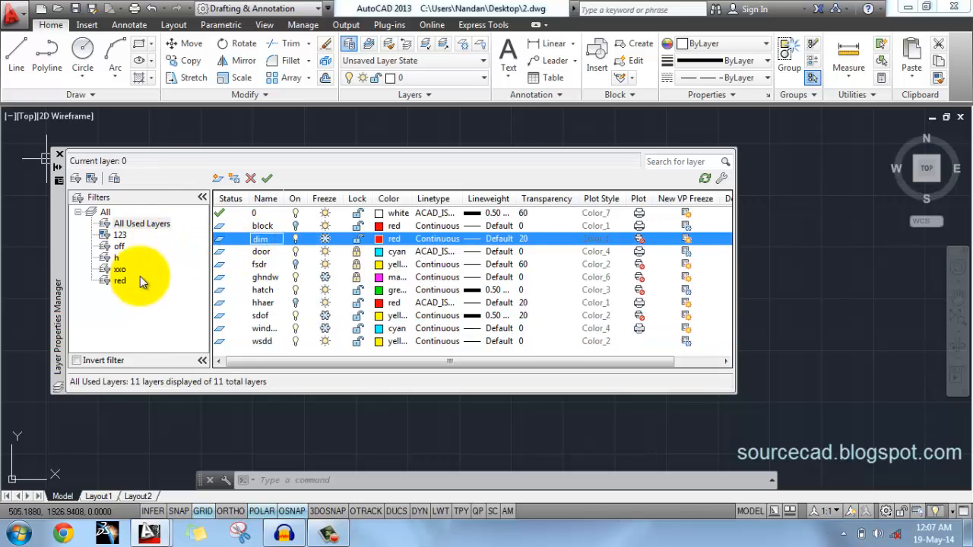
{"action": "left_click", "coordinate": [115, 235]}
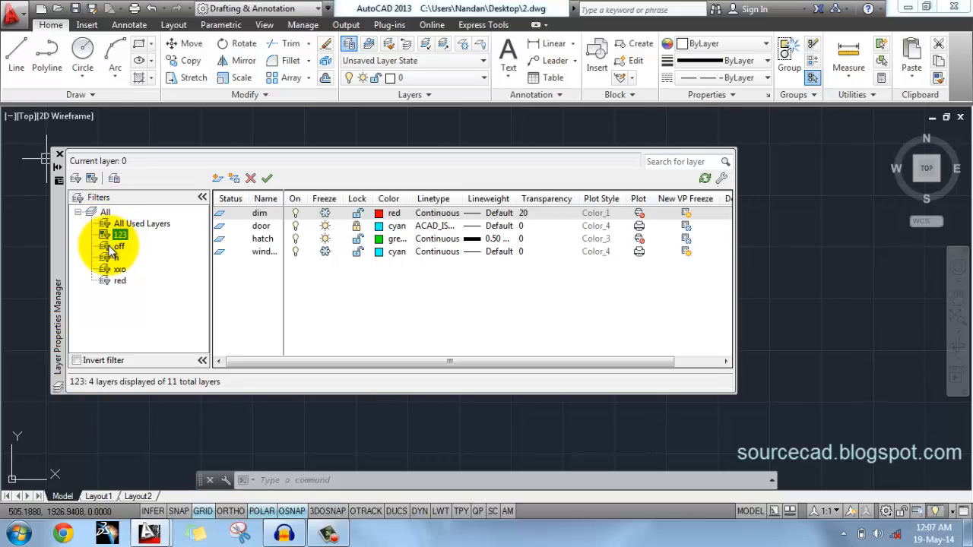
Step: Invert the layer filter to view the layers excluded by filters 123 and red, and switch the inversion off again
{"action": "left_click", "coordinate": [77, 361]}
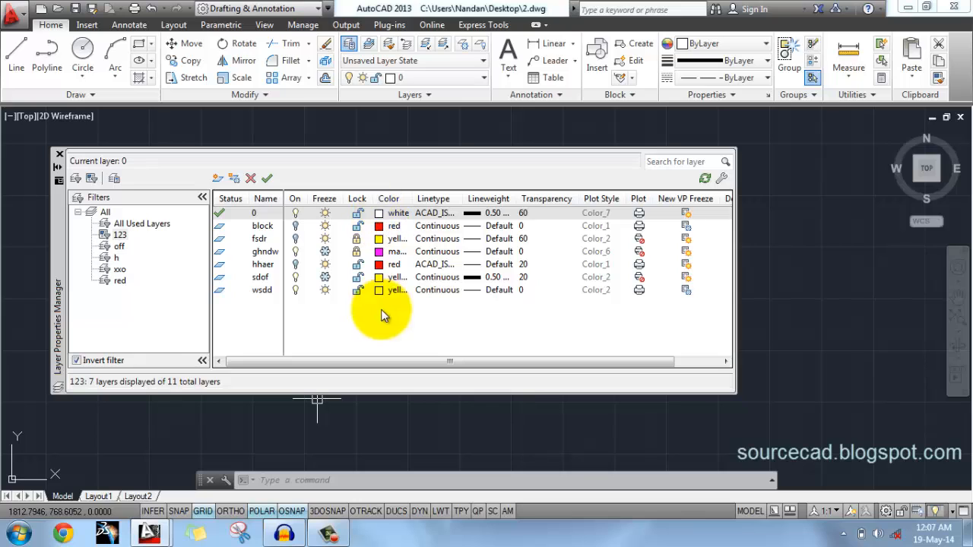
{"action": "left_click", "coordinate": [120, 281]}
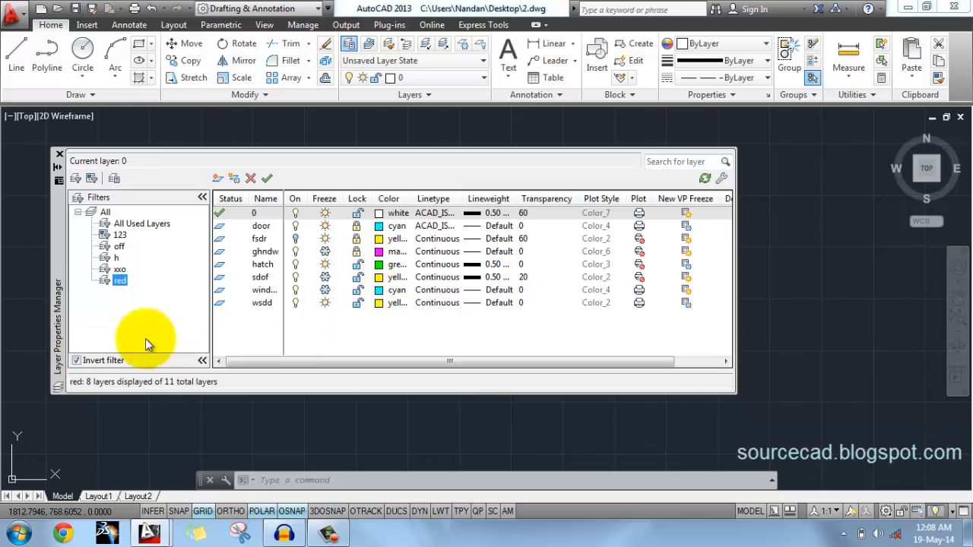
{"action": "left_click", "coordinate": [85, 365]}
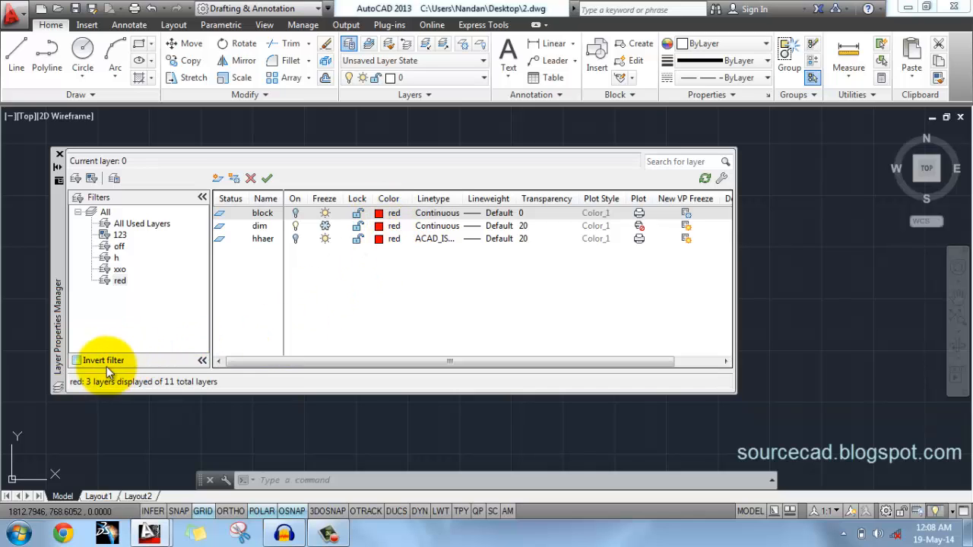
Step: Examine the layers of the off filter, normally and with the filter inverted, and restore the normal filter display
{"action": "left_click", "coordinate": [119, 247]}
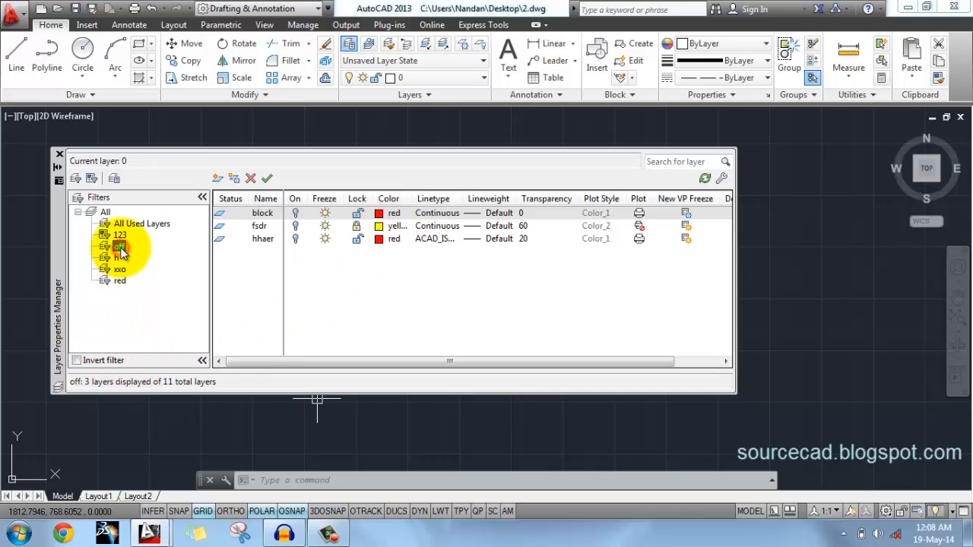
{"action": "left_click", "coordinate": [295, 213]}
{"action": "left_click", "coordinate": [295, 225]}
{"action": "left_click", "coordinate": [295, 239]}
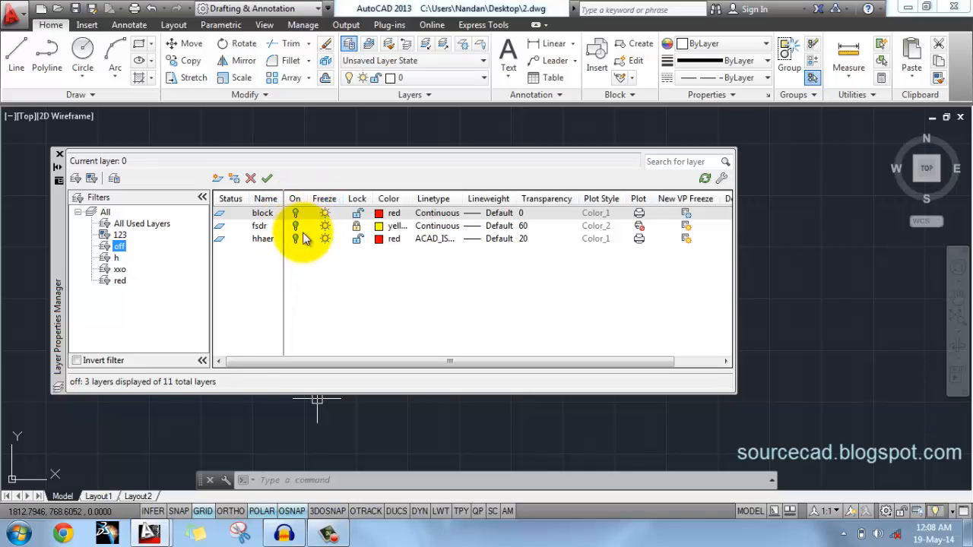
{"action": "left_click", "coordinate": [112, 361]}
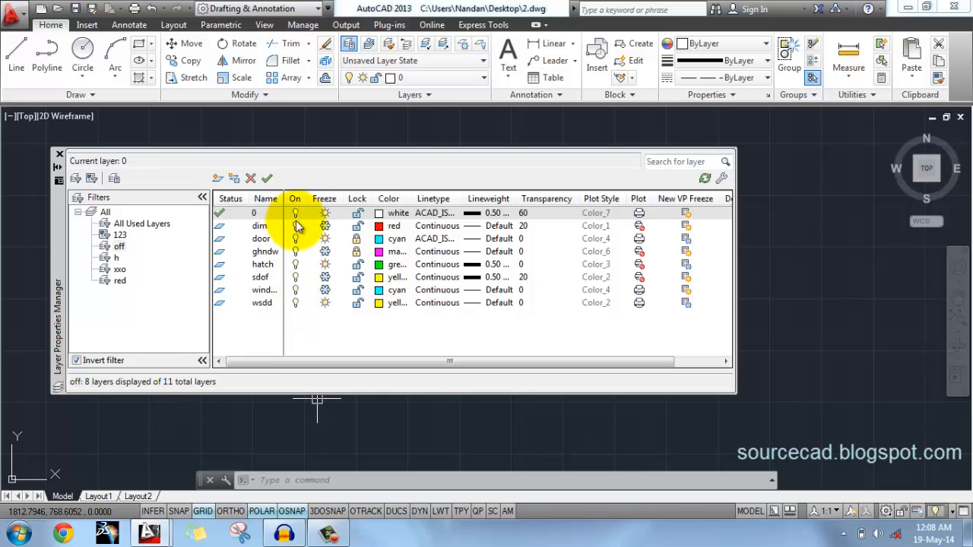
{"action": "left_click", "coordinate": [87, 360]}
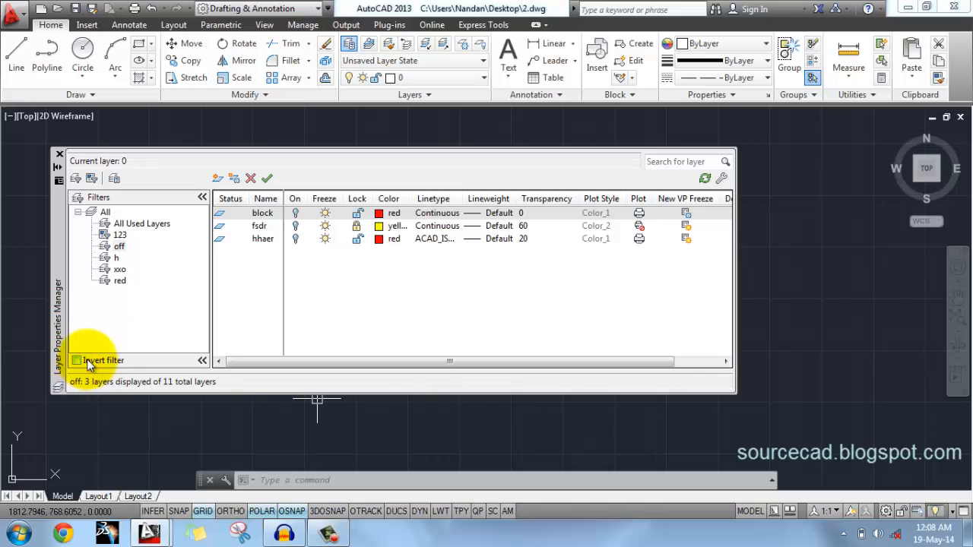